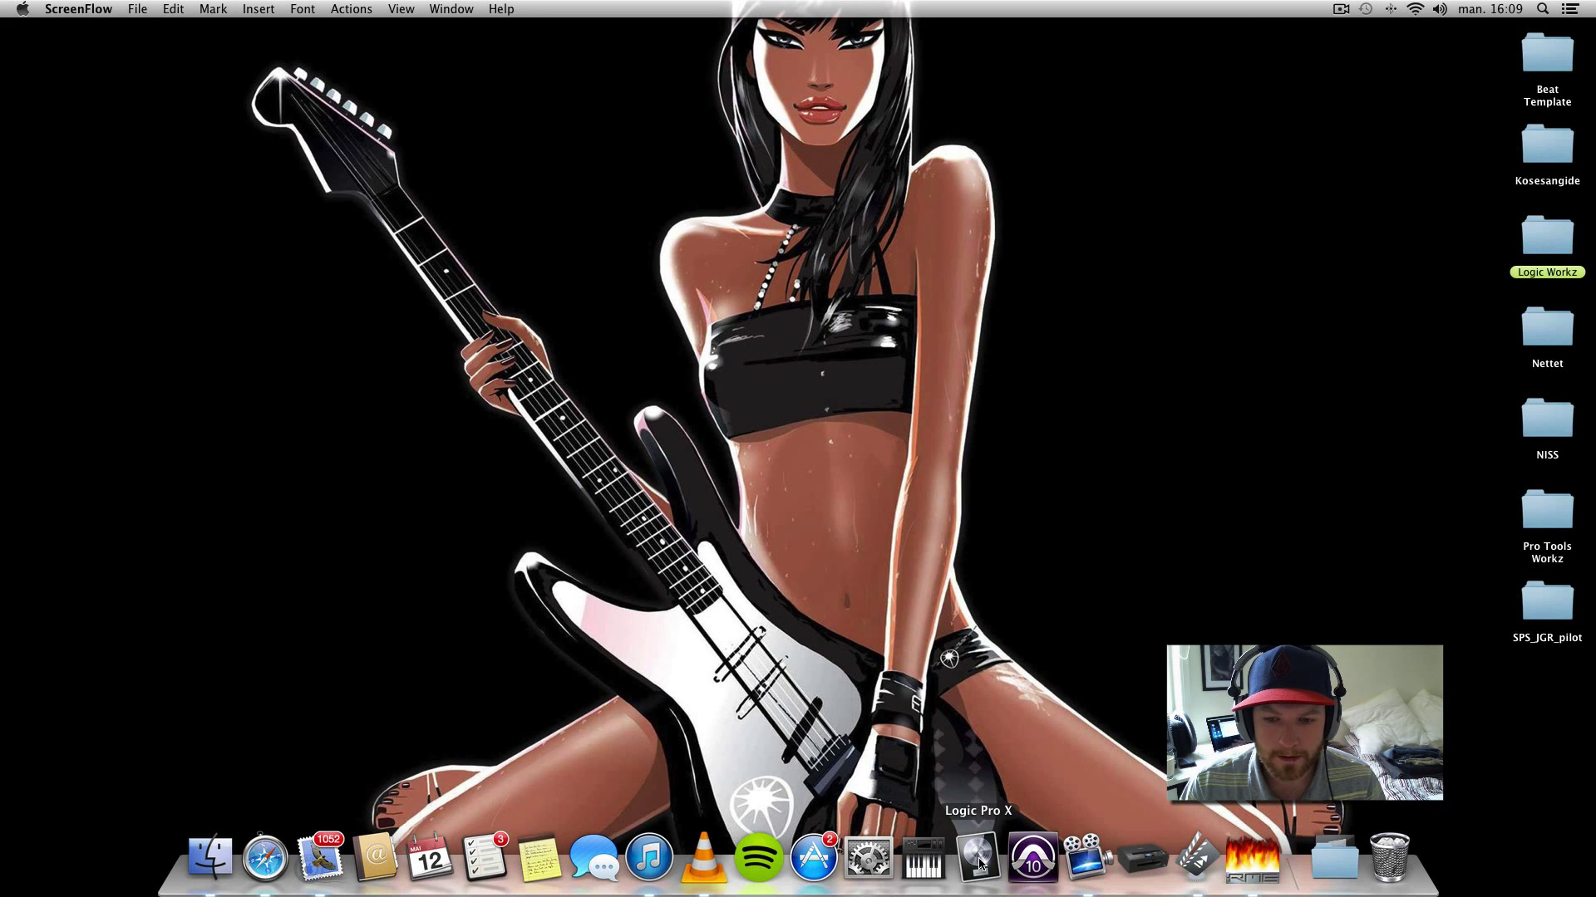
Launch Logic Pro X and create a new empty project, Untitled 1
left_click(979, 864)
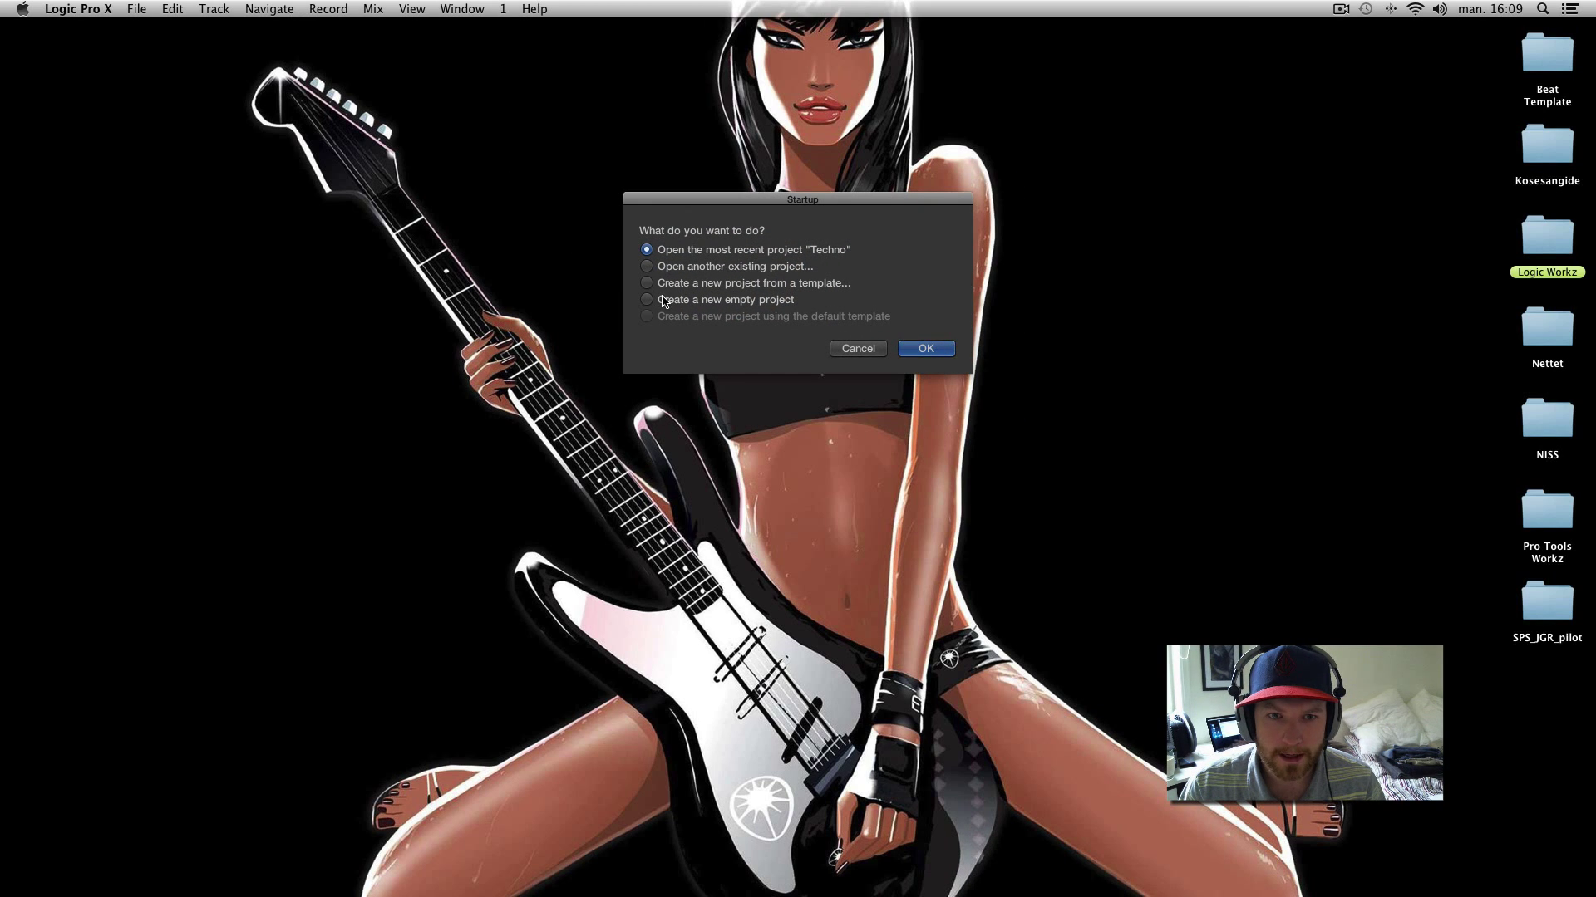
left_click(647, 301)
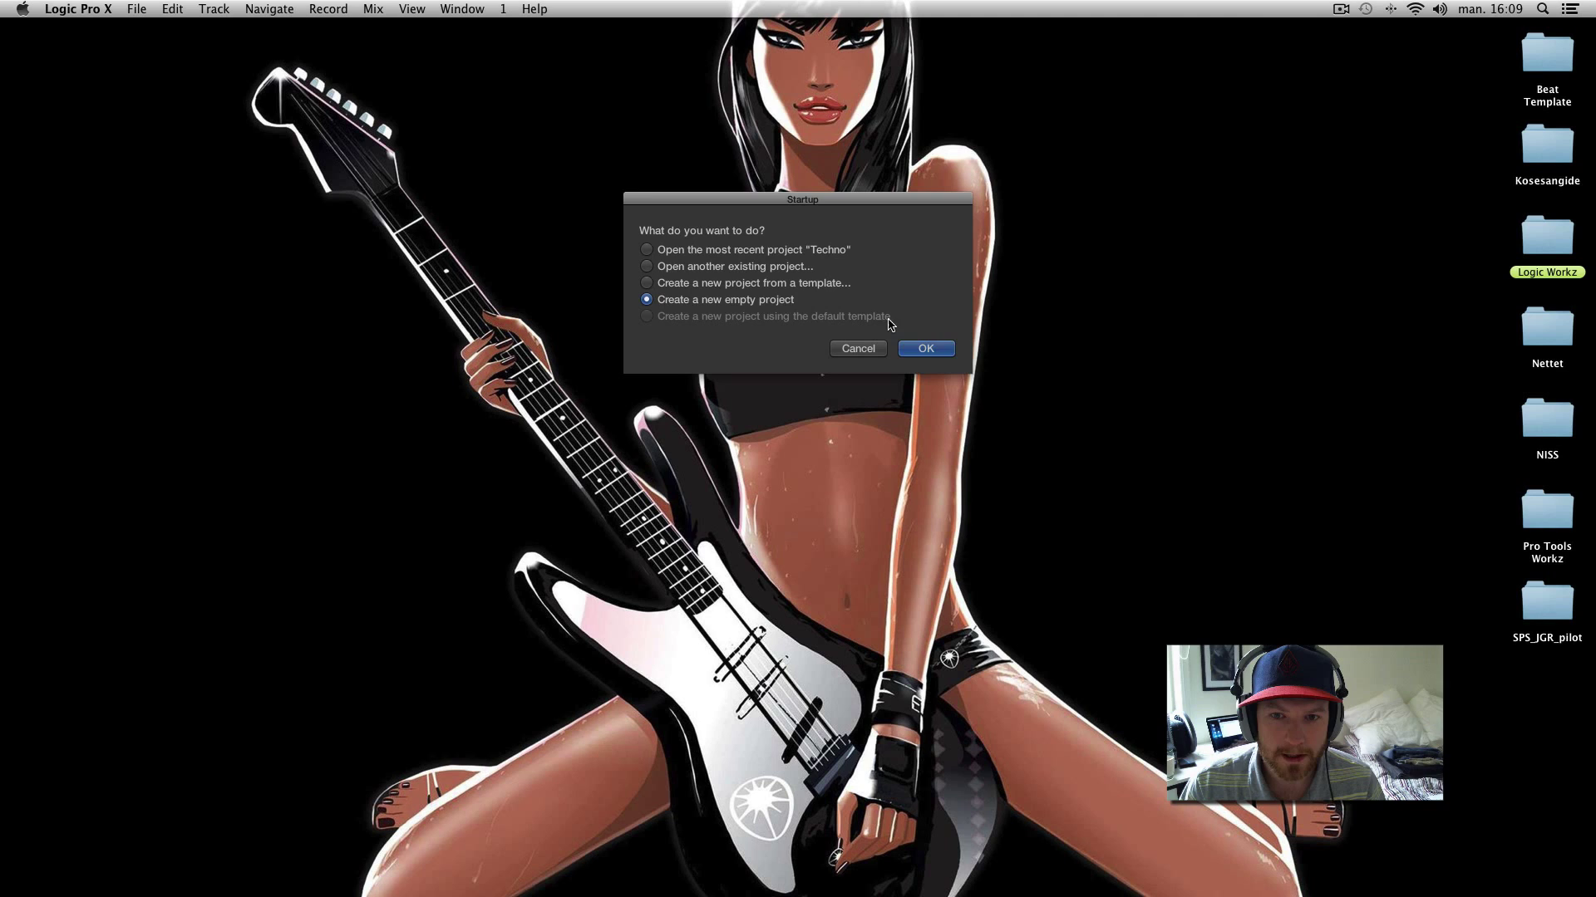
left_click(921, 349)
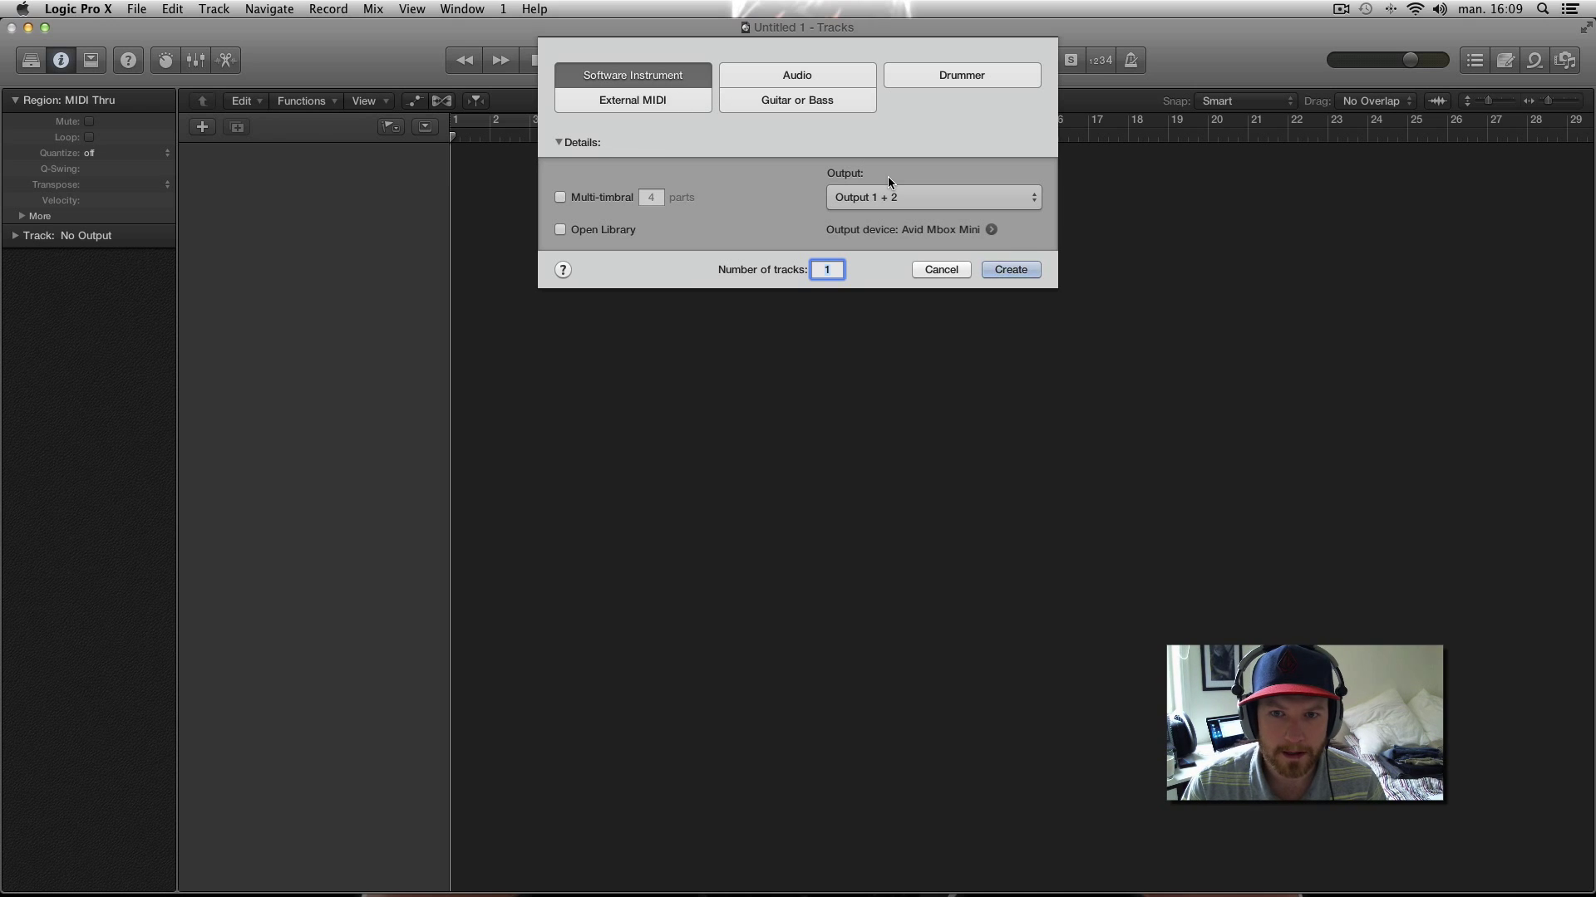
Create software instrument tracks Inst 1 through Inst 6 and show the mixer below them
left_click(1027, 272)
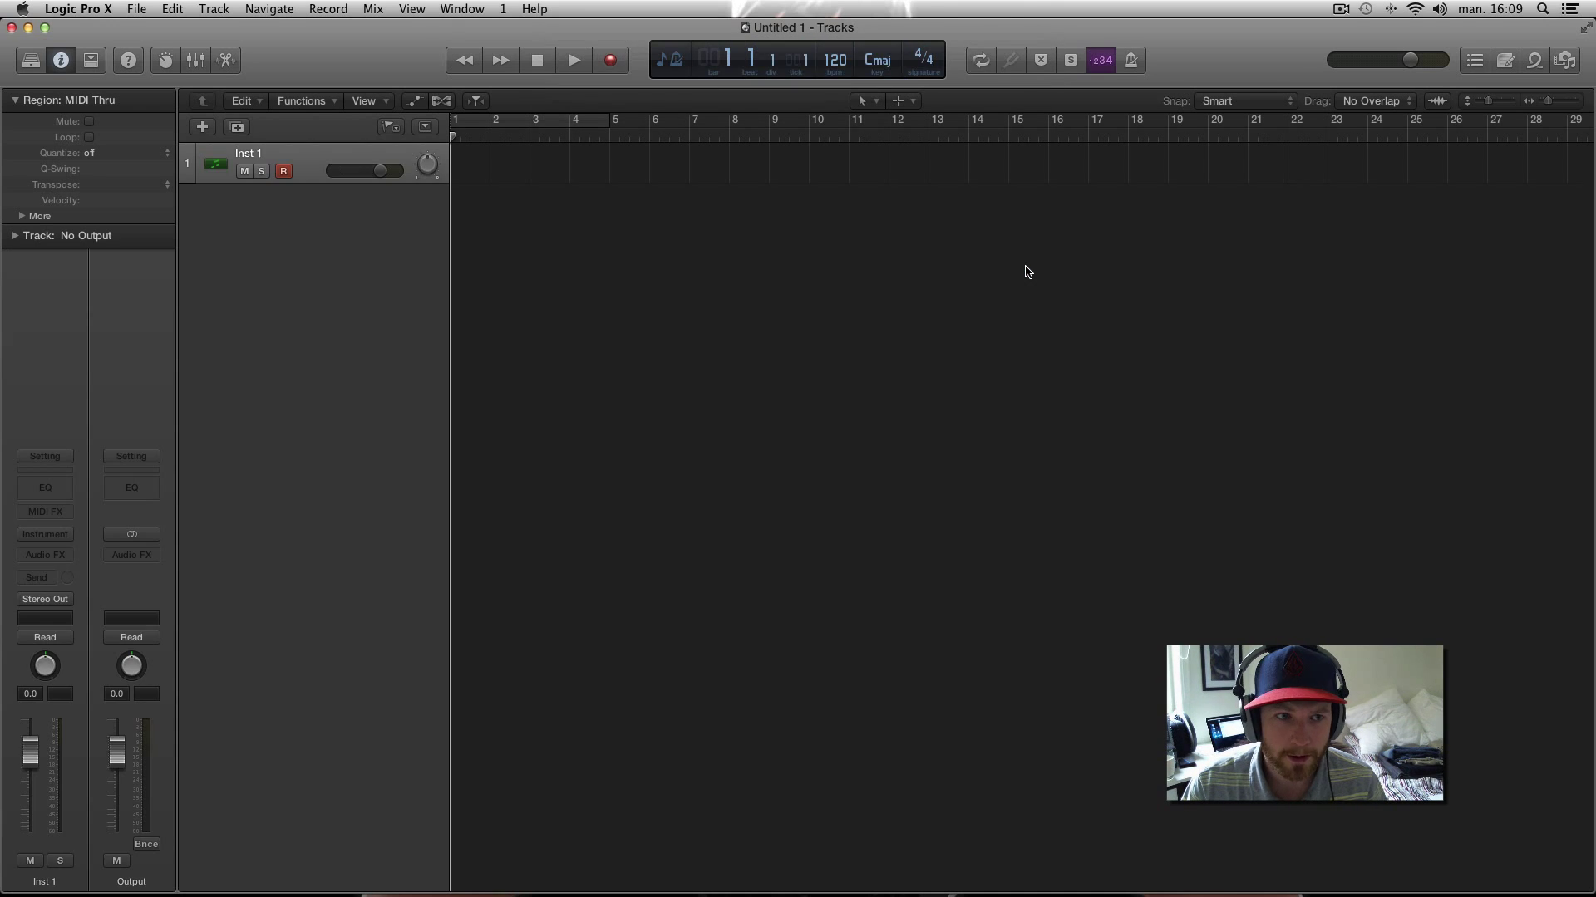
key("super+d")
key("super+d")
key("super+d")
key("super+d")
key("super+d")
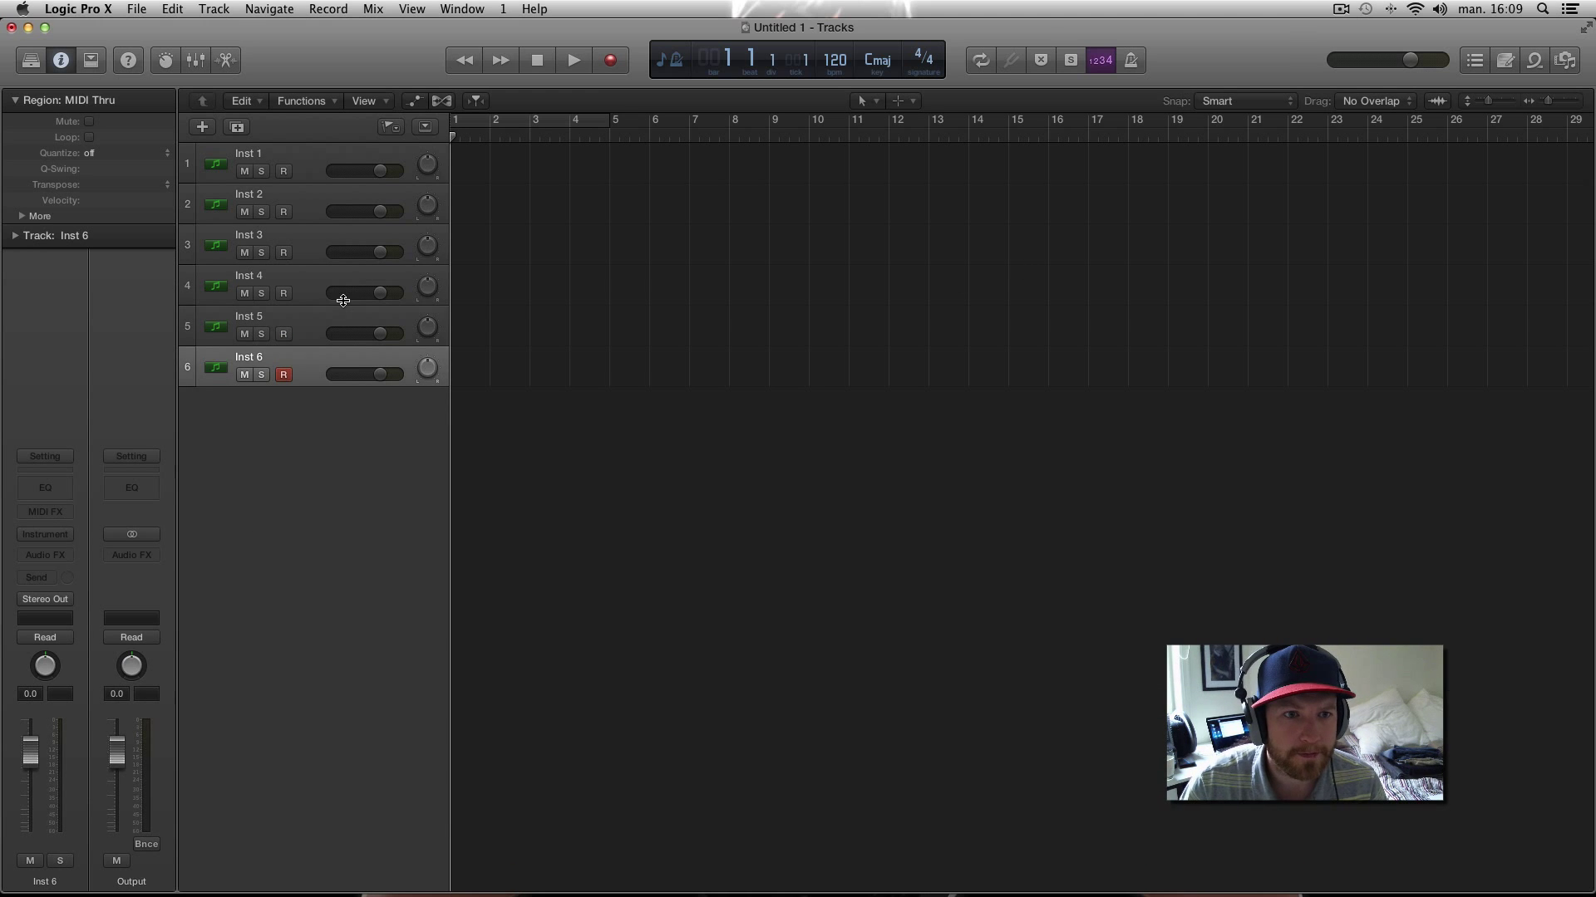
key("x")
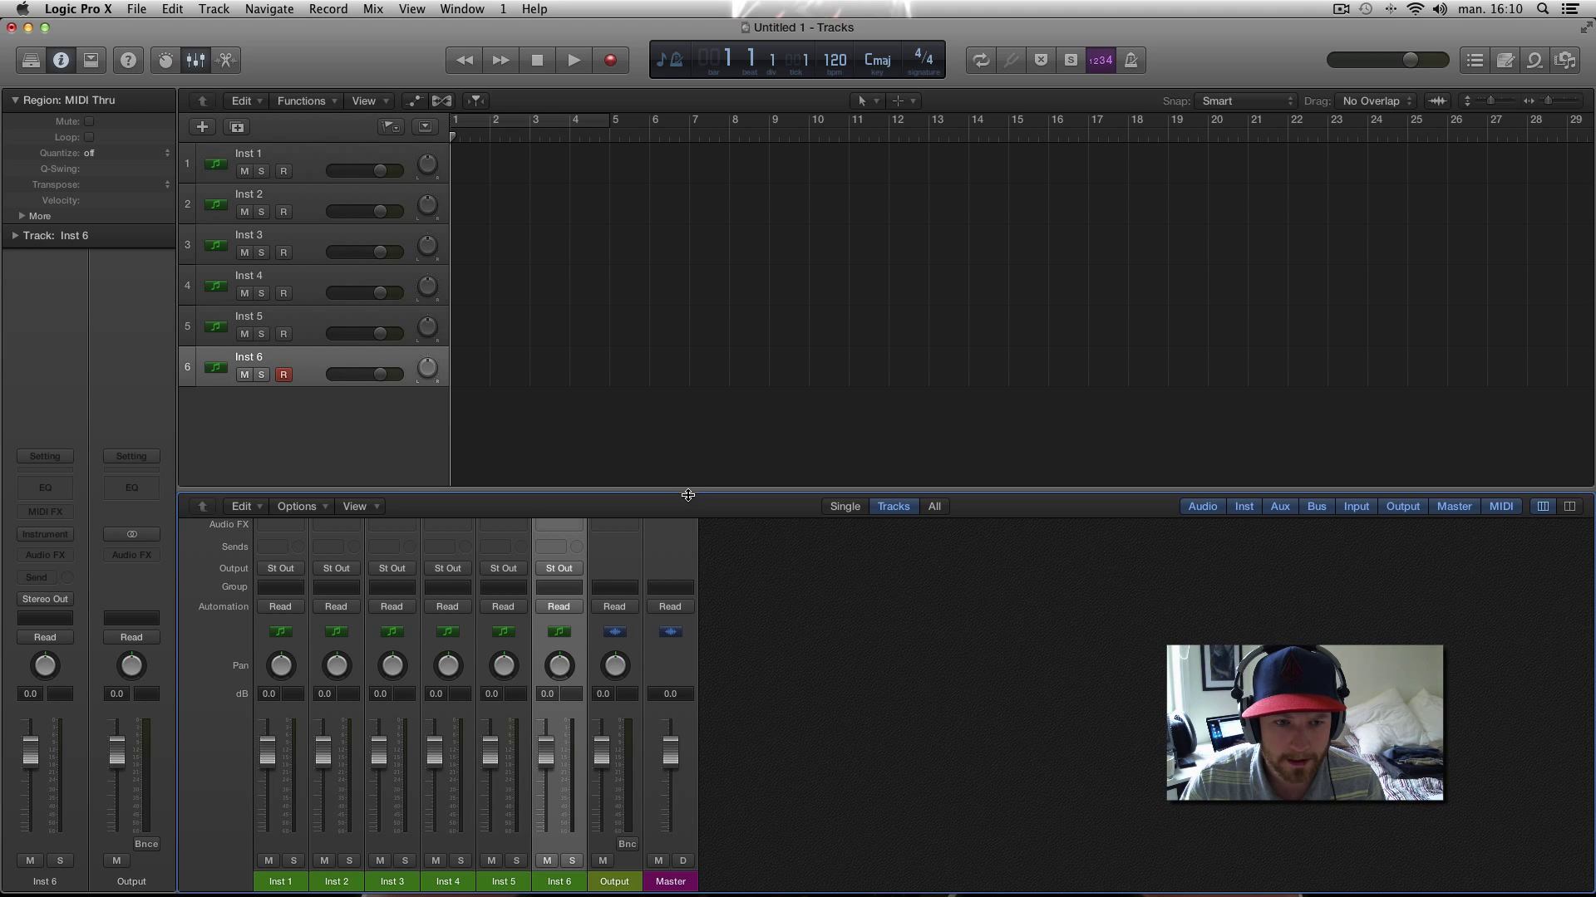
Resize the mixer and open the Loops browser and patch Library alongside the tracks
left_click_drag(688, 495, 687, 602)
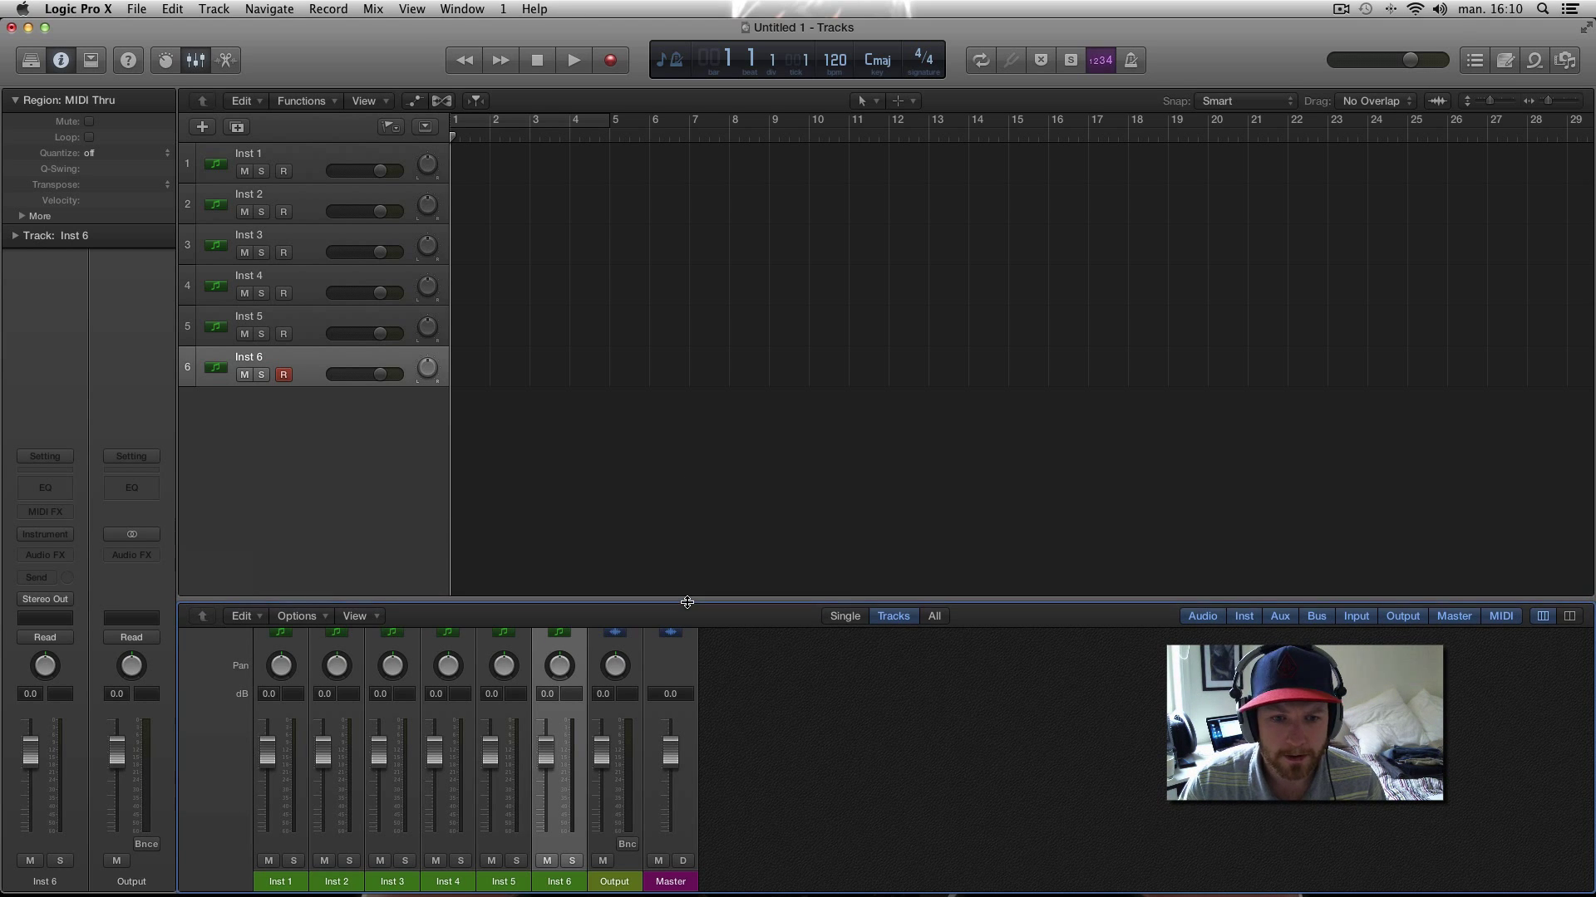
left_click(1534, 59)
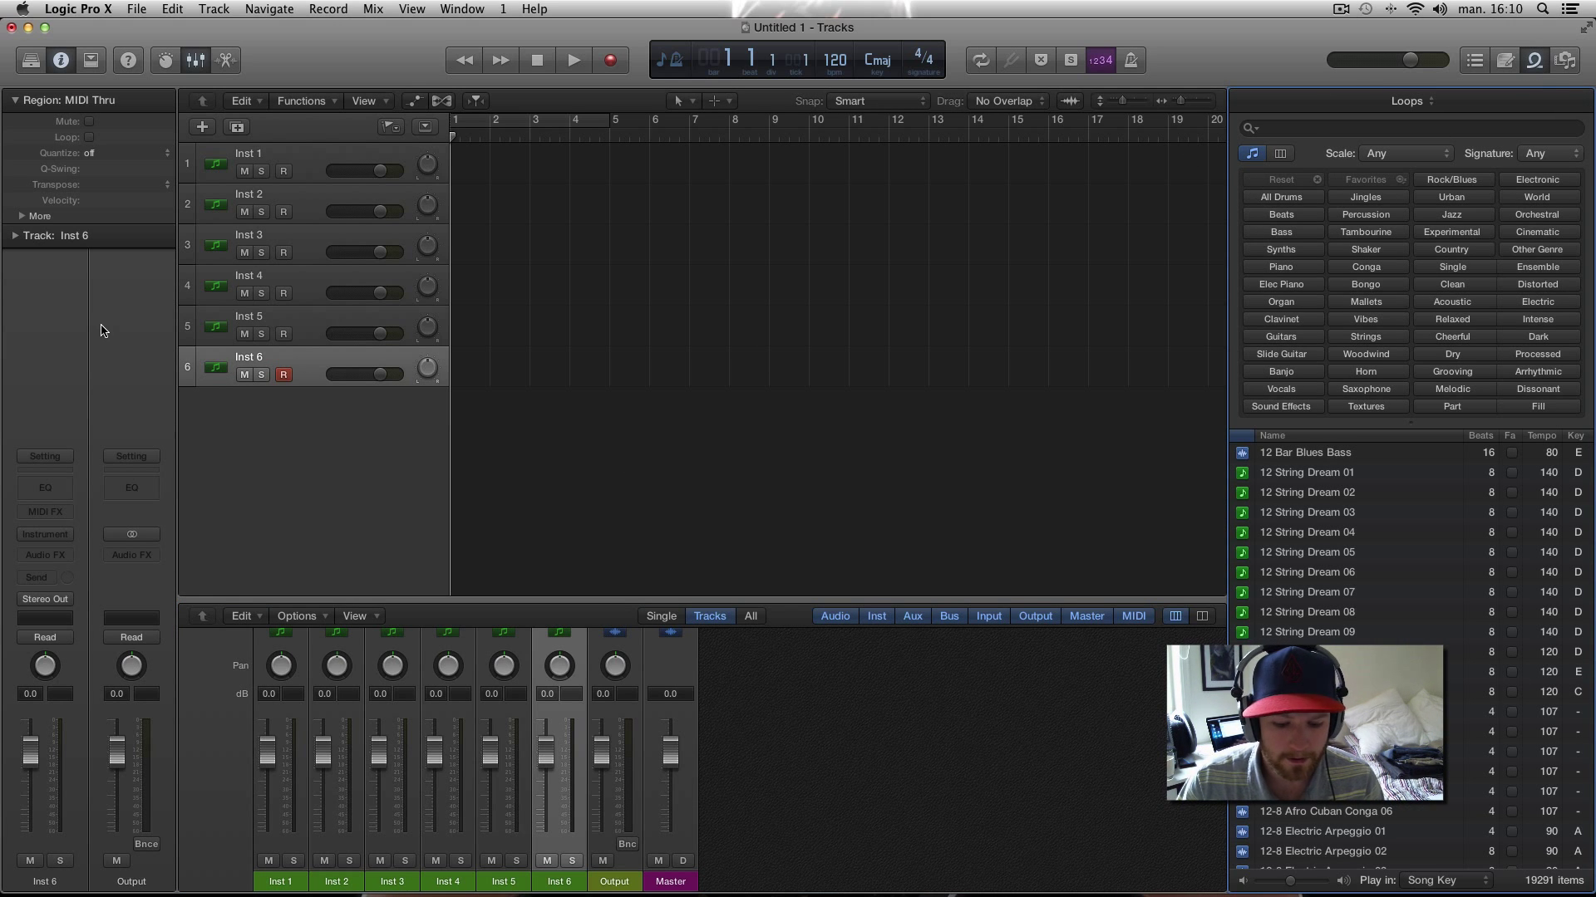
key("y")
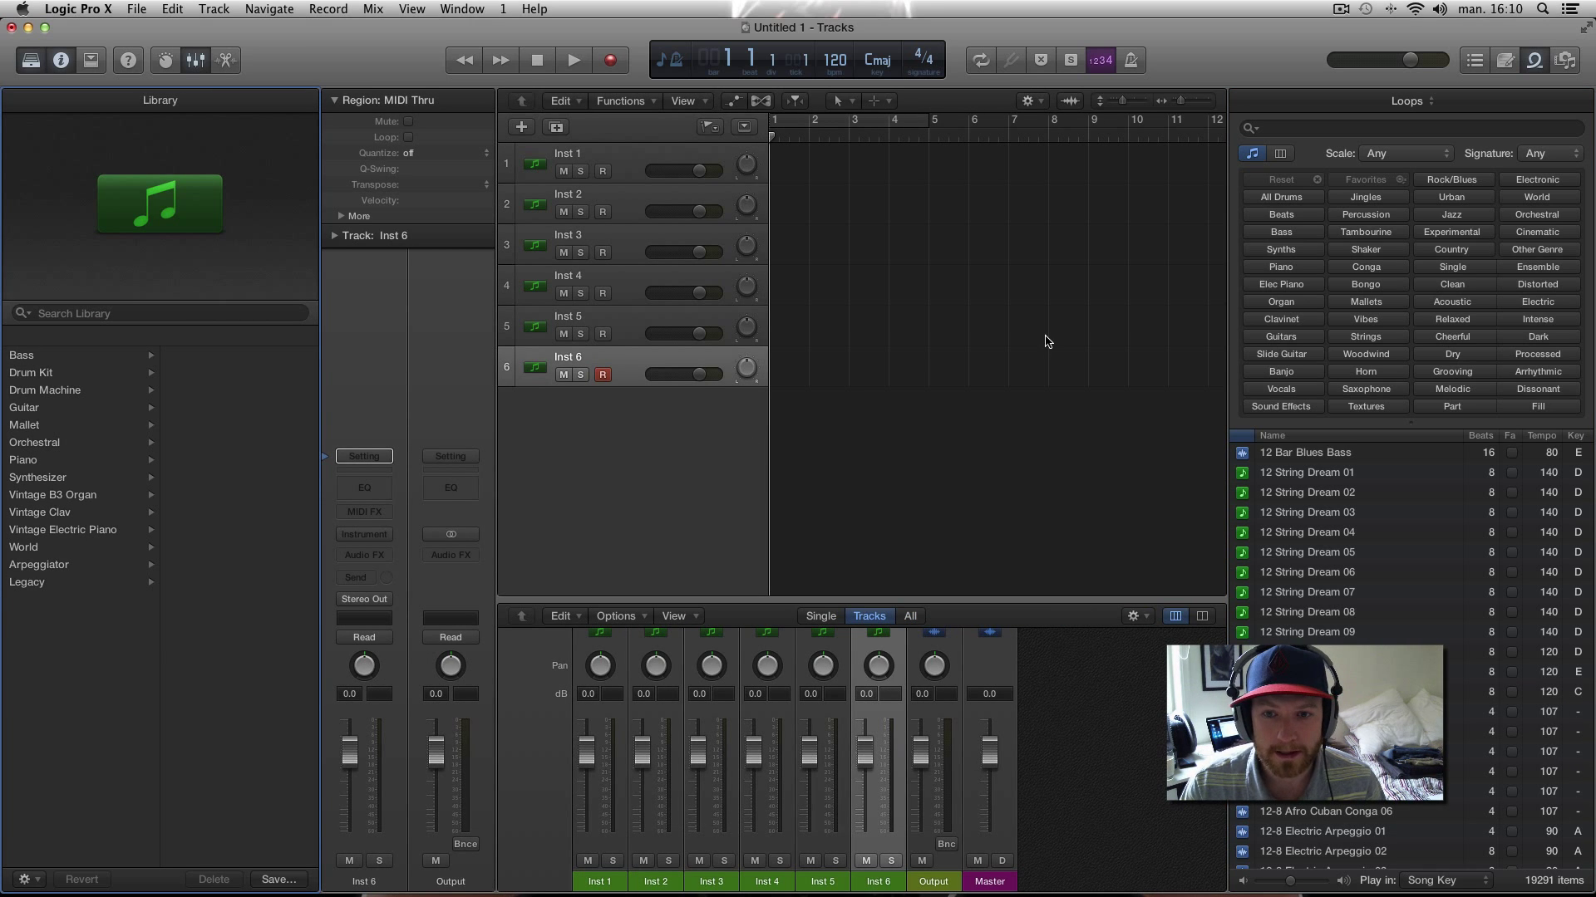
left_click_drag(737, 600, 756, 422)
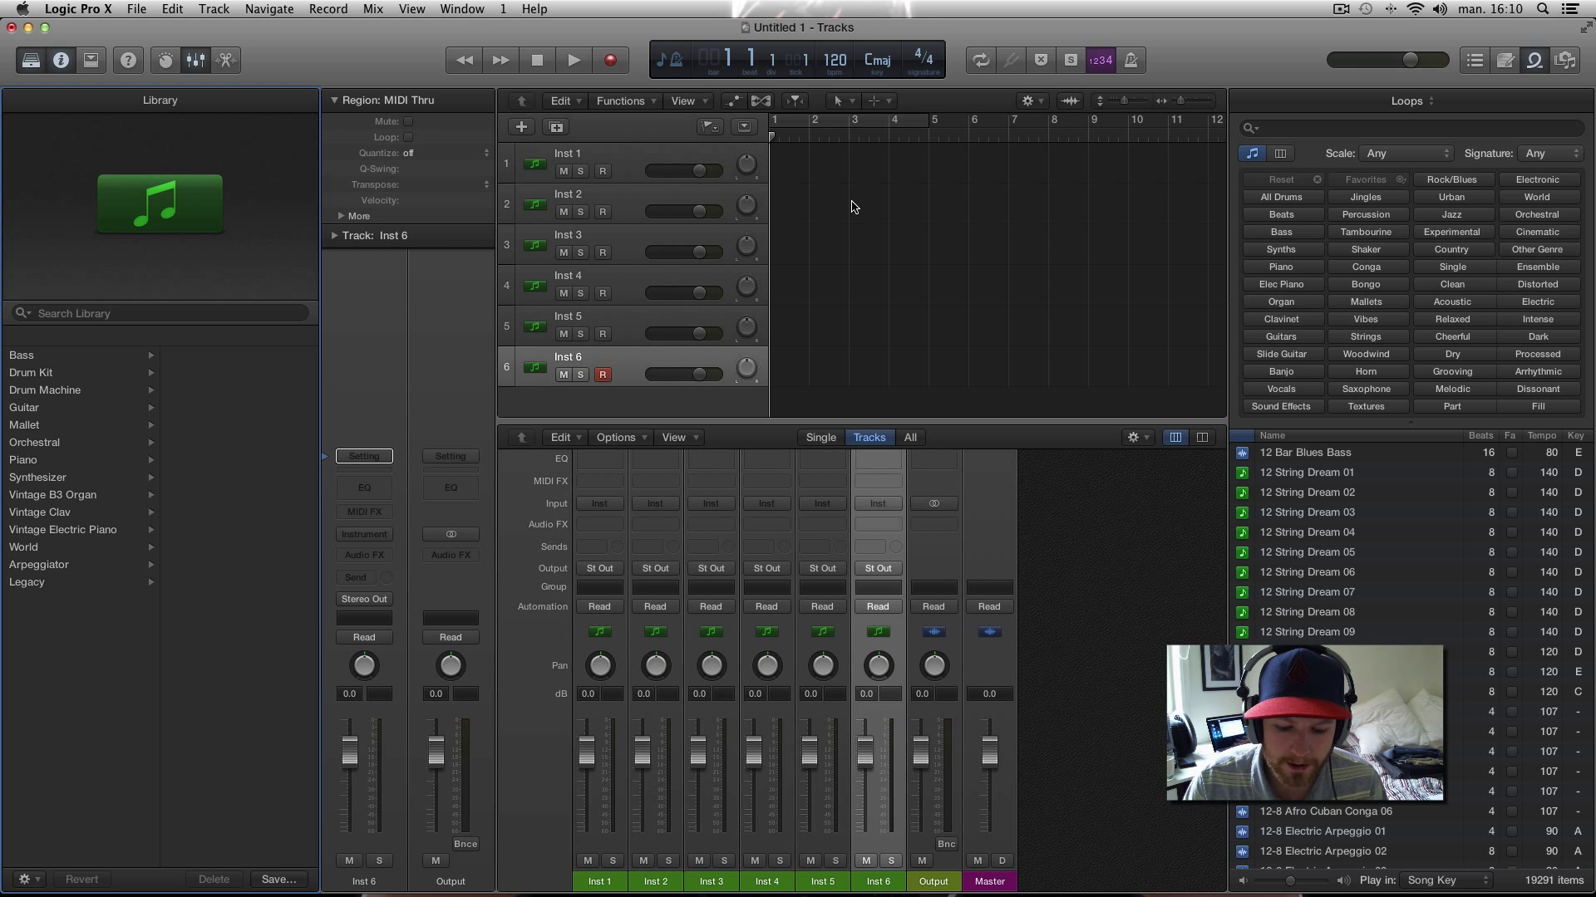
Hide the Library and Loops browser, shorten the mixer under the tracks, and go to screen set 2
key("y")
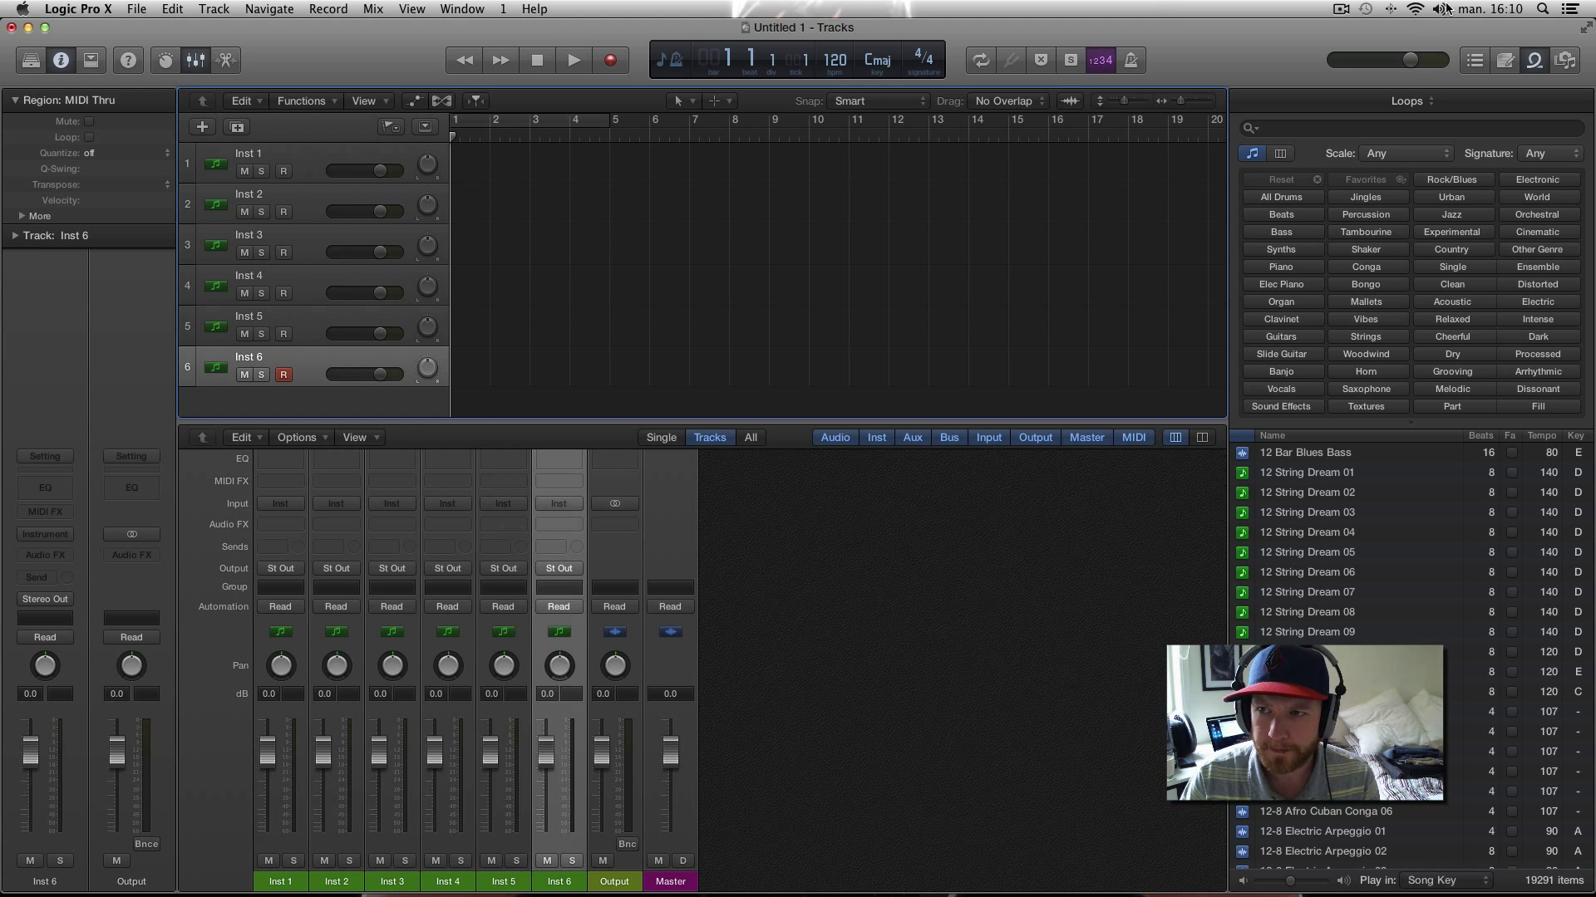
left_click(1531, 61)
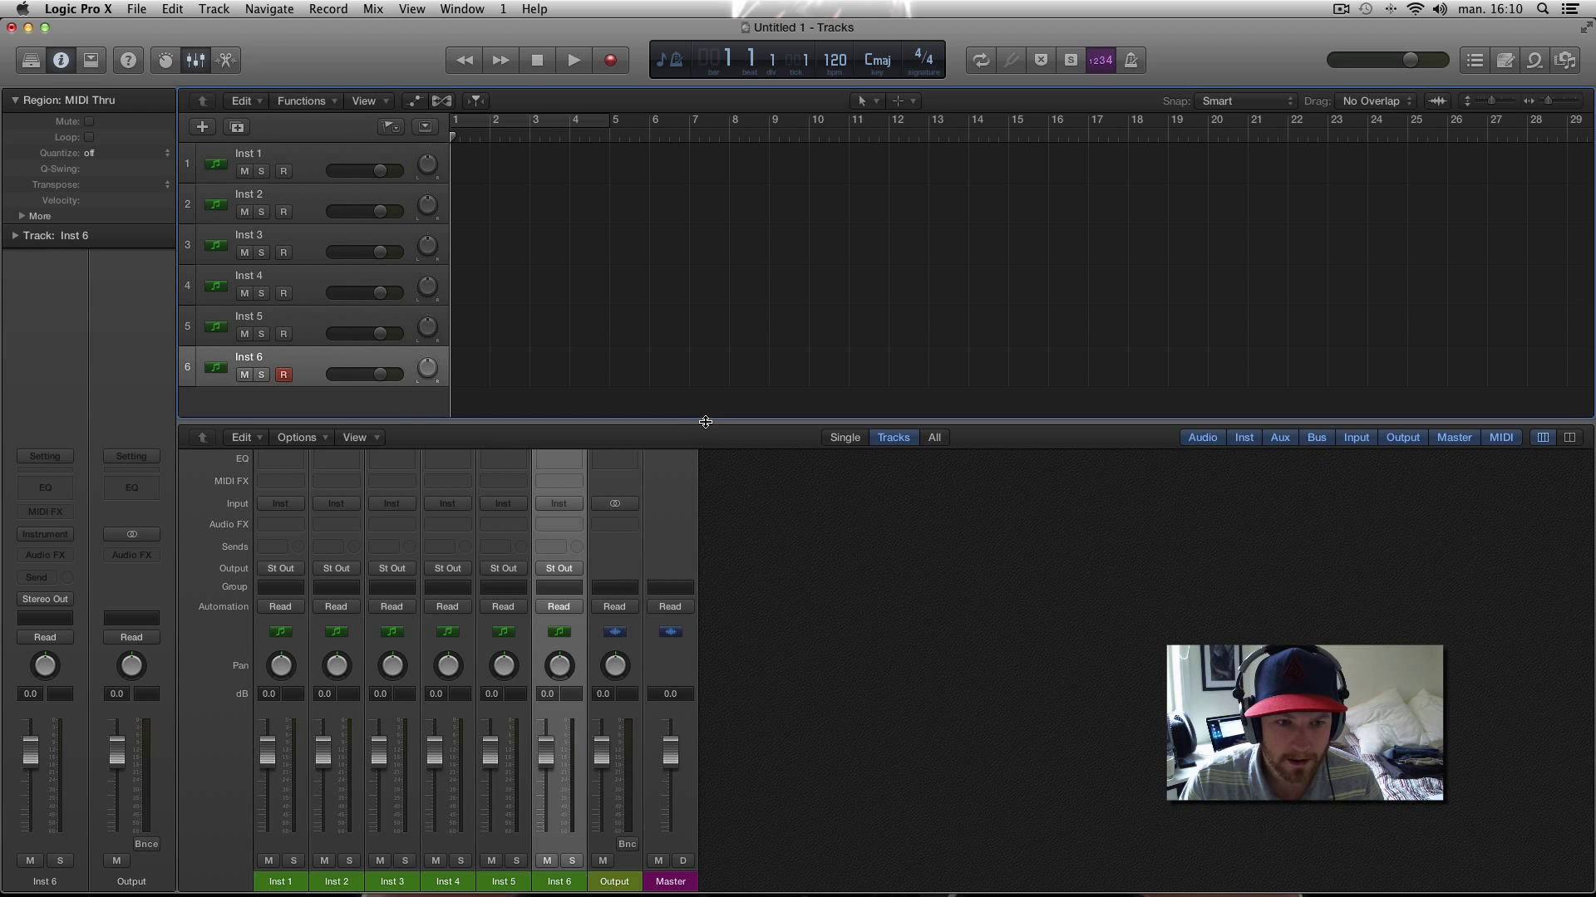
left_click_drag(705, 422, 704, 589)
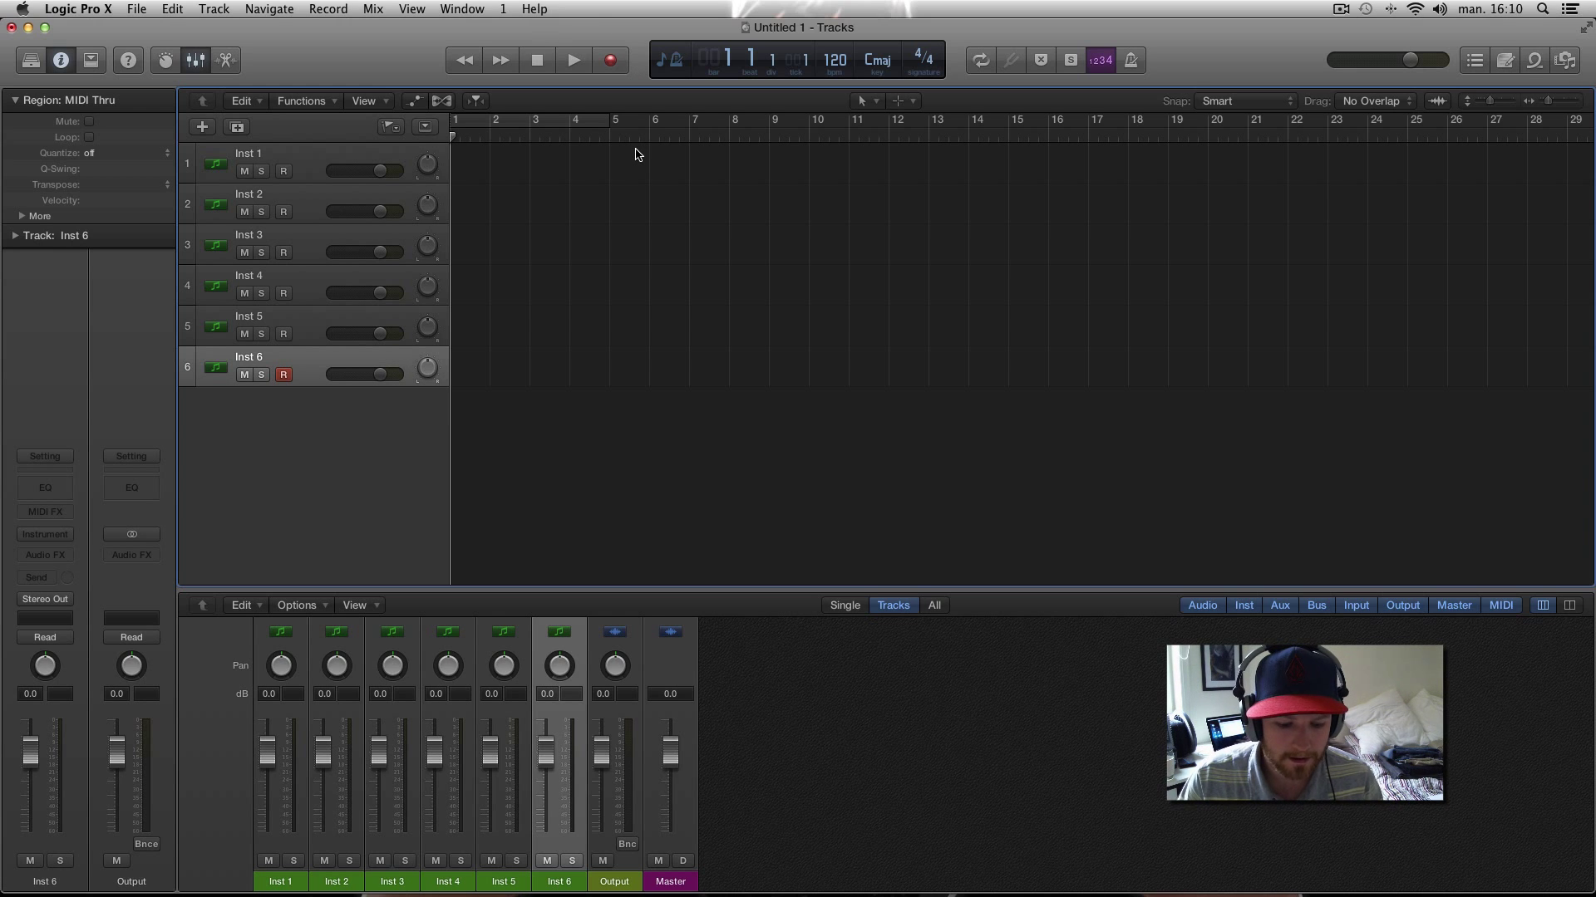
key("2")
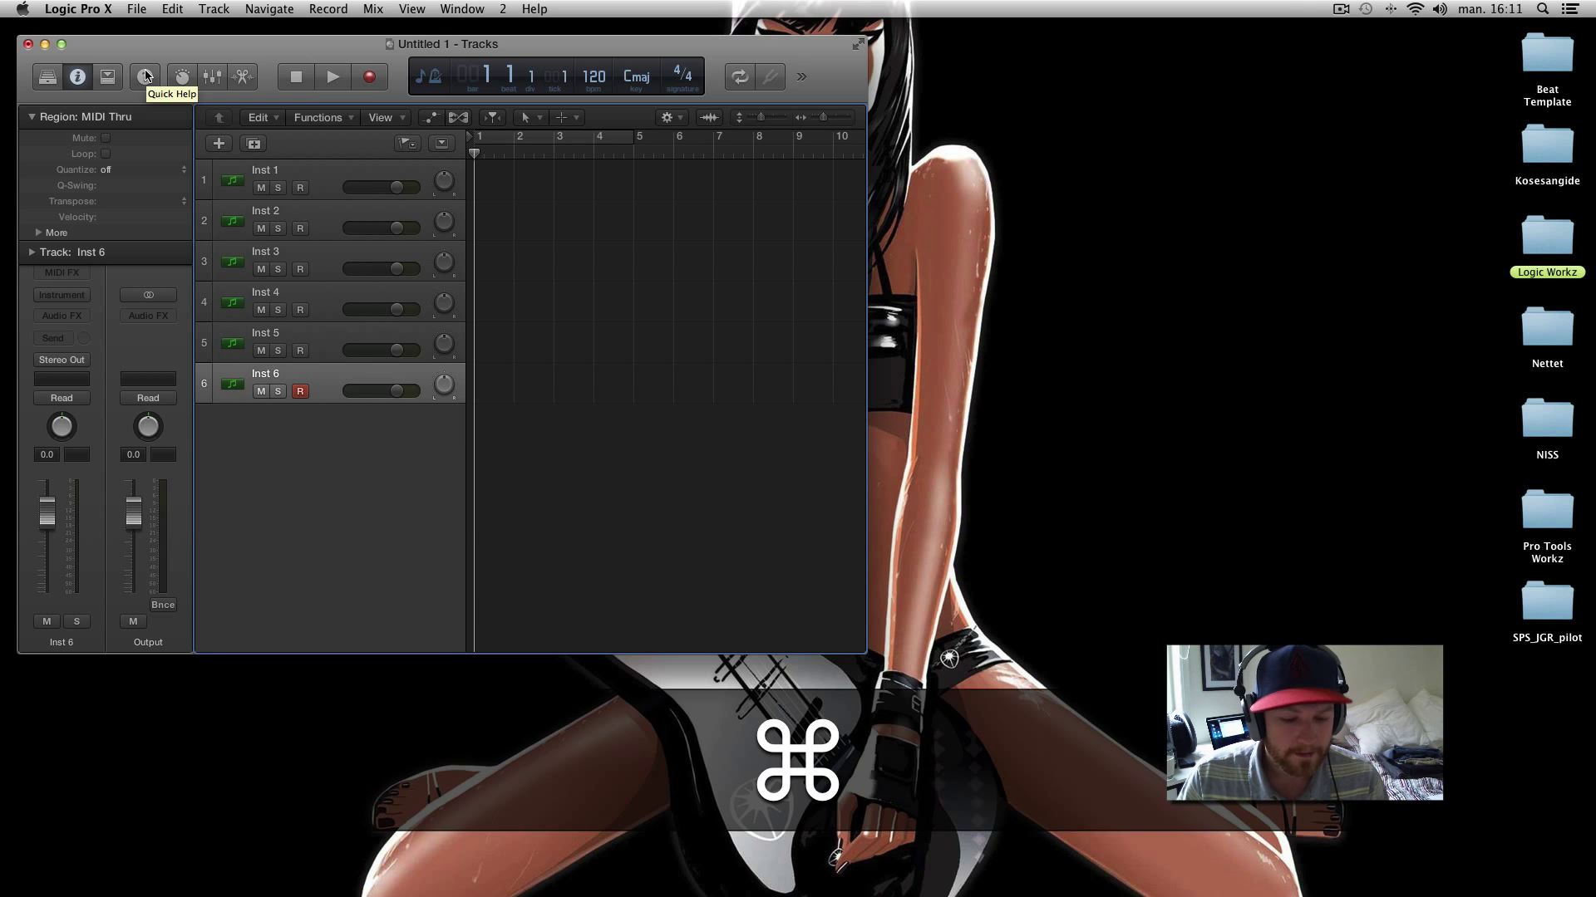
Open the Mixer in its own window and stretch it to fill the screen
key("super+2")
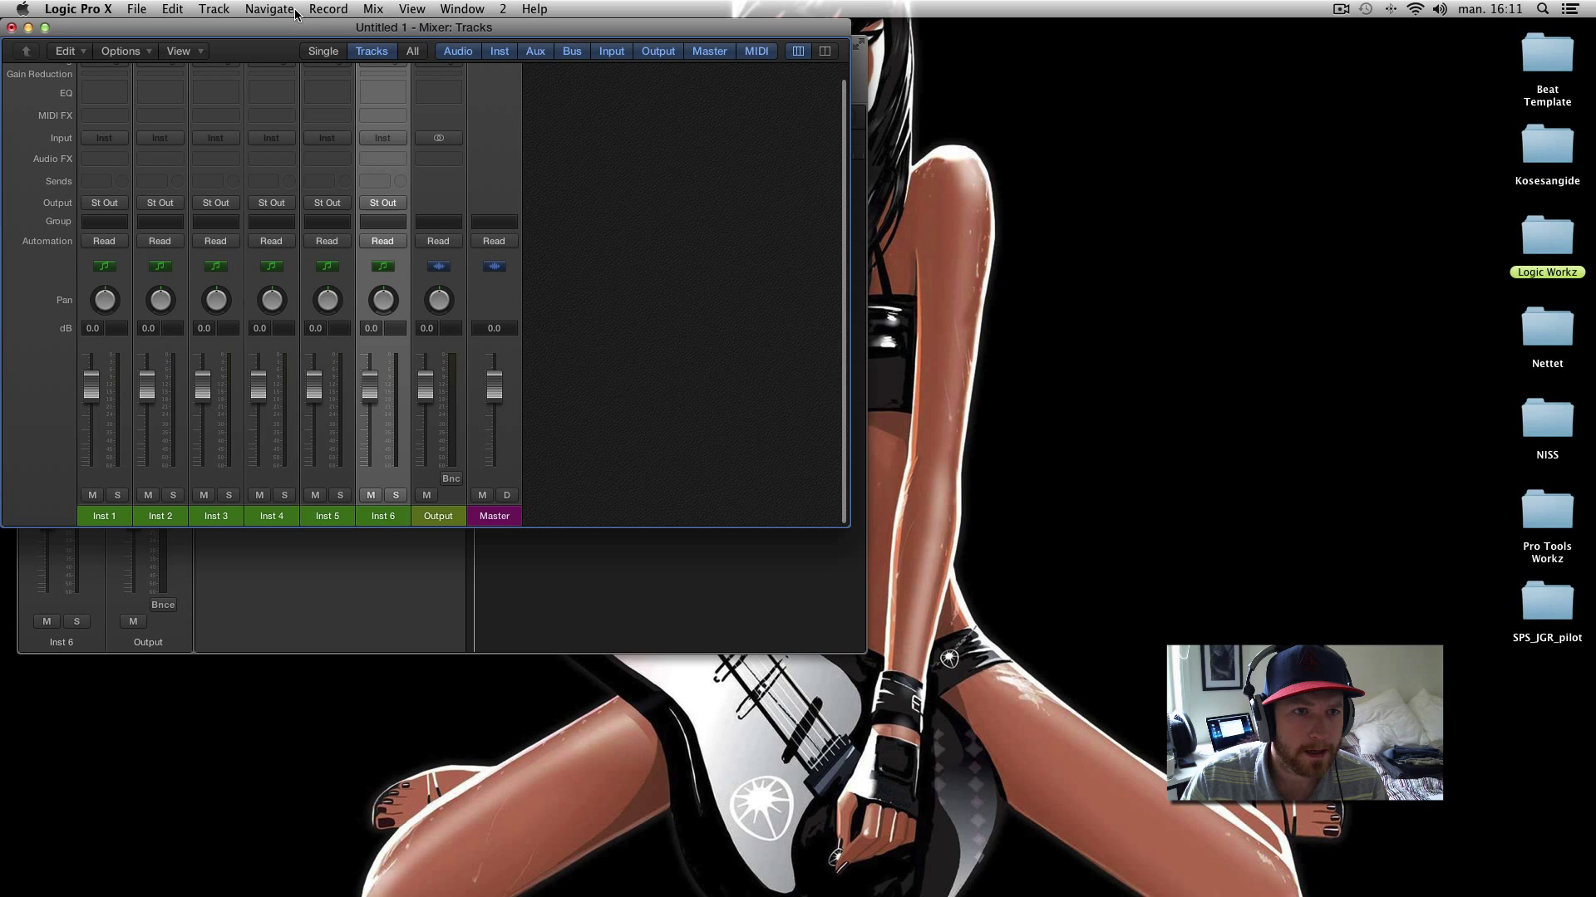
left_click(46, 29)
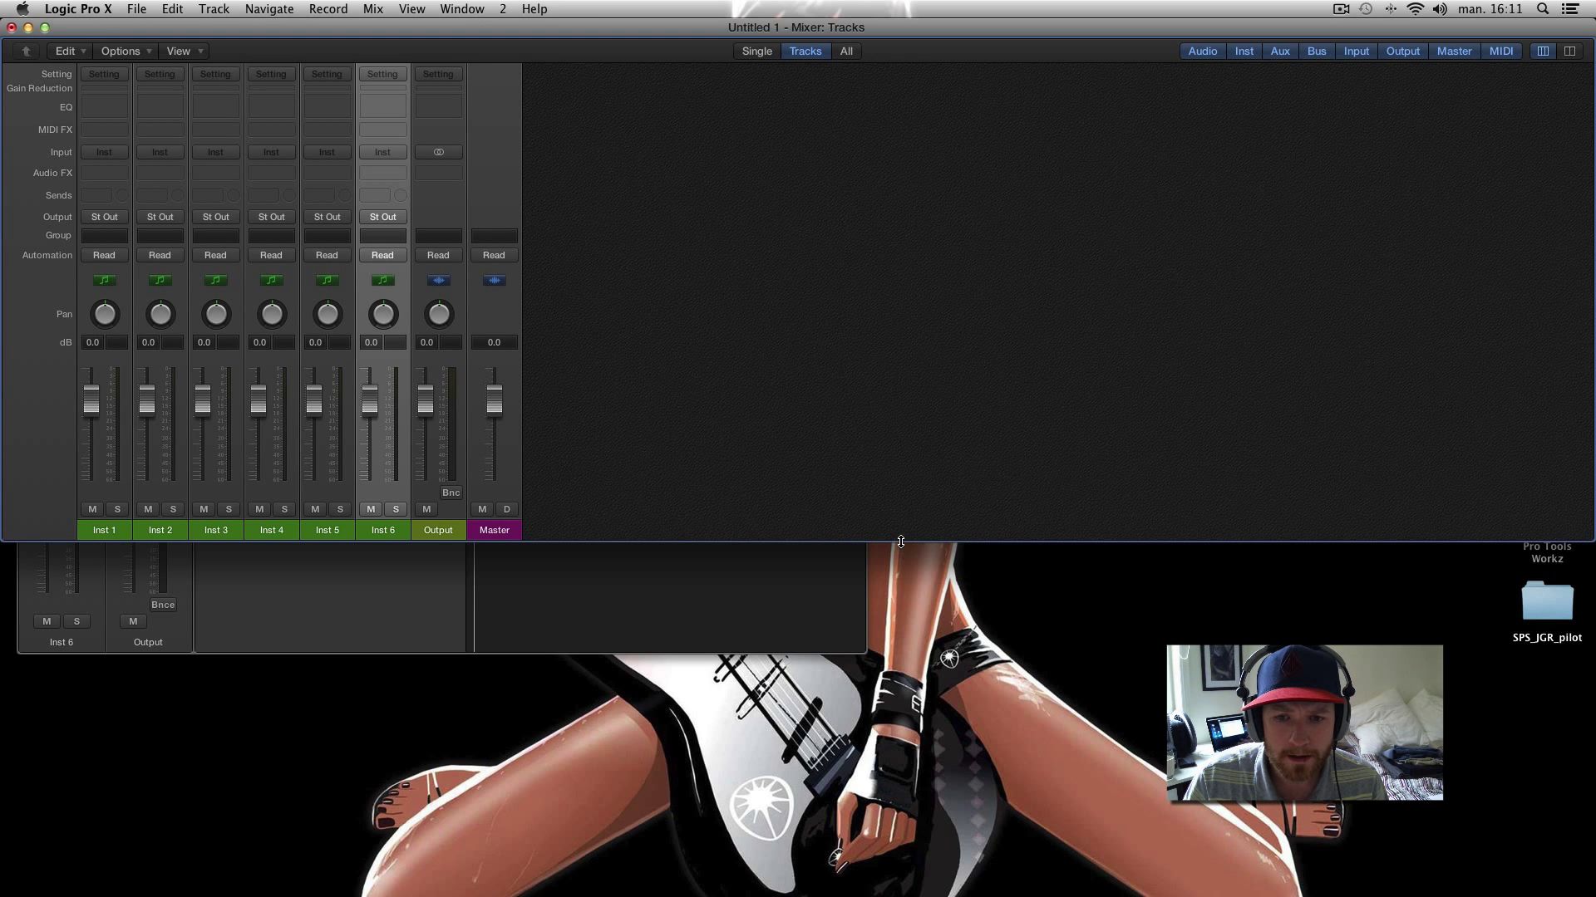
left_click_drag(901, 541, 890, 892)
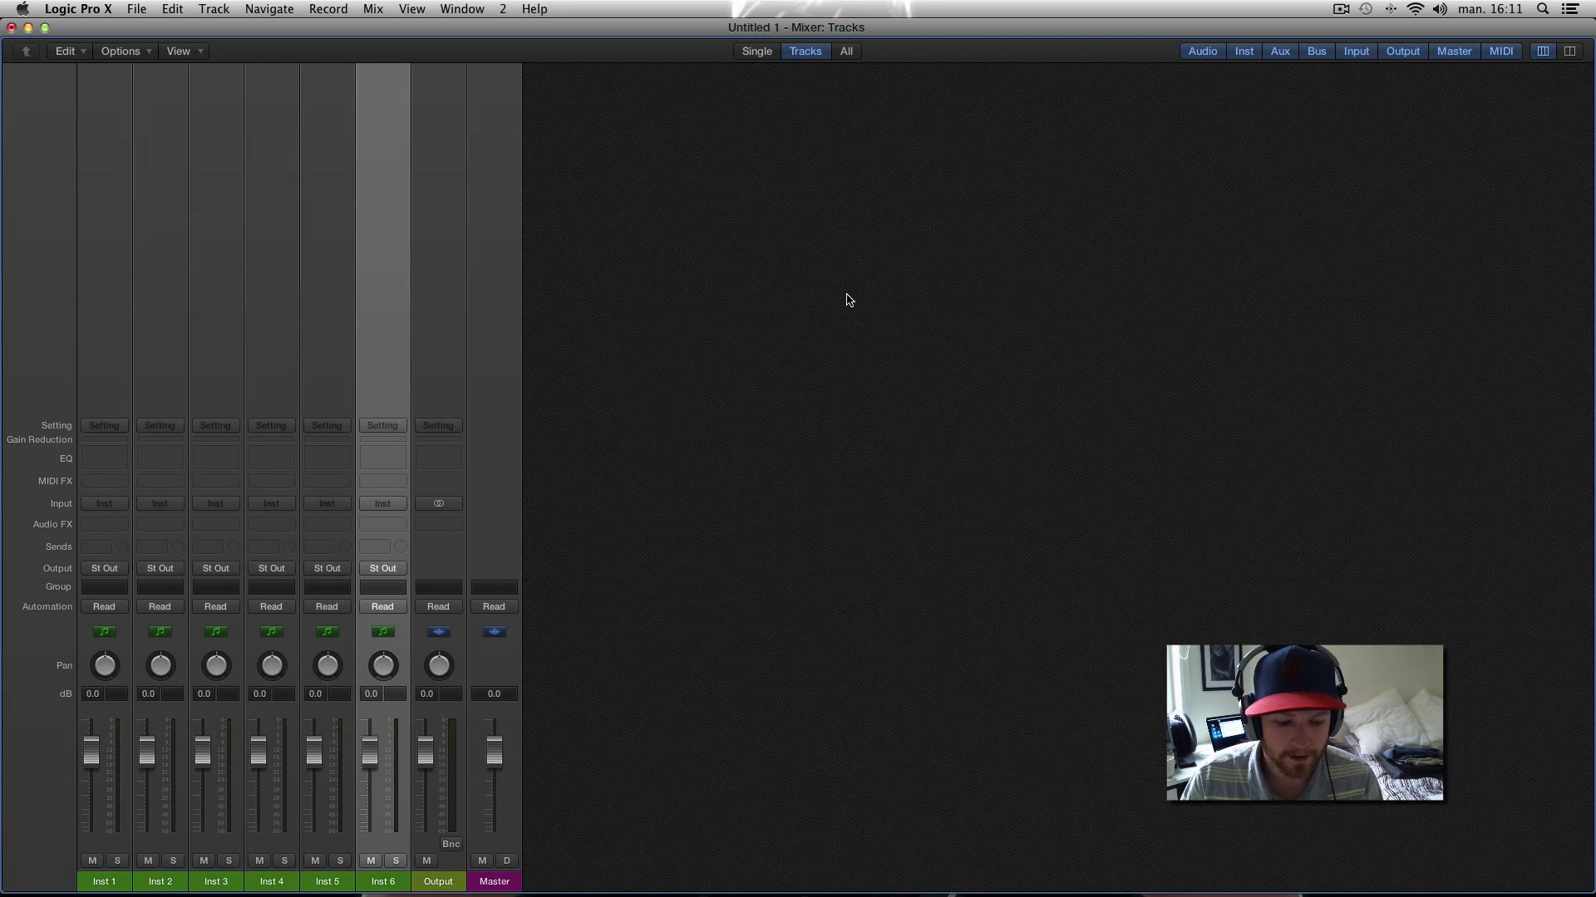
Check screen set 1, back in set 2 shrink and raise the mixer window, then go to set 3
key("super+m")
key("2")
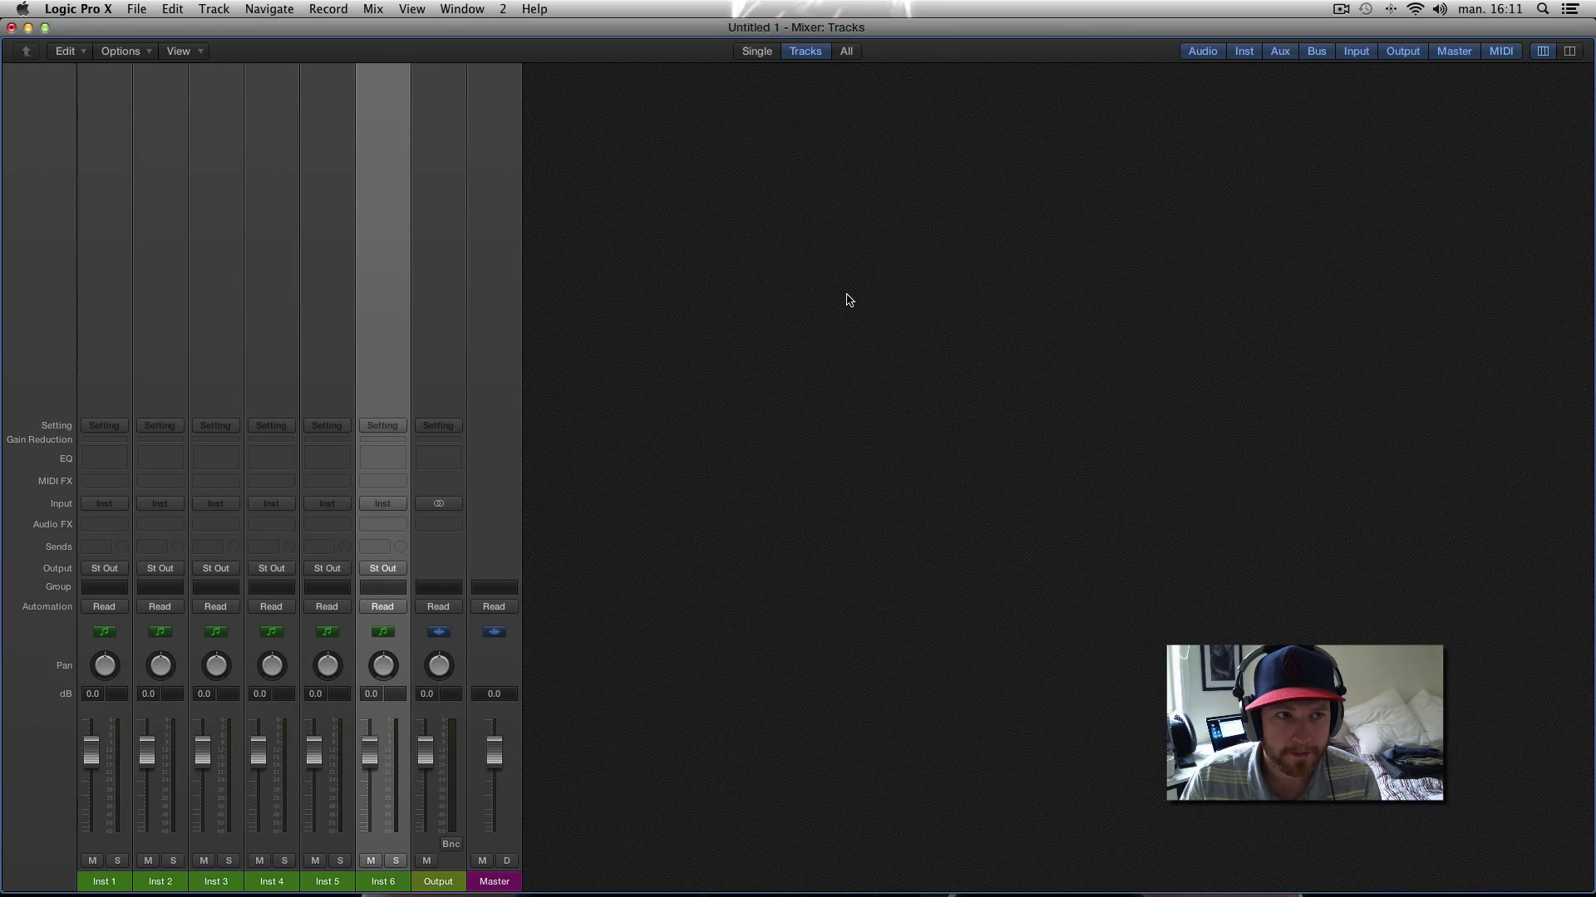
double_click(421, 32)
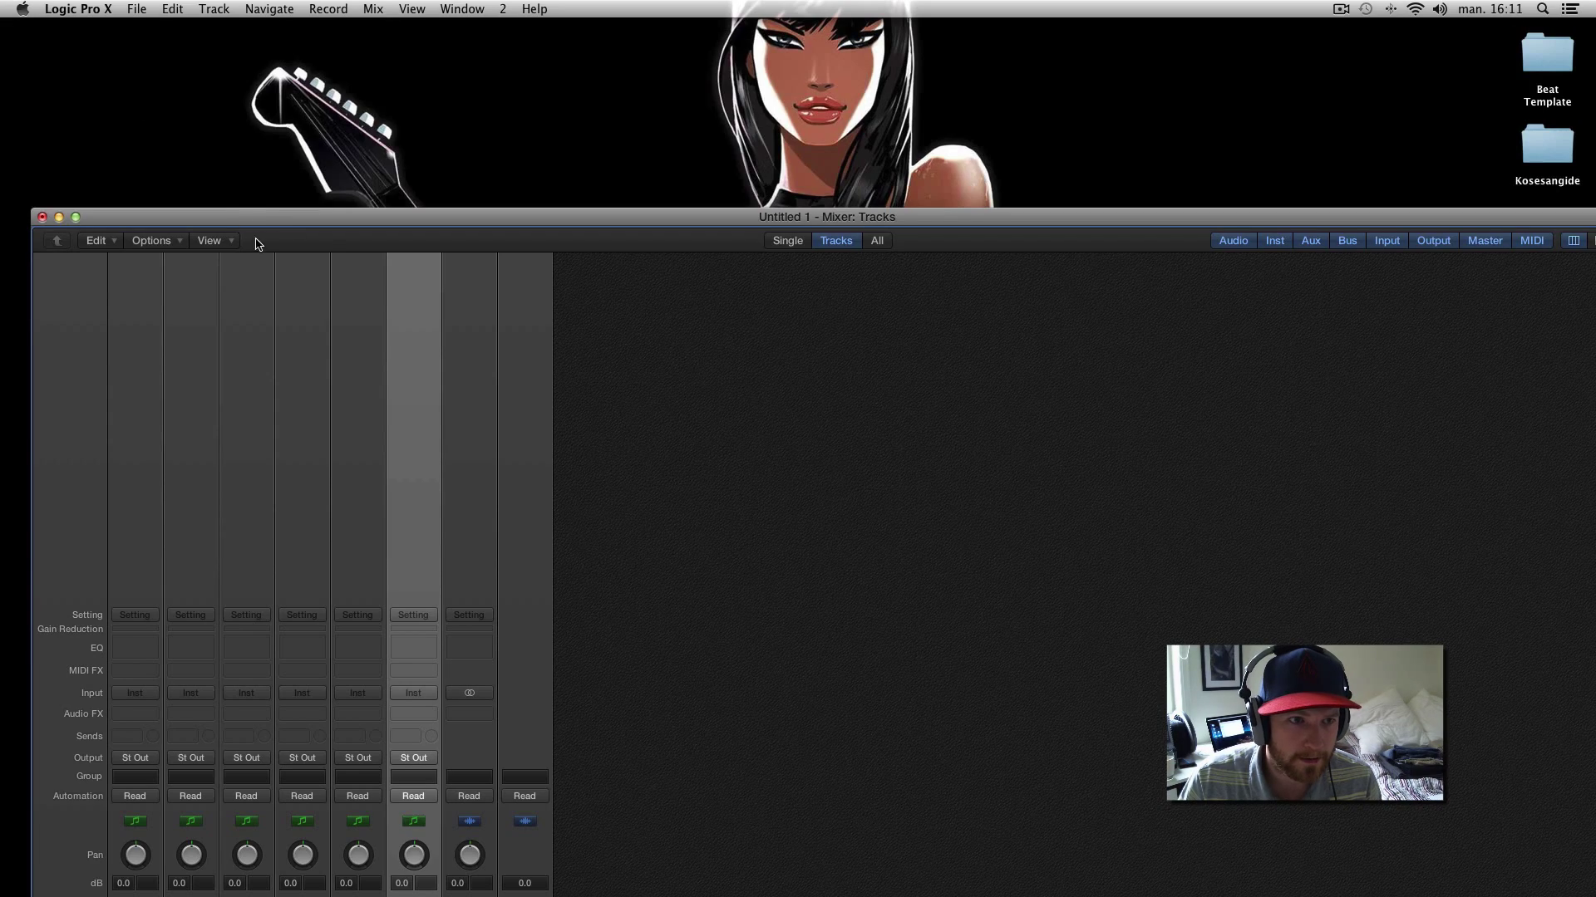
left_click_drag(249, 216, 220, 17)
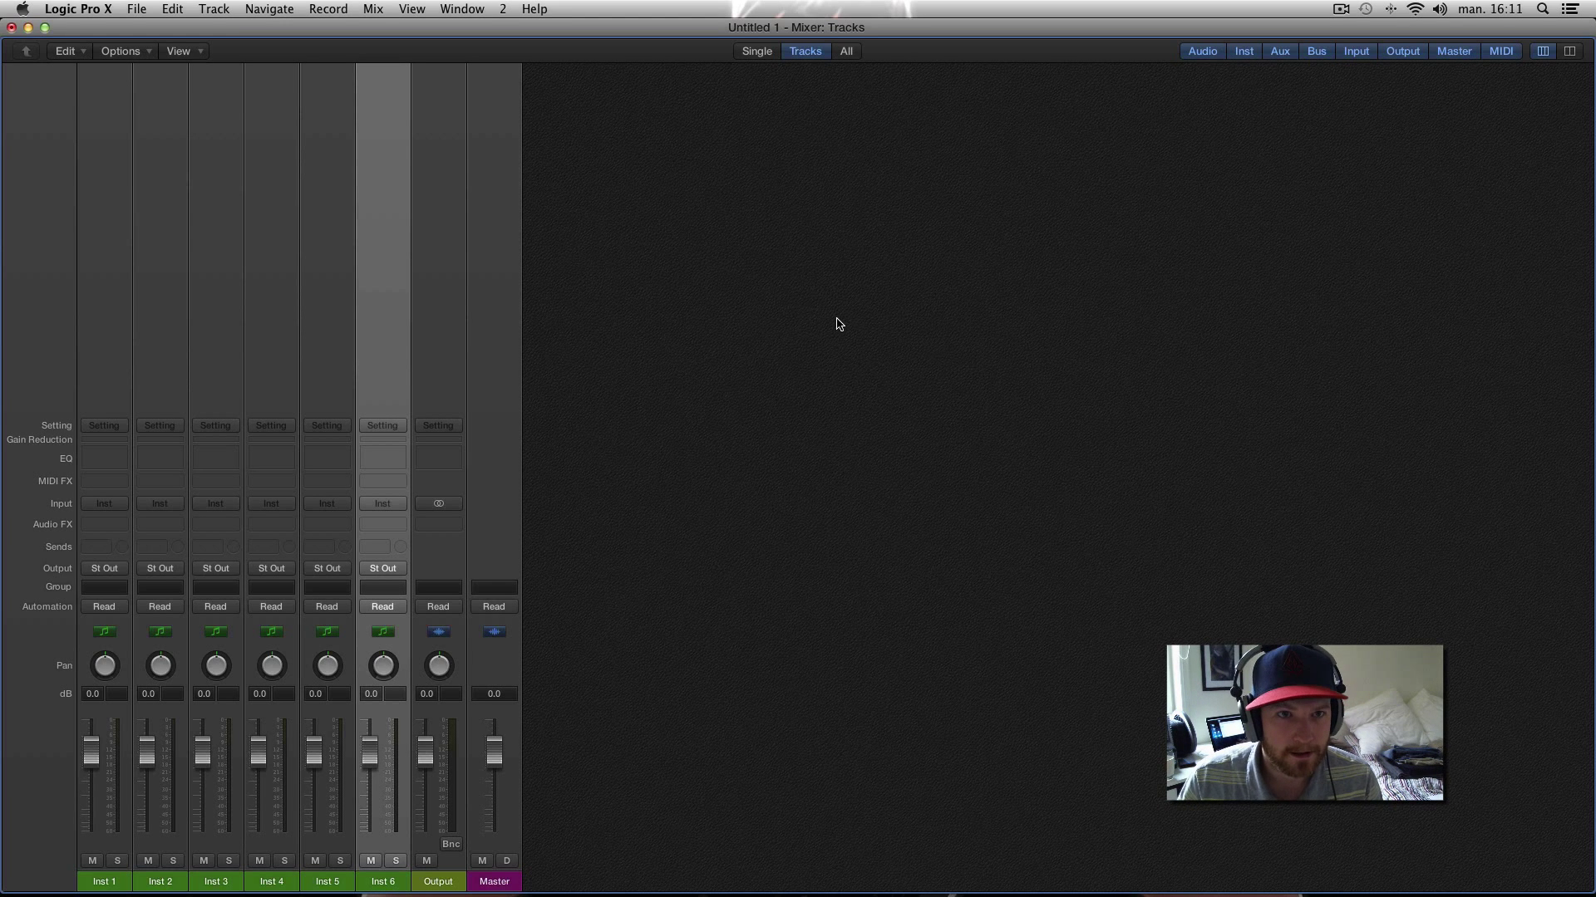
key("3")
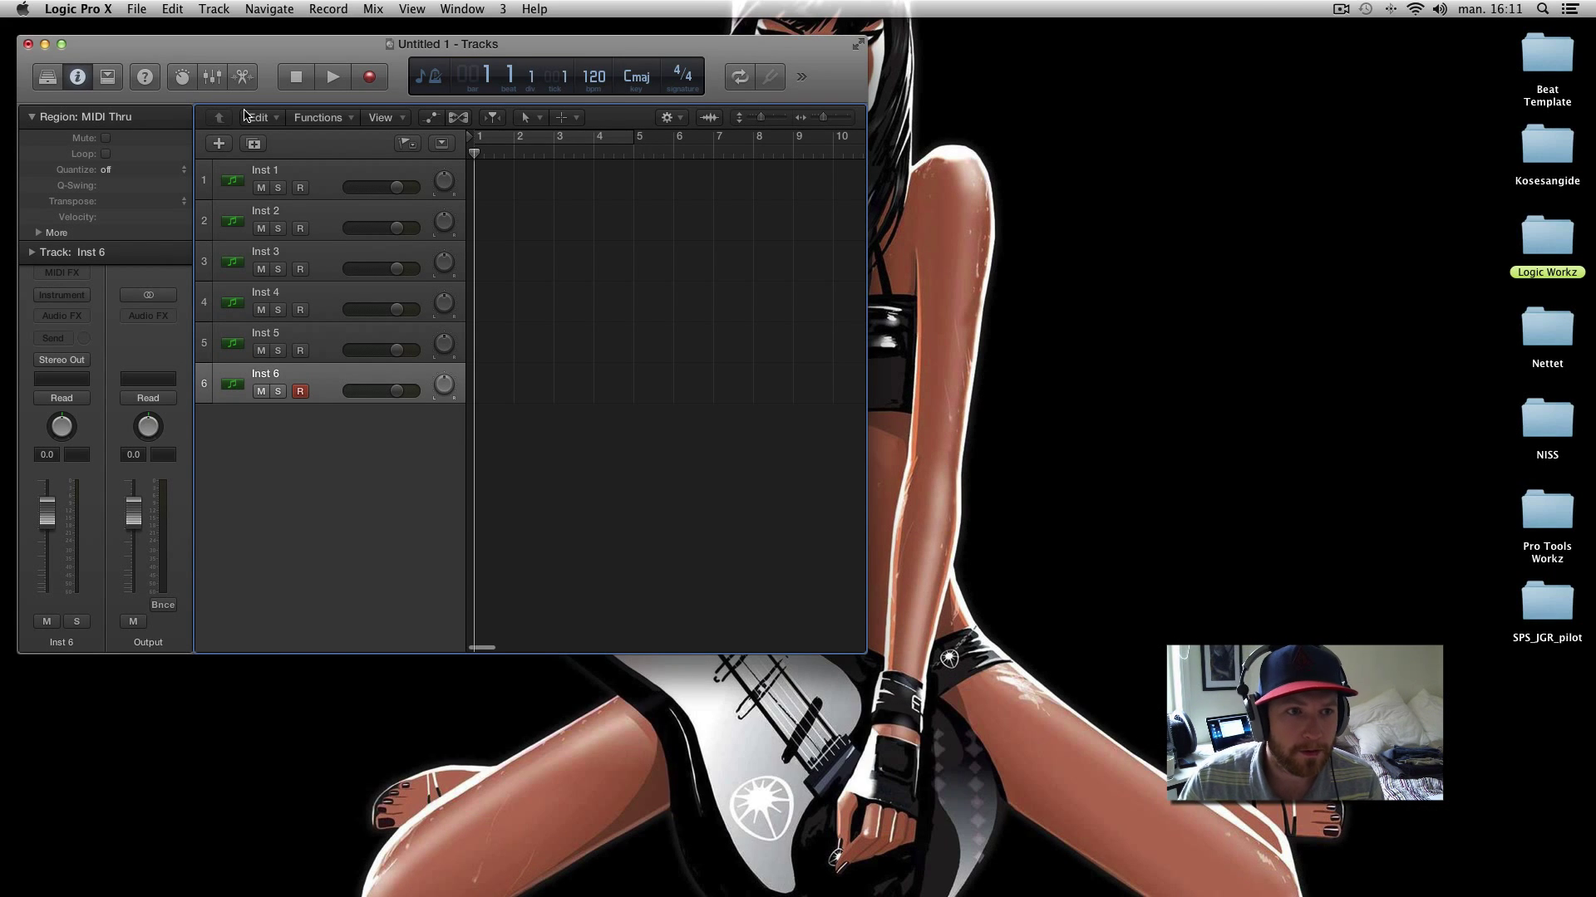
Zoom the tracks window full screen, hide the Inspector, narrow the track headers, then go to set 4
left_click(61, 43)
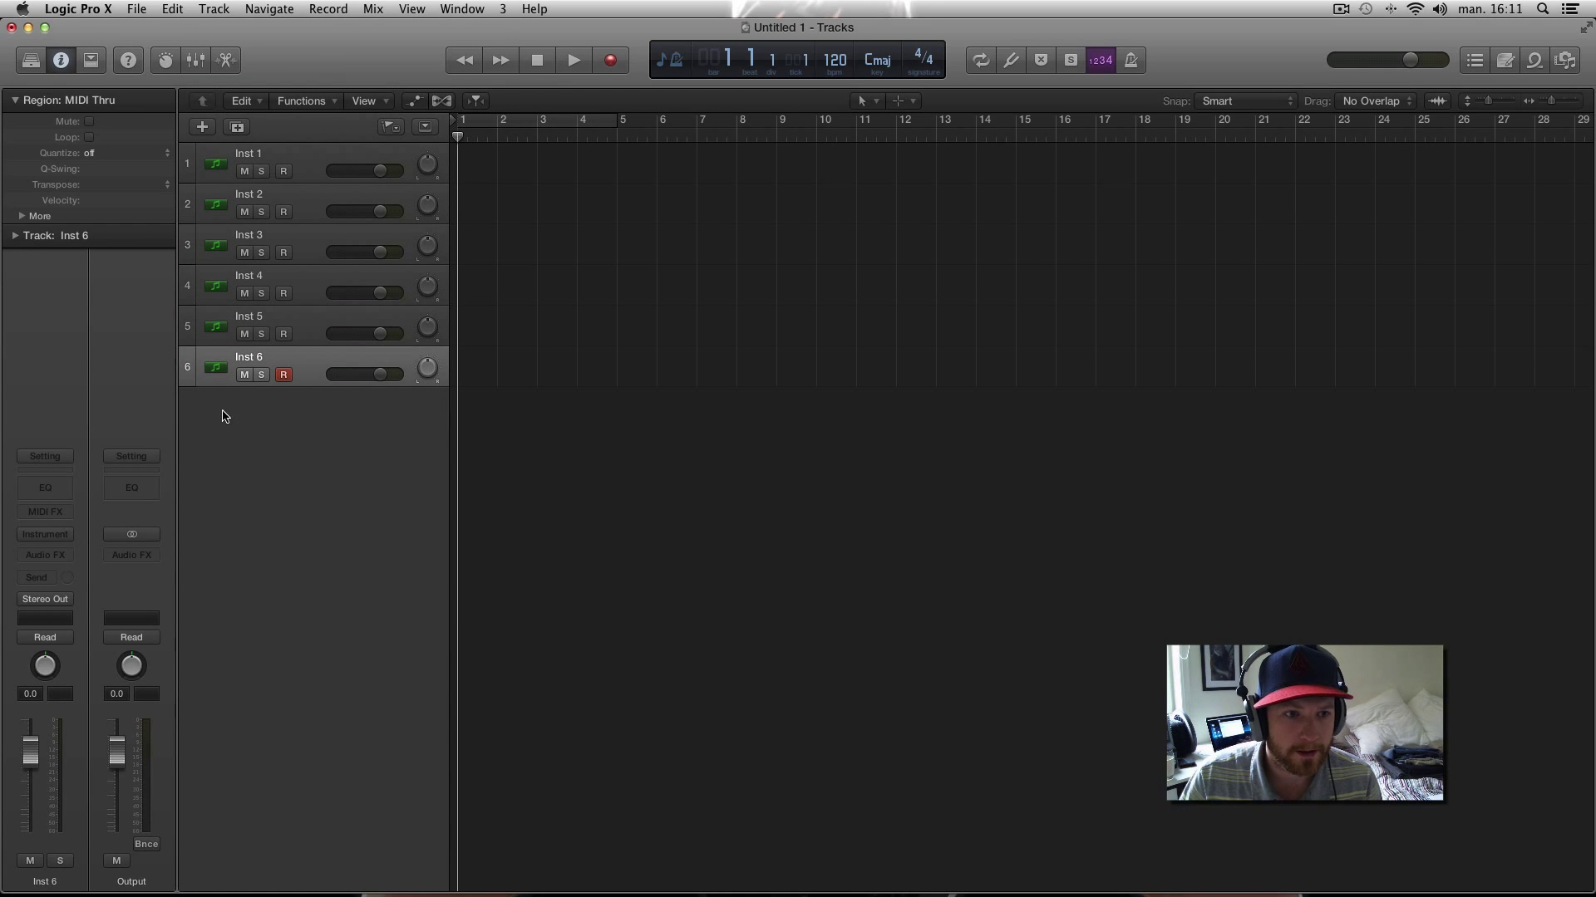
key("i")
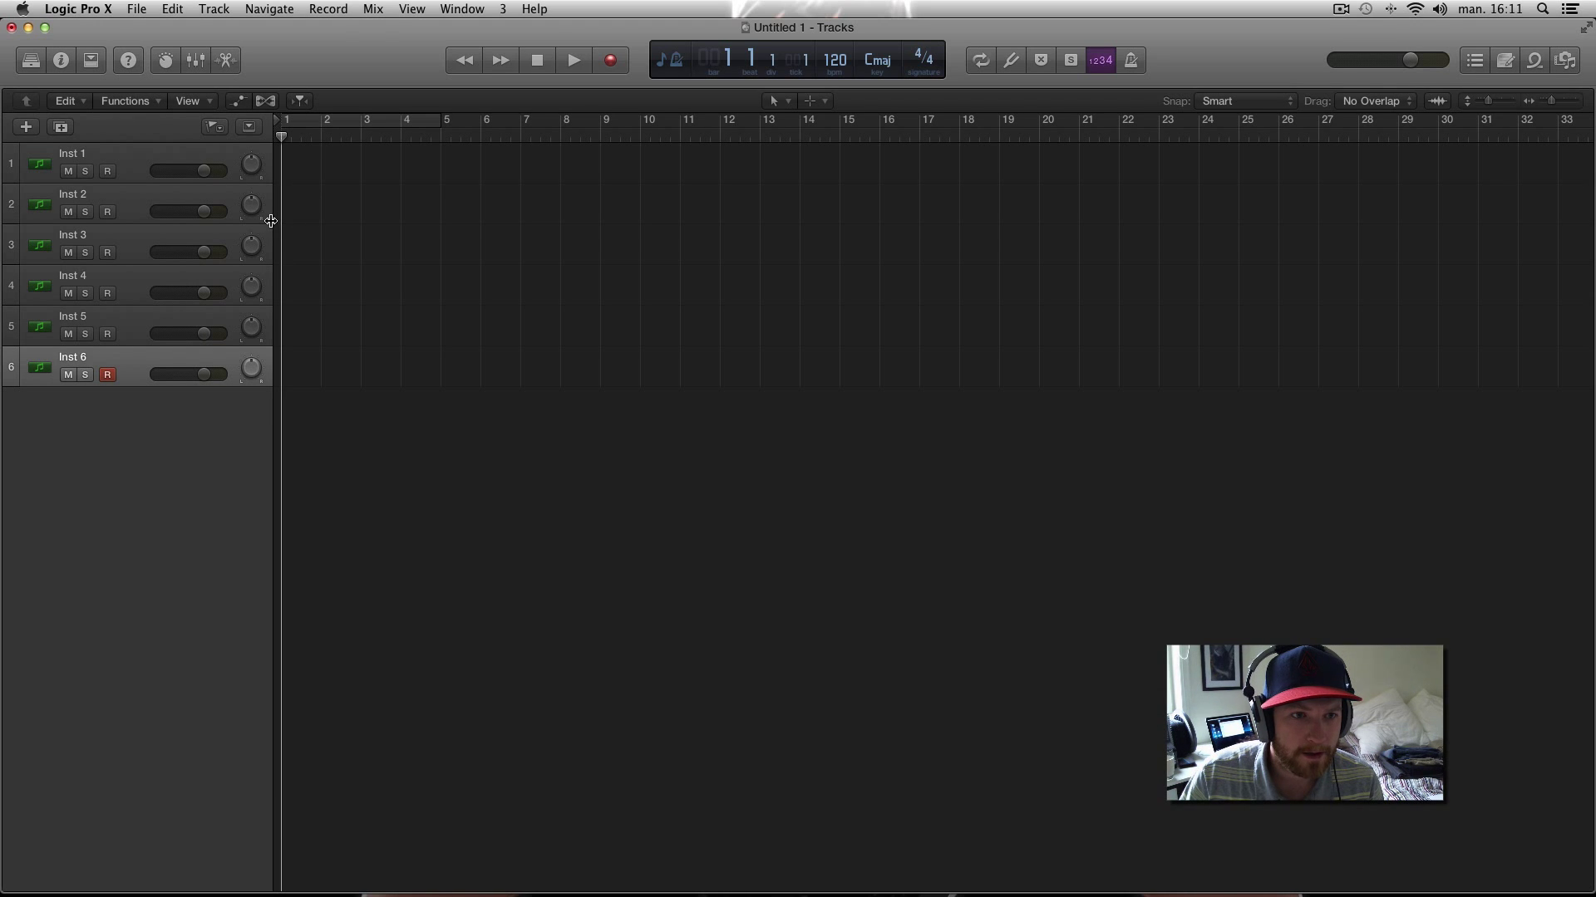
left_click_drag(271, 220, 155, 223)
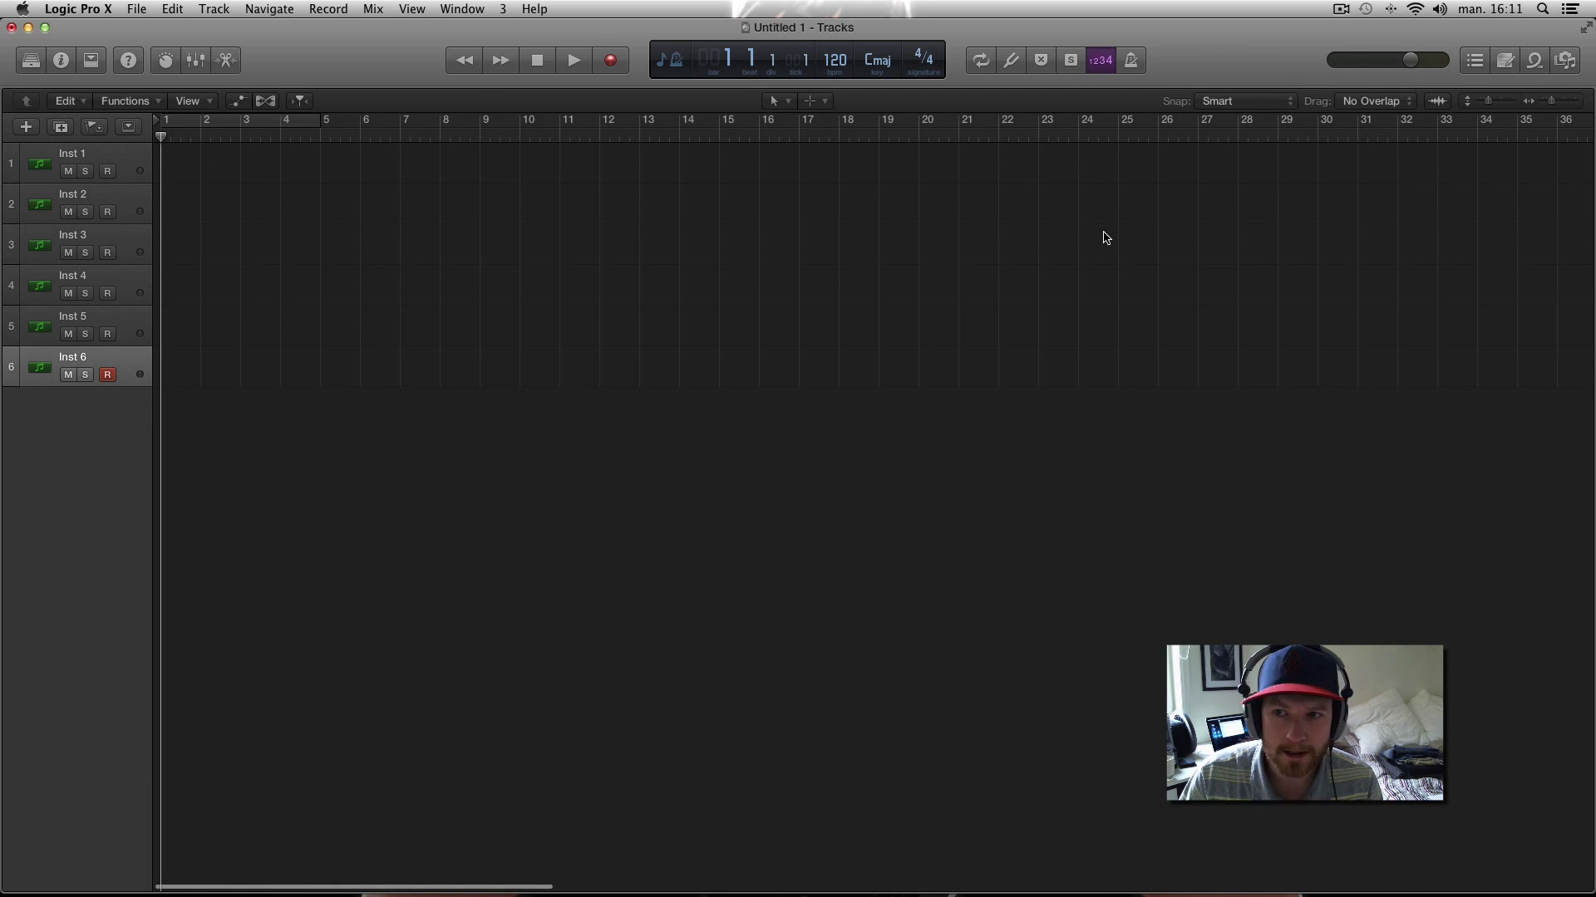
key("4")
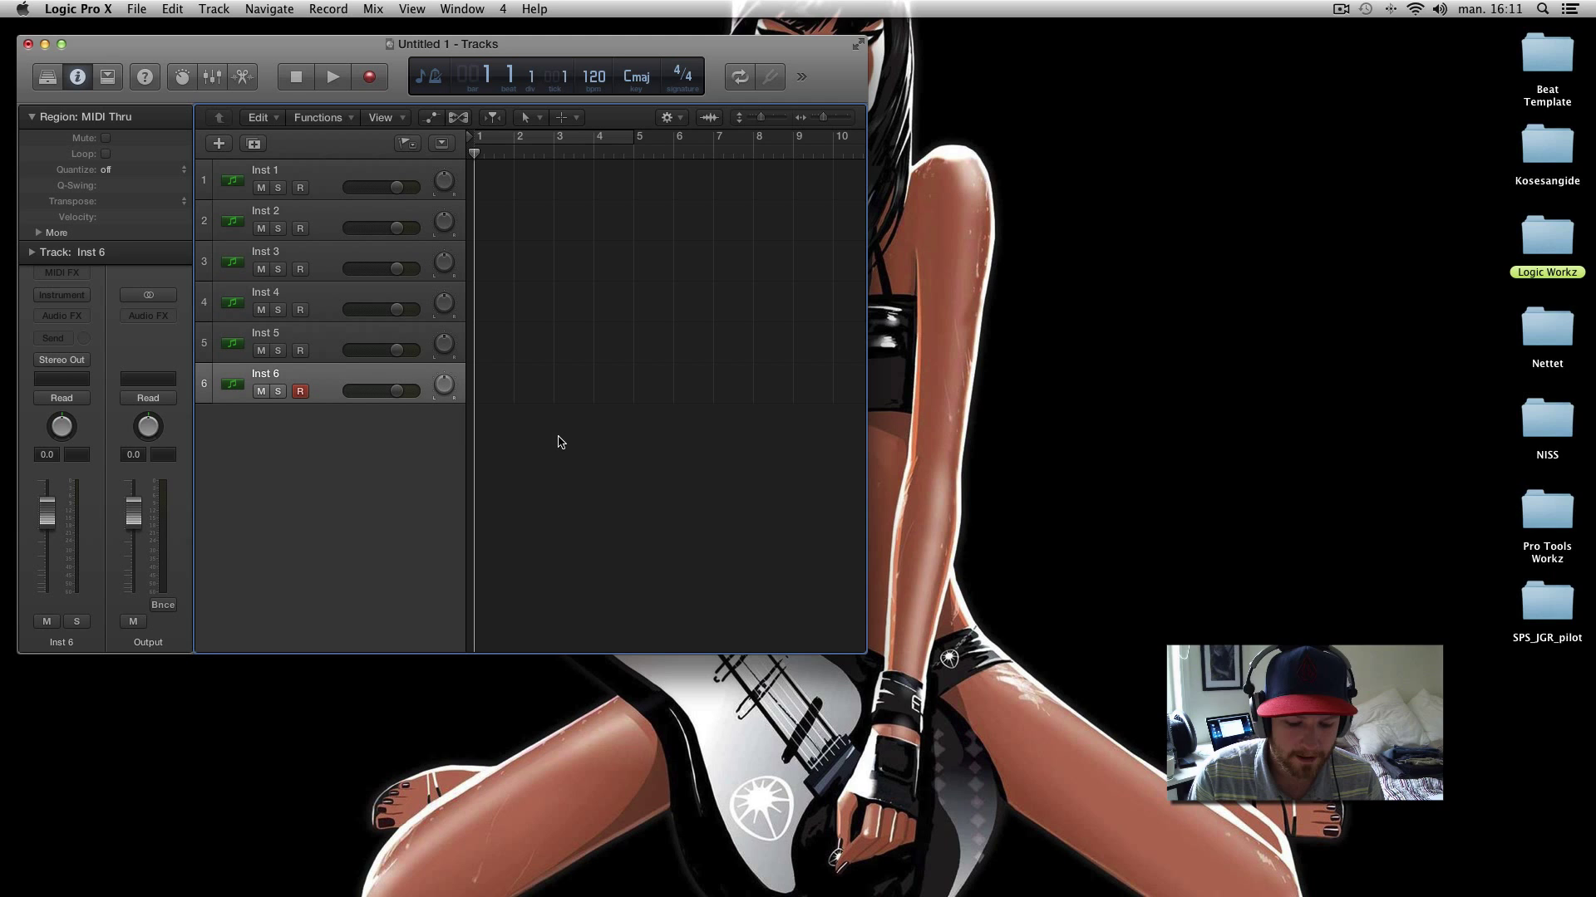
Open Inst 6's Piano Roll, close the tracks window behind it, and zoom it full screen
key("super+4")
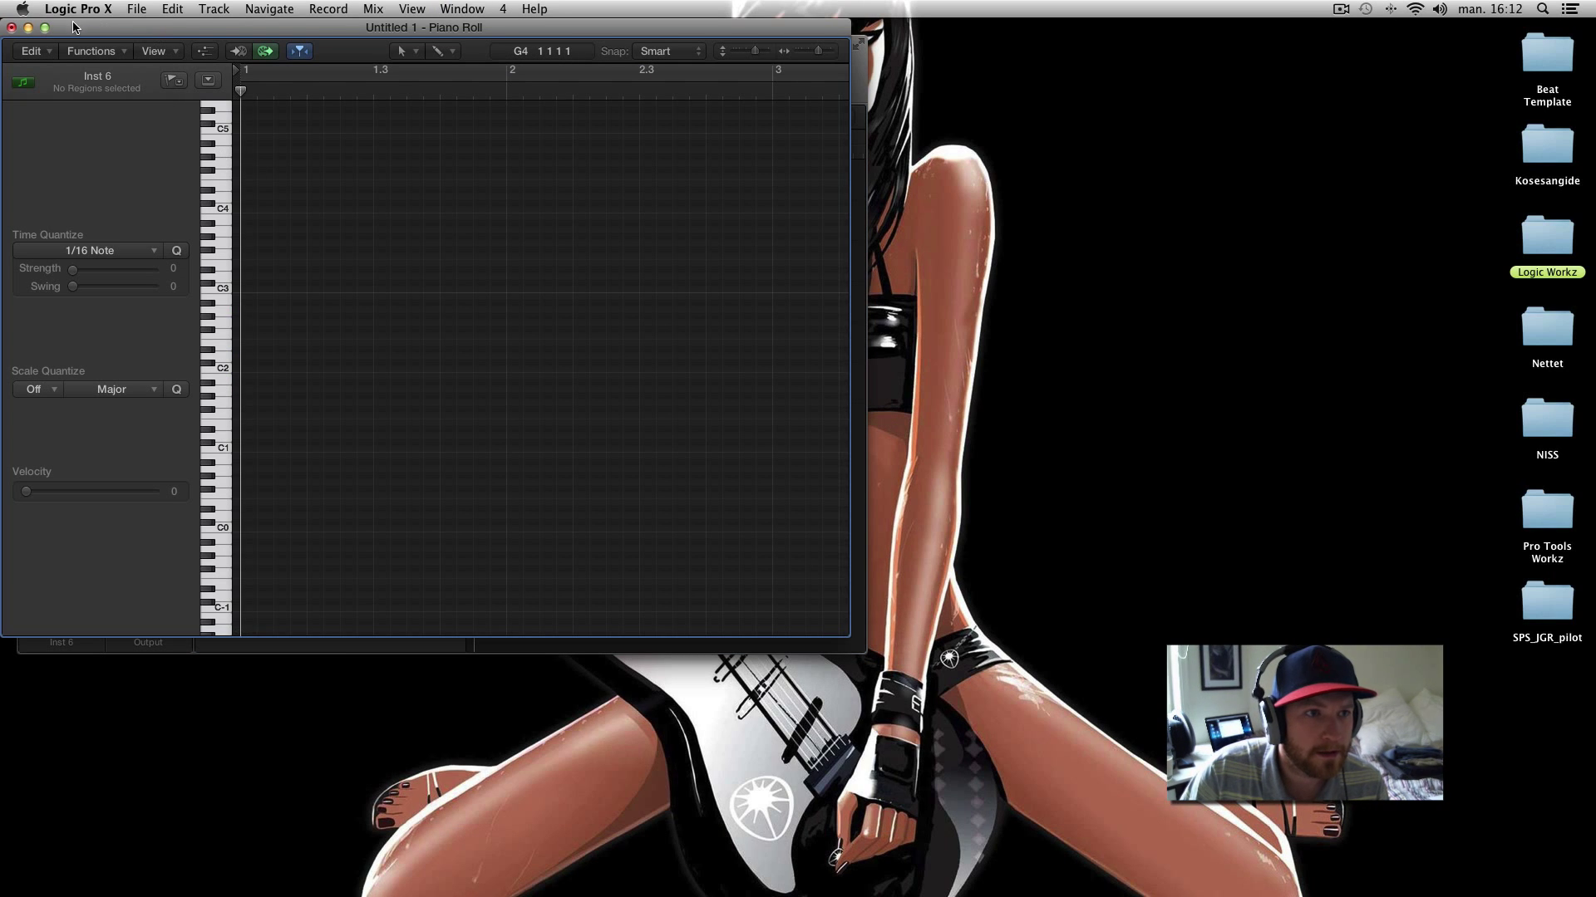
left_click_drag(76, 27, 95, 70)
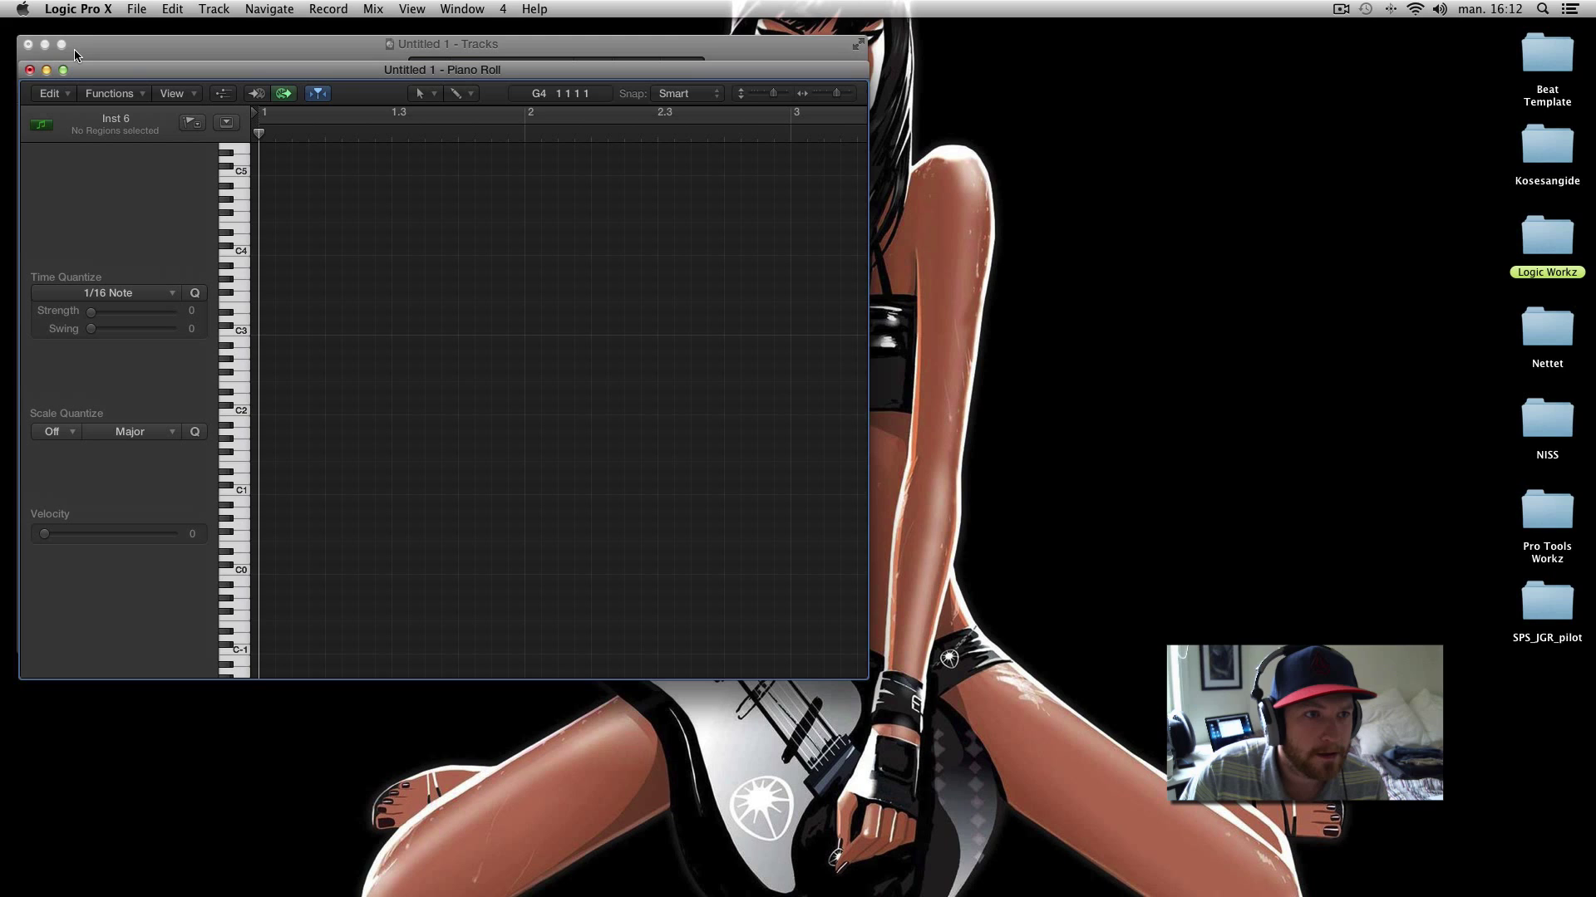
left_click(28, 45)
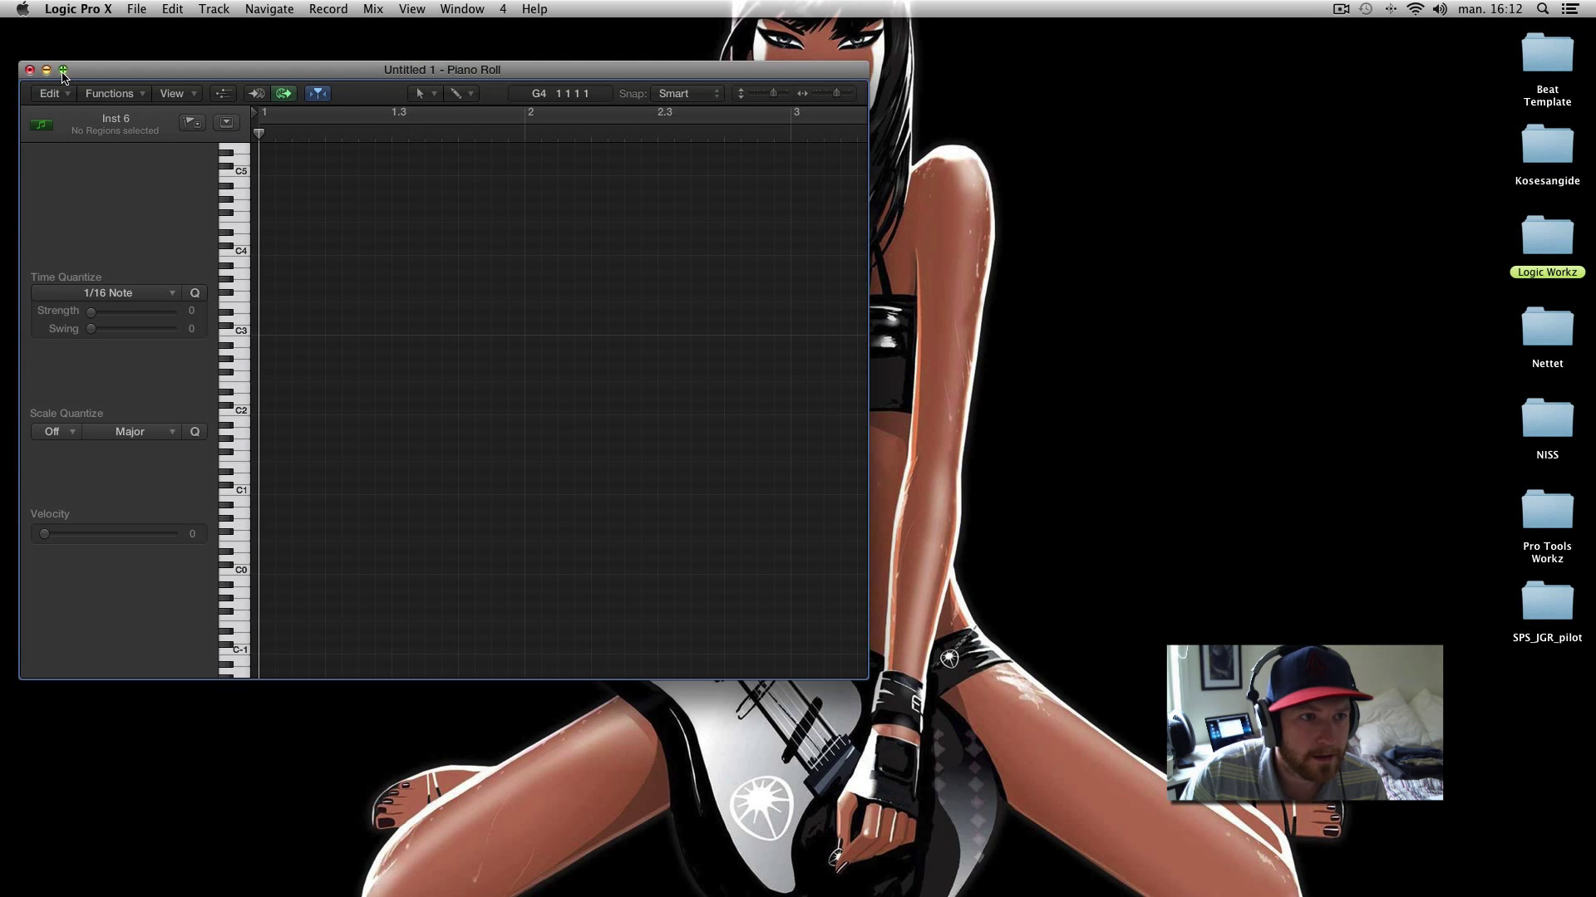
left_click(63, 71)
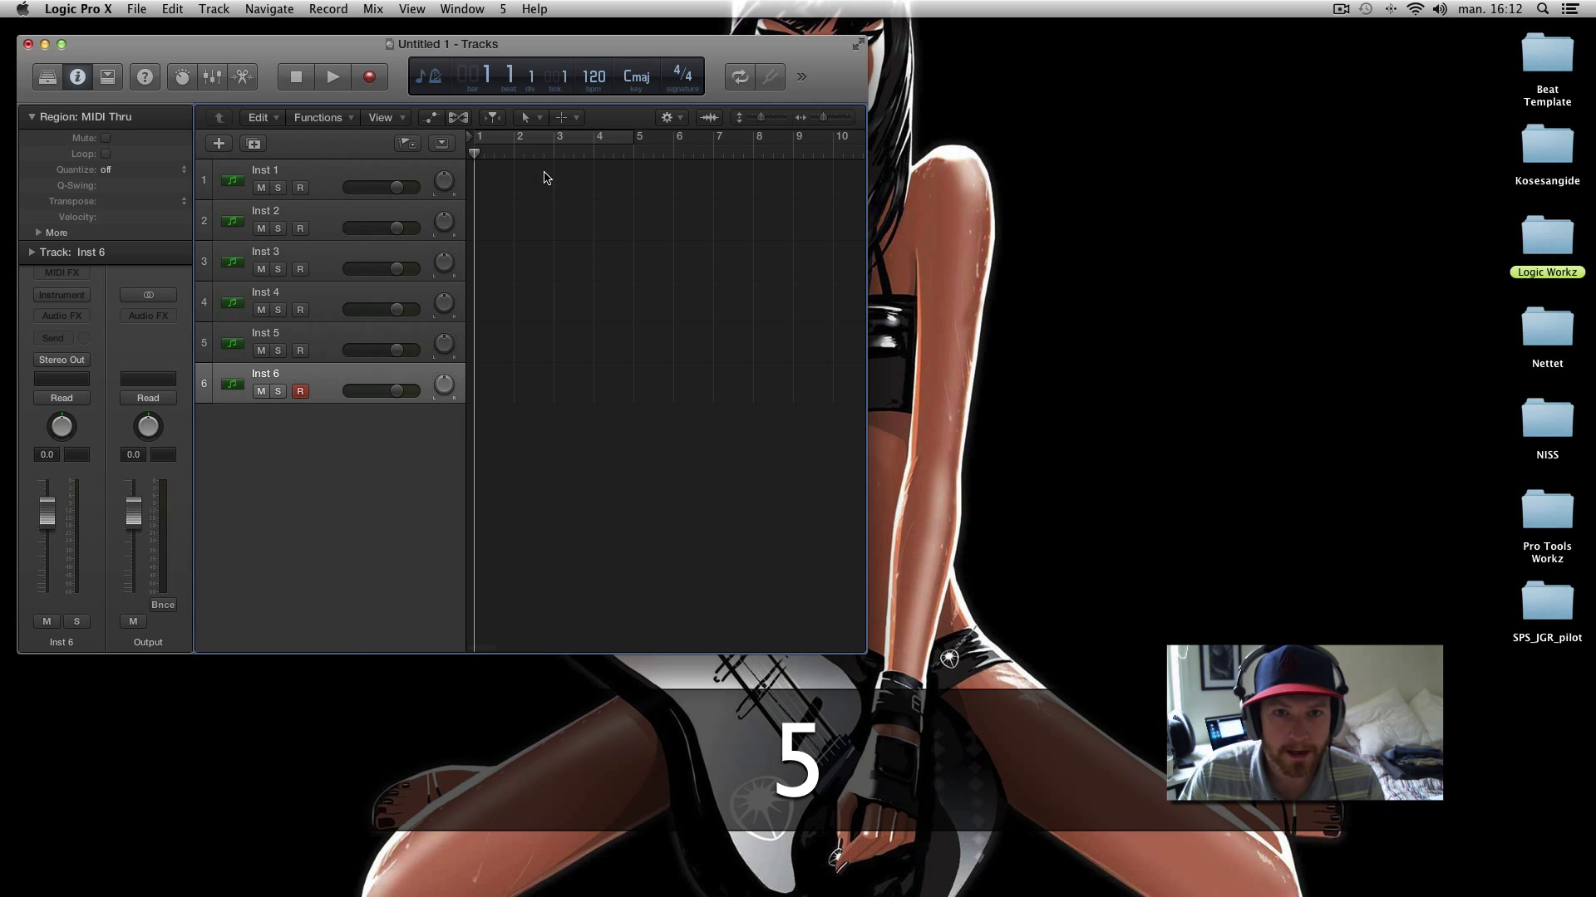
Fill the screen with tracks, hide the Inspector, slim the headers, and open a widened Note Pad
left_click(64, 44)
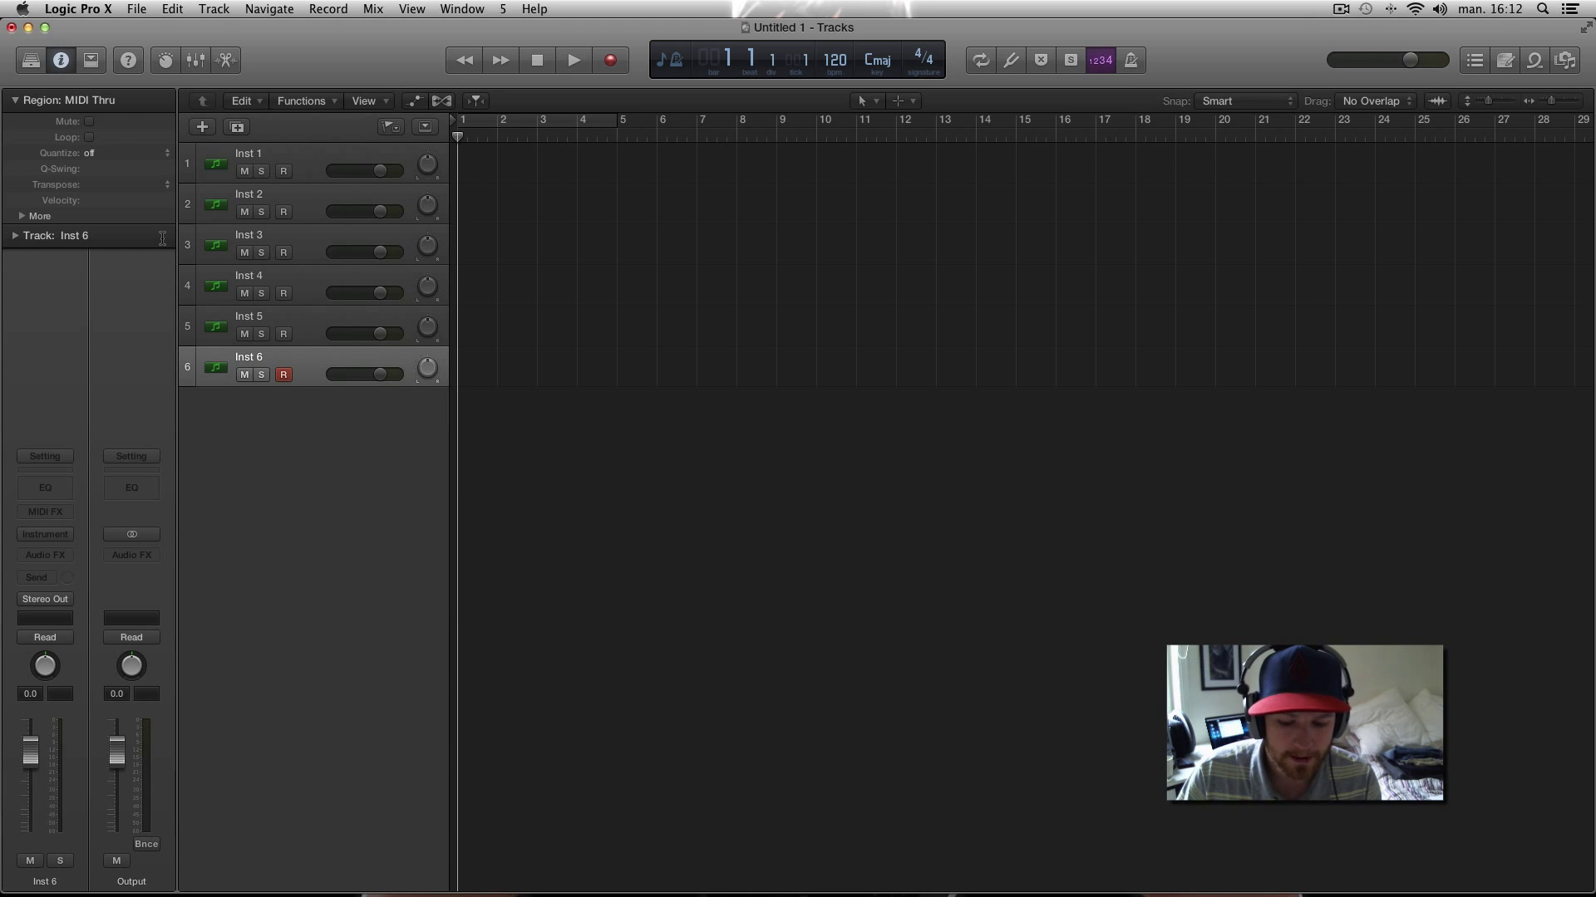
key("i")
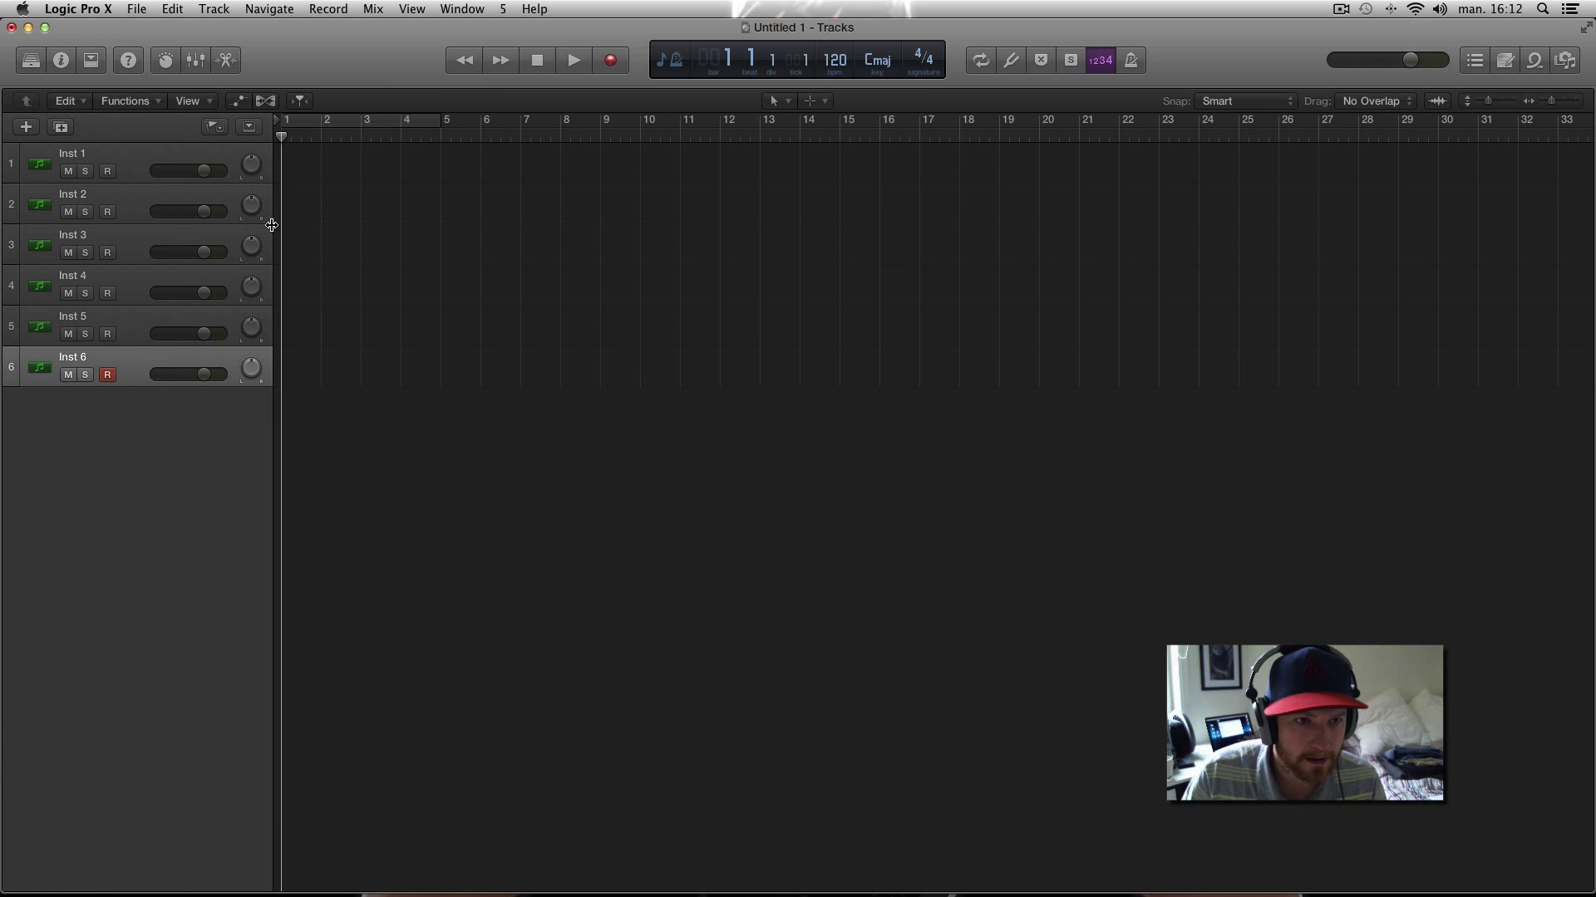
left_click_drag(272, 225, 151, 243)
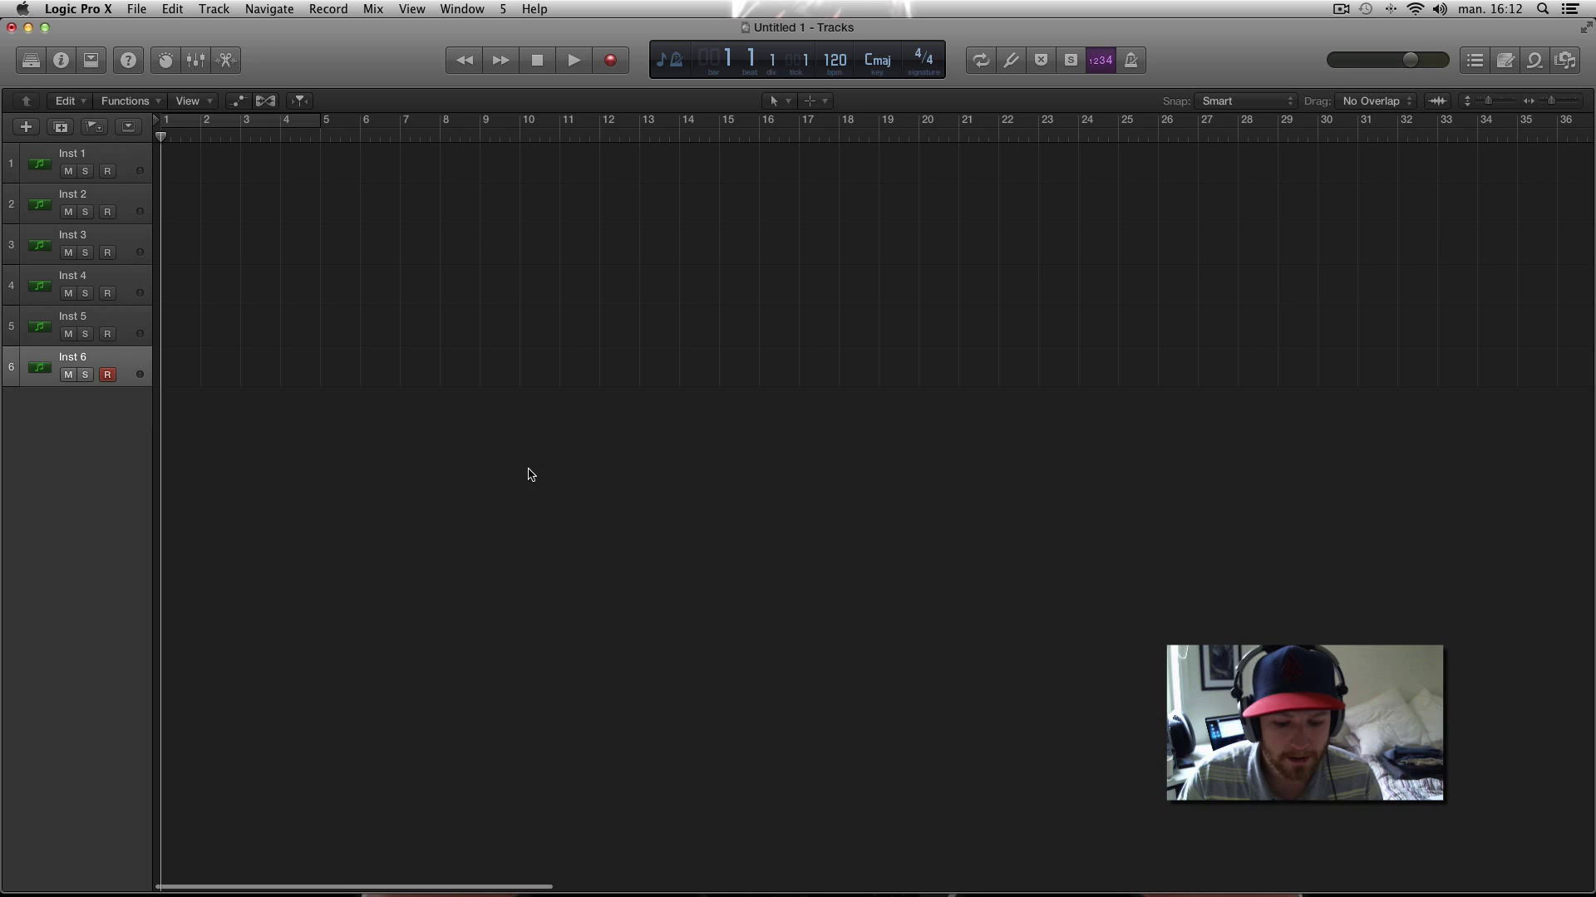
left_click(1509, 63)
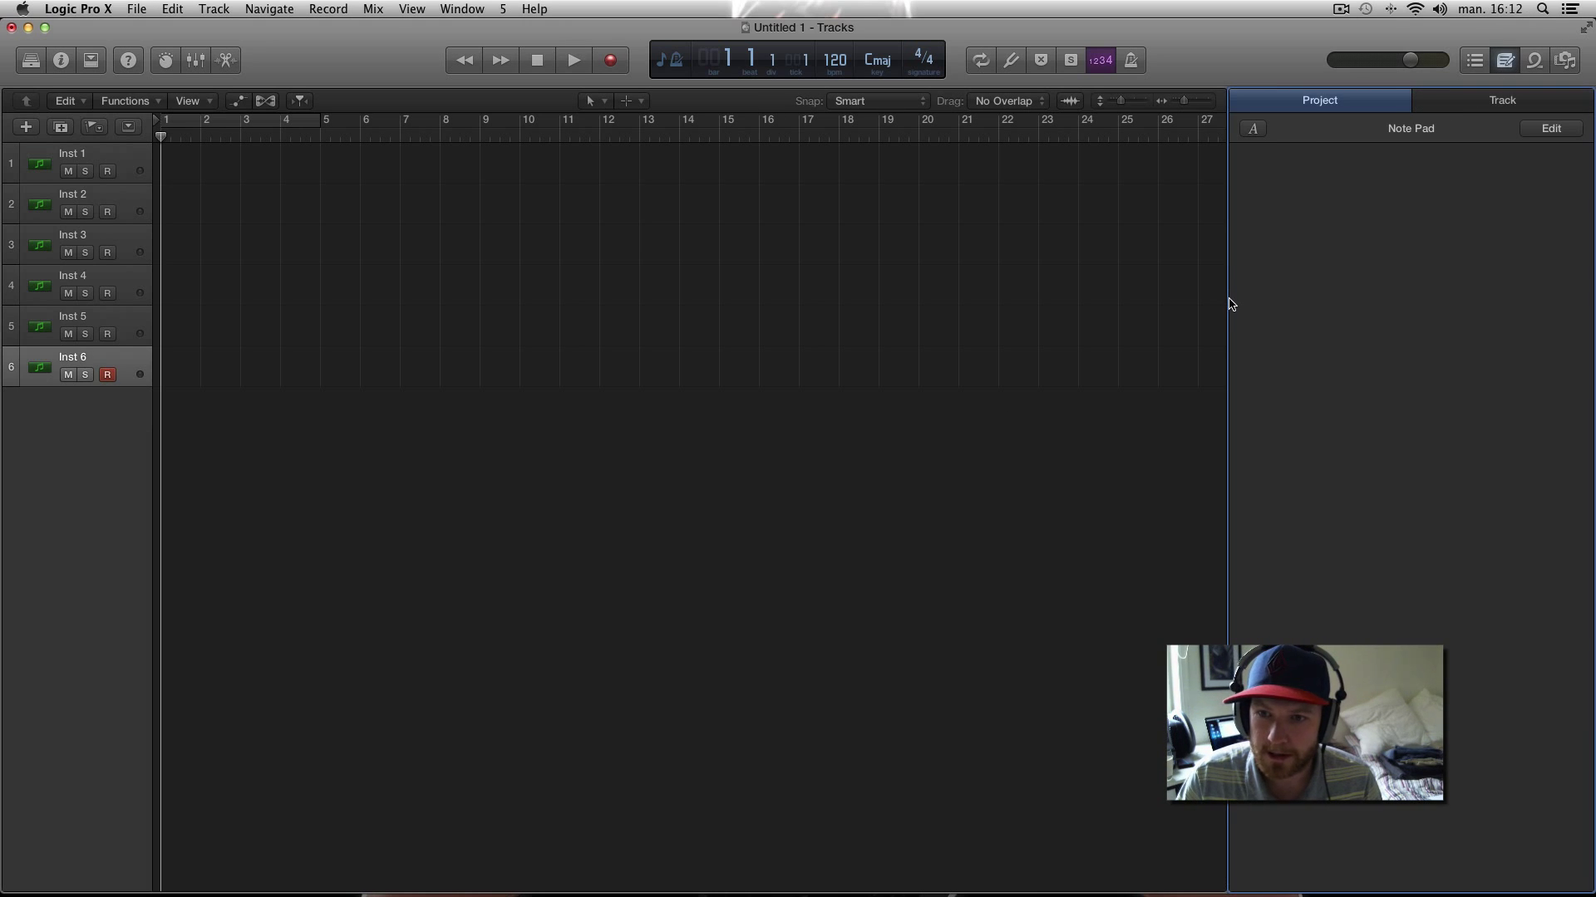
left_click_drag(1224, 300, 1013, 302)
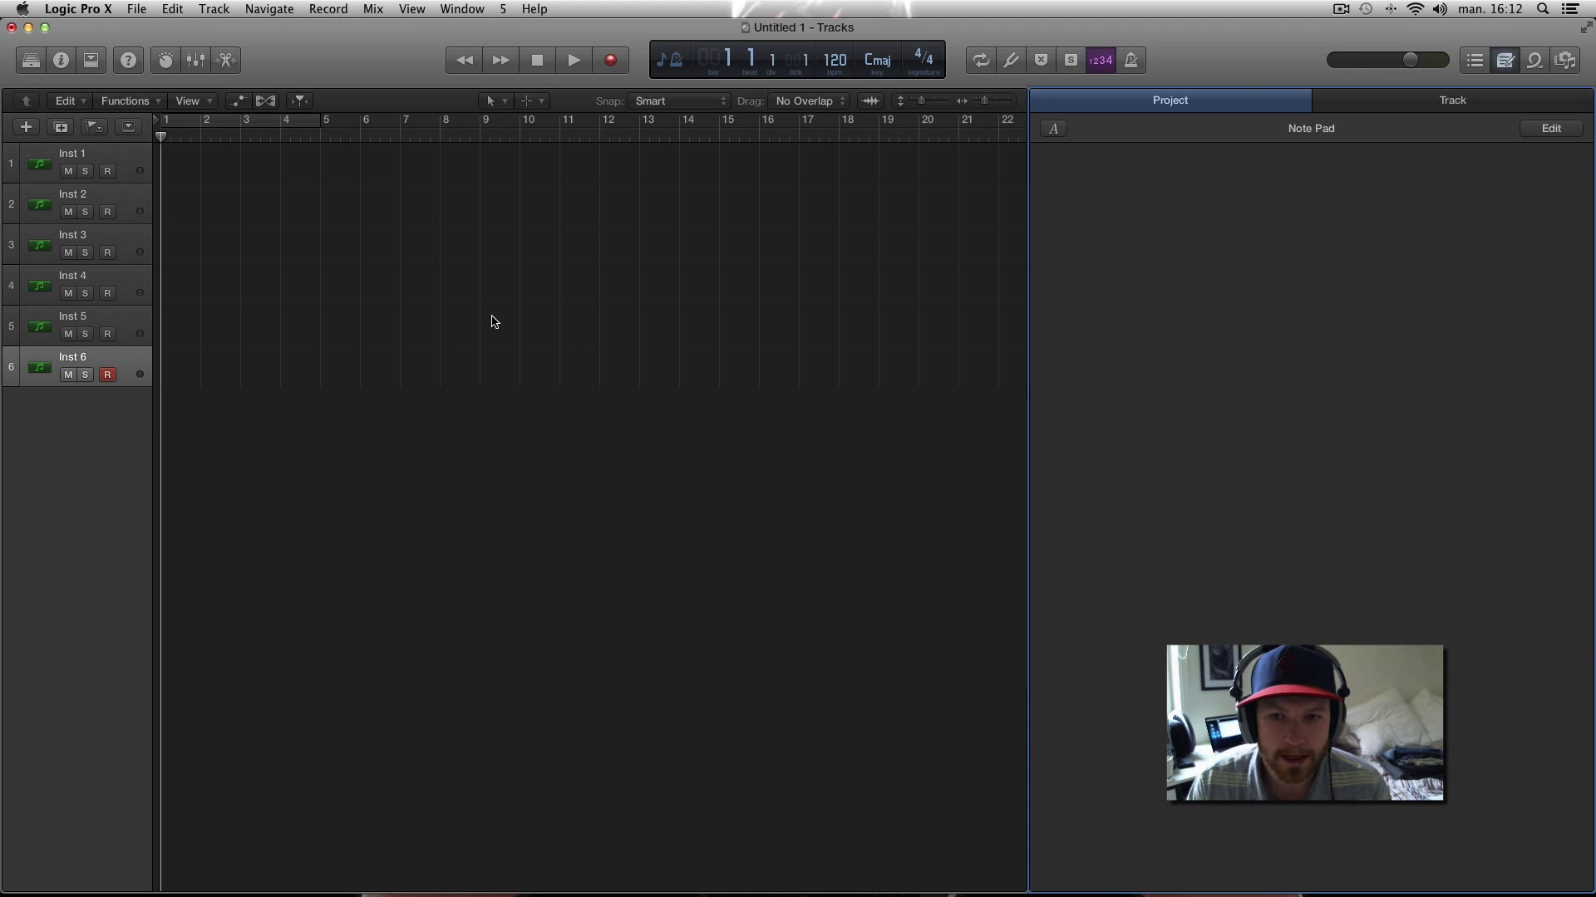
Write 'Beef up the kick' and 'Lyrics' on separate lines in the Note Pad
left_click(1077, 176)
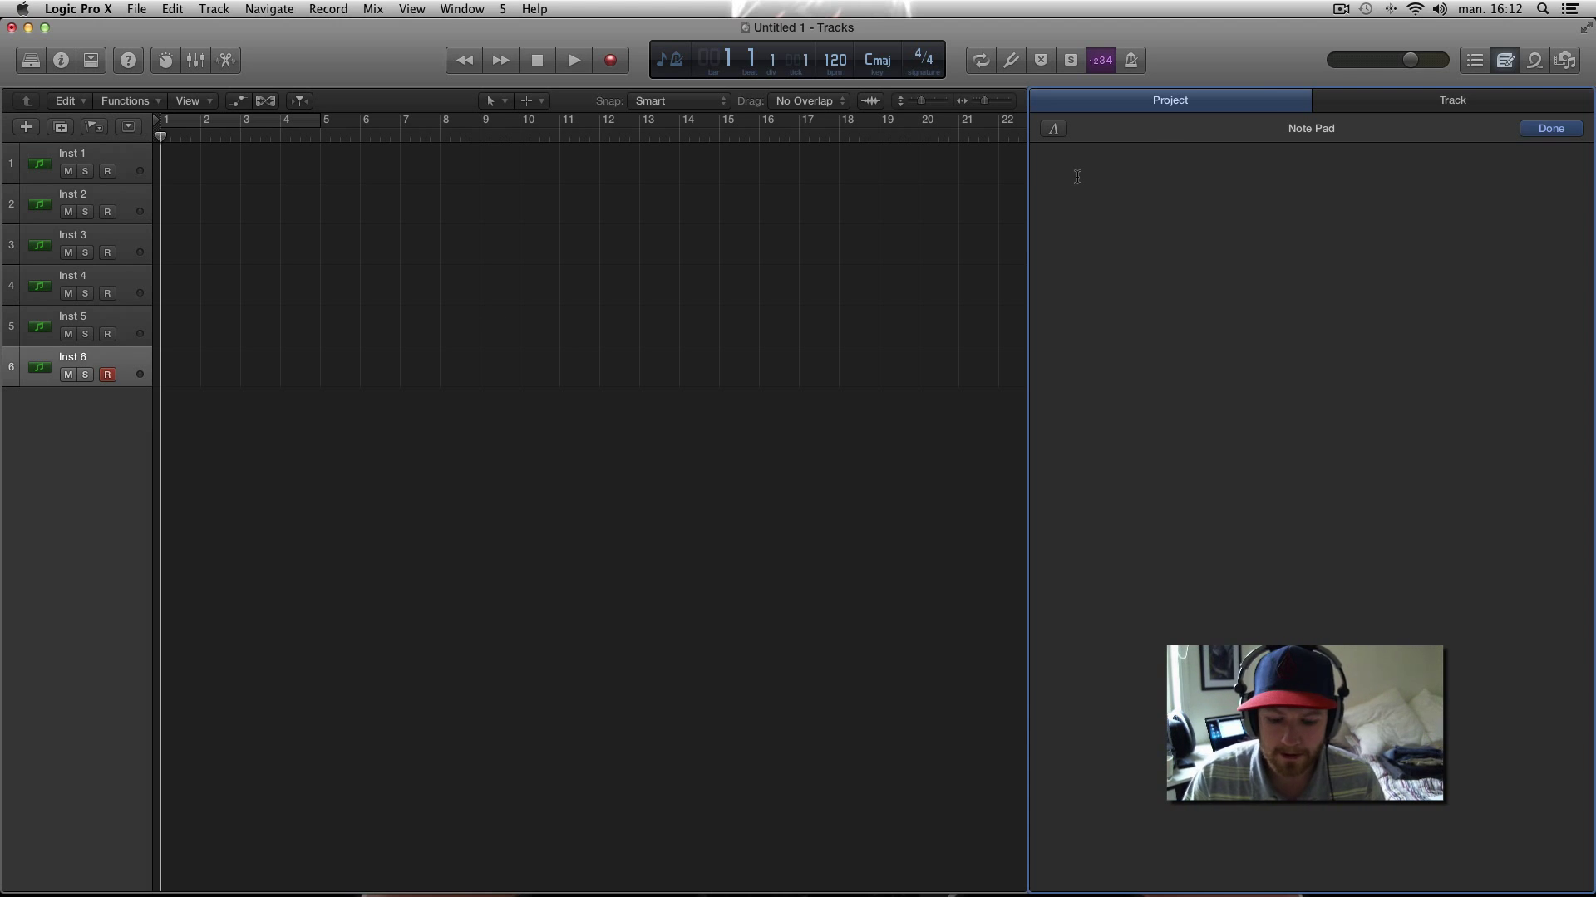
type("B")
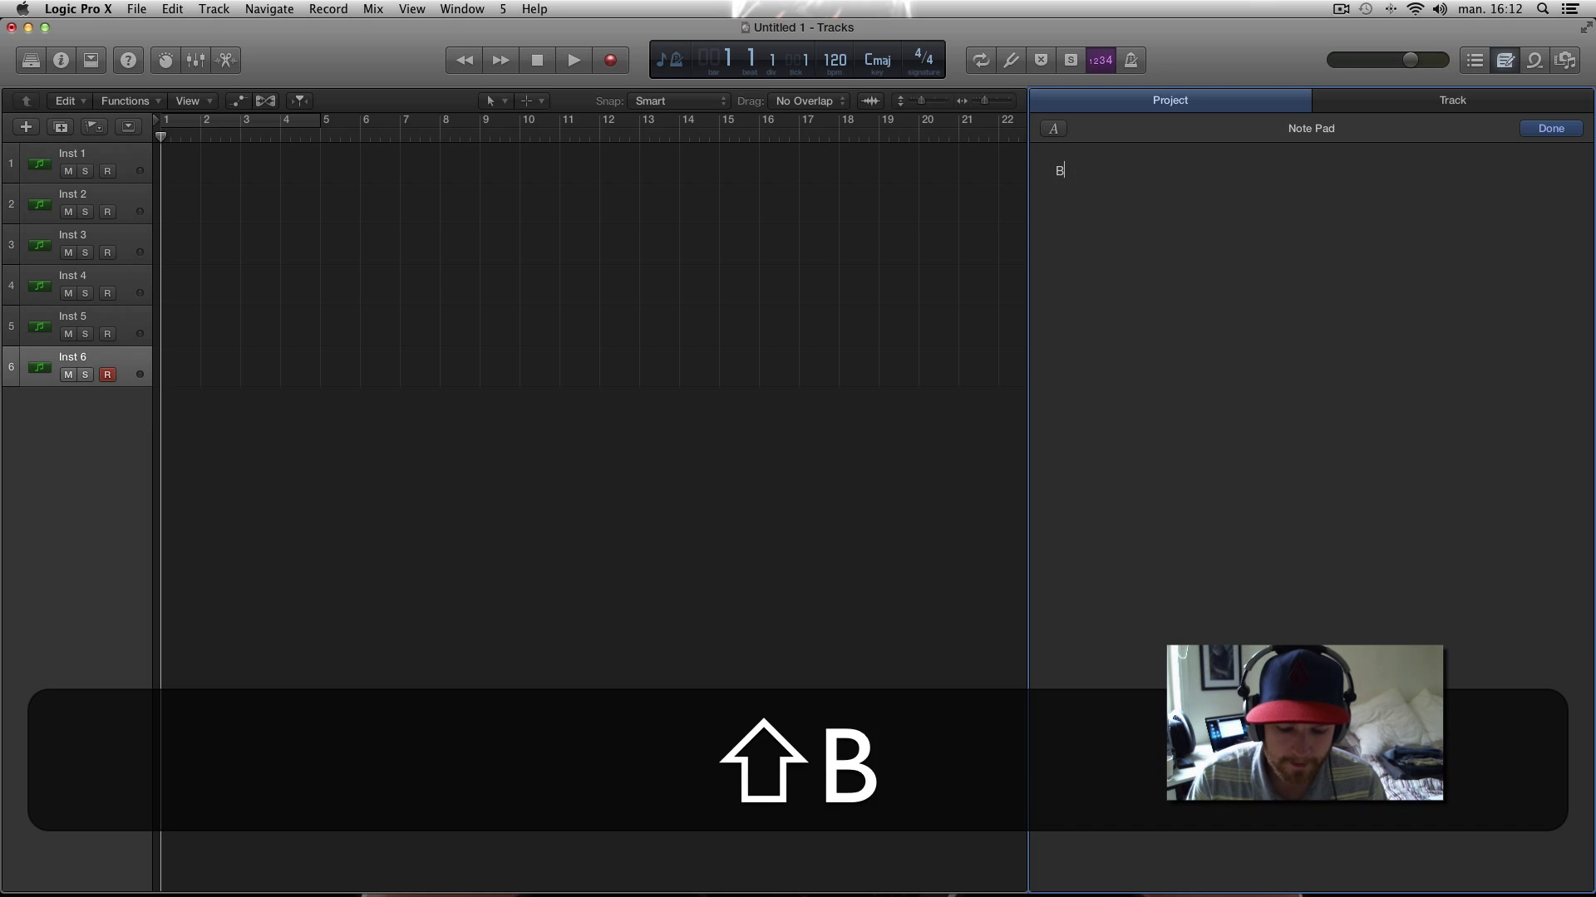
type("eef up ")
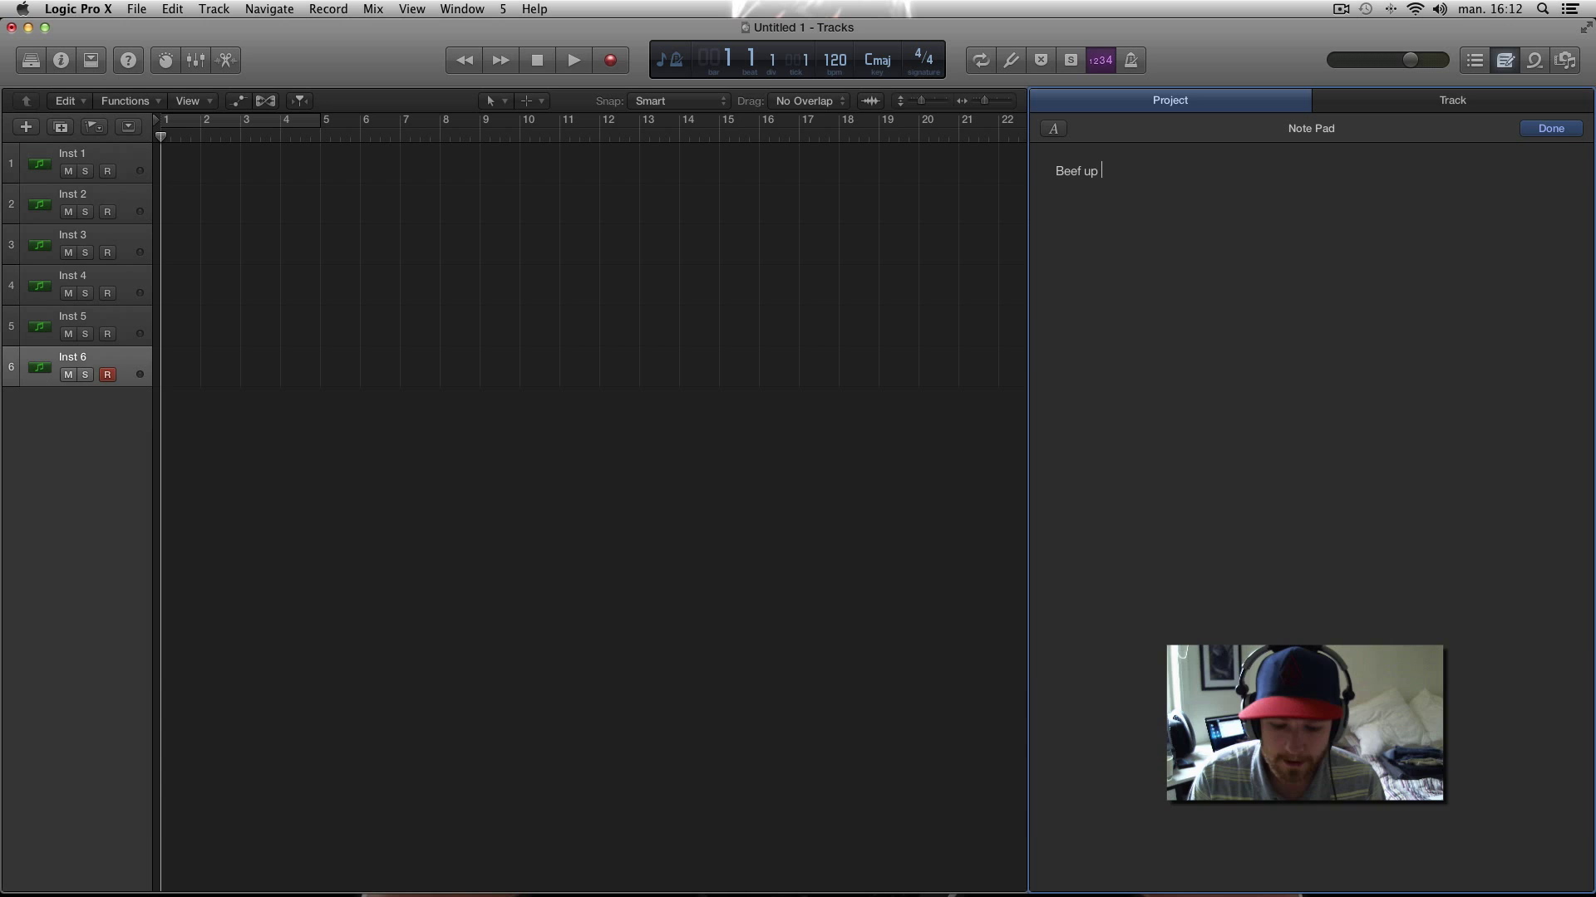
type("the kick")
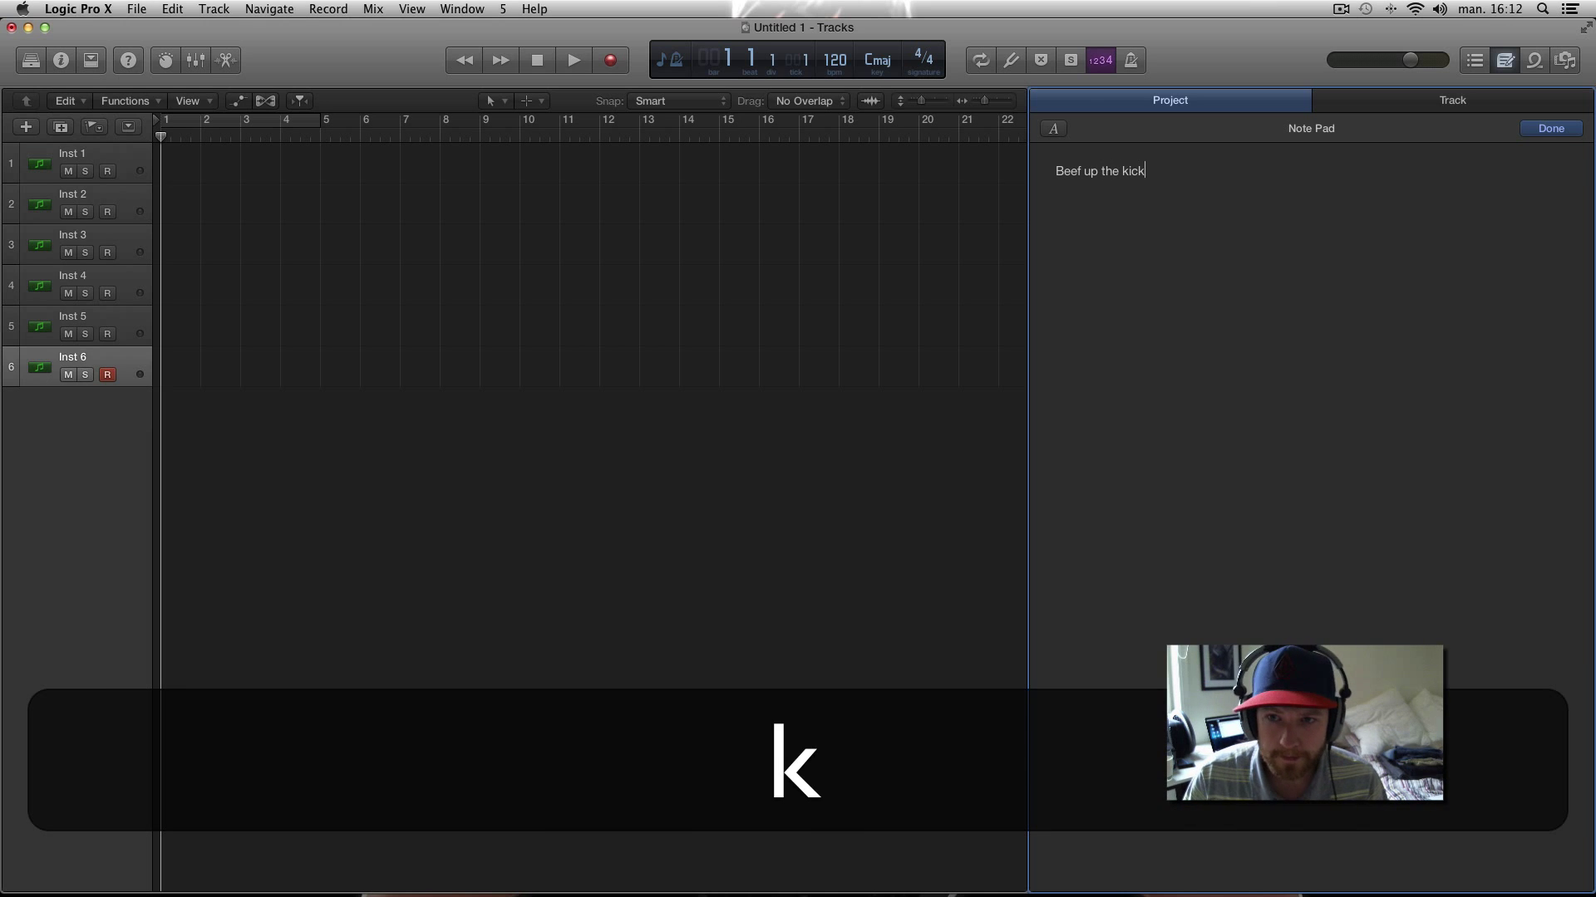
key("Return")
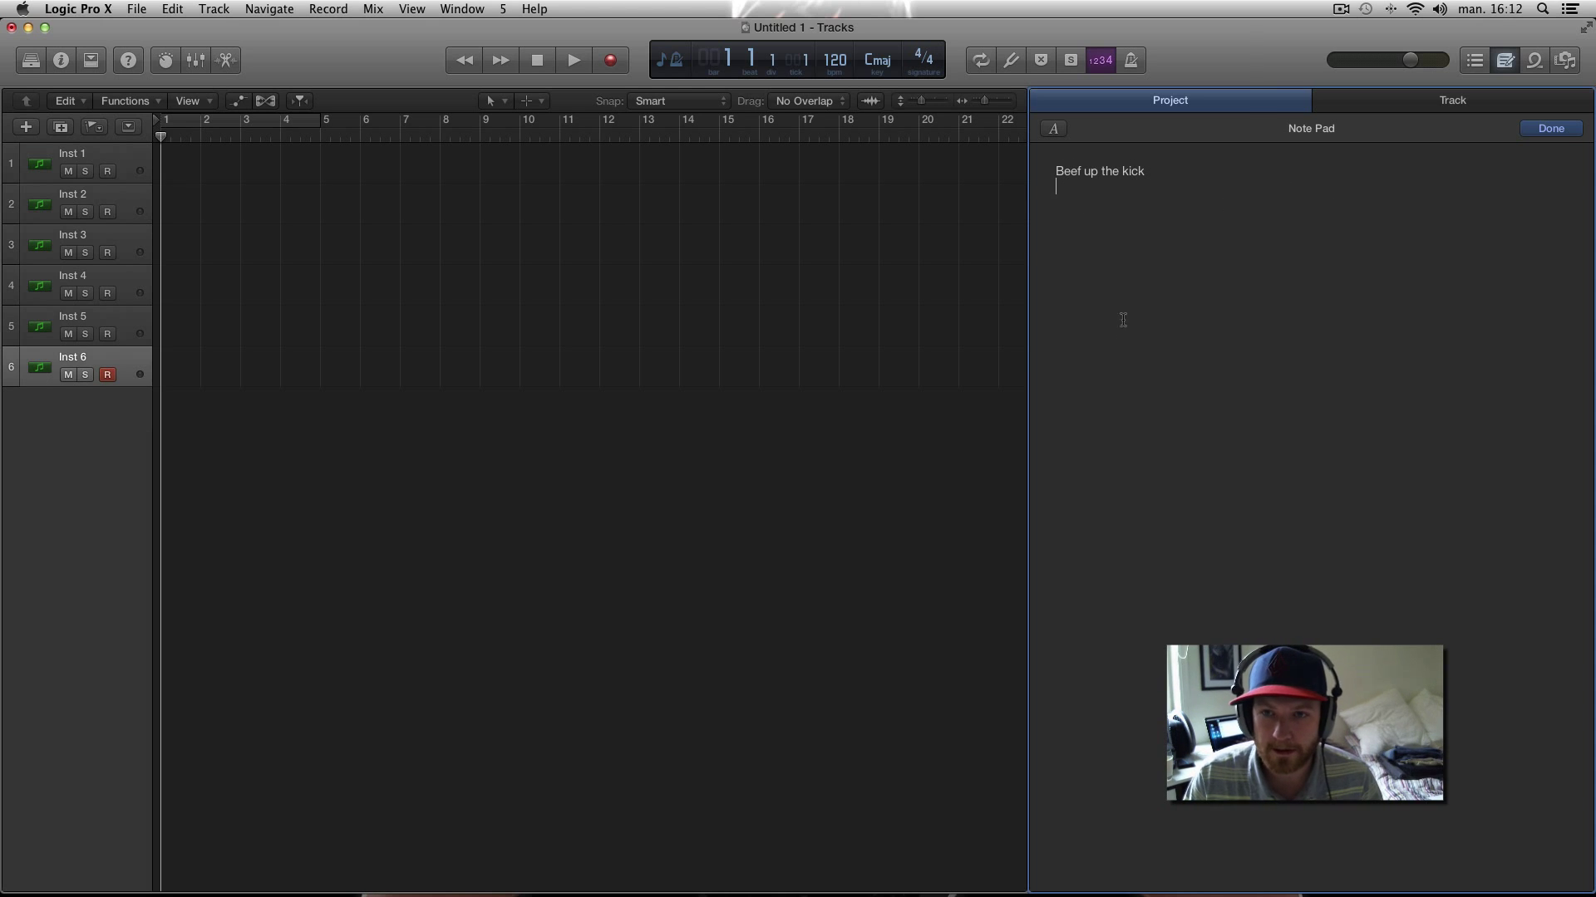
key("Return")
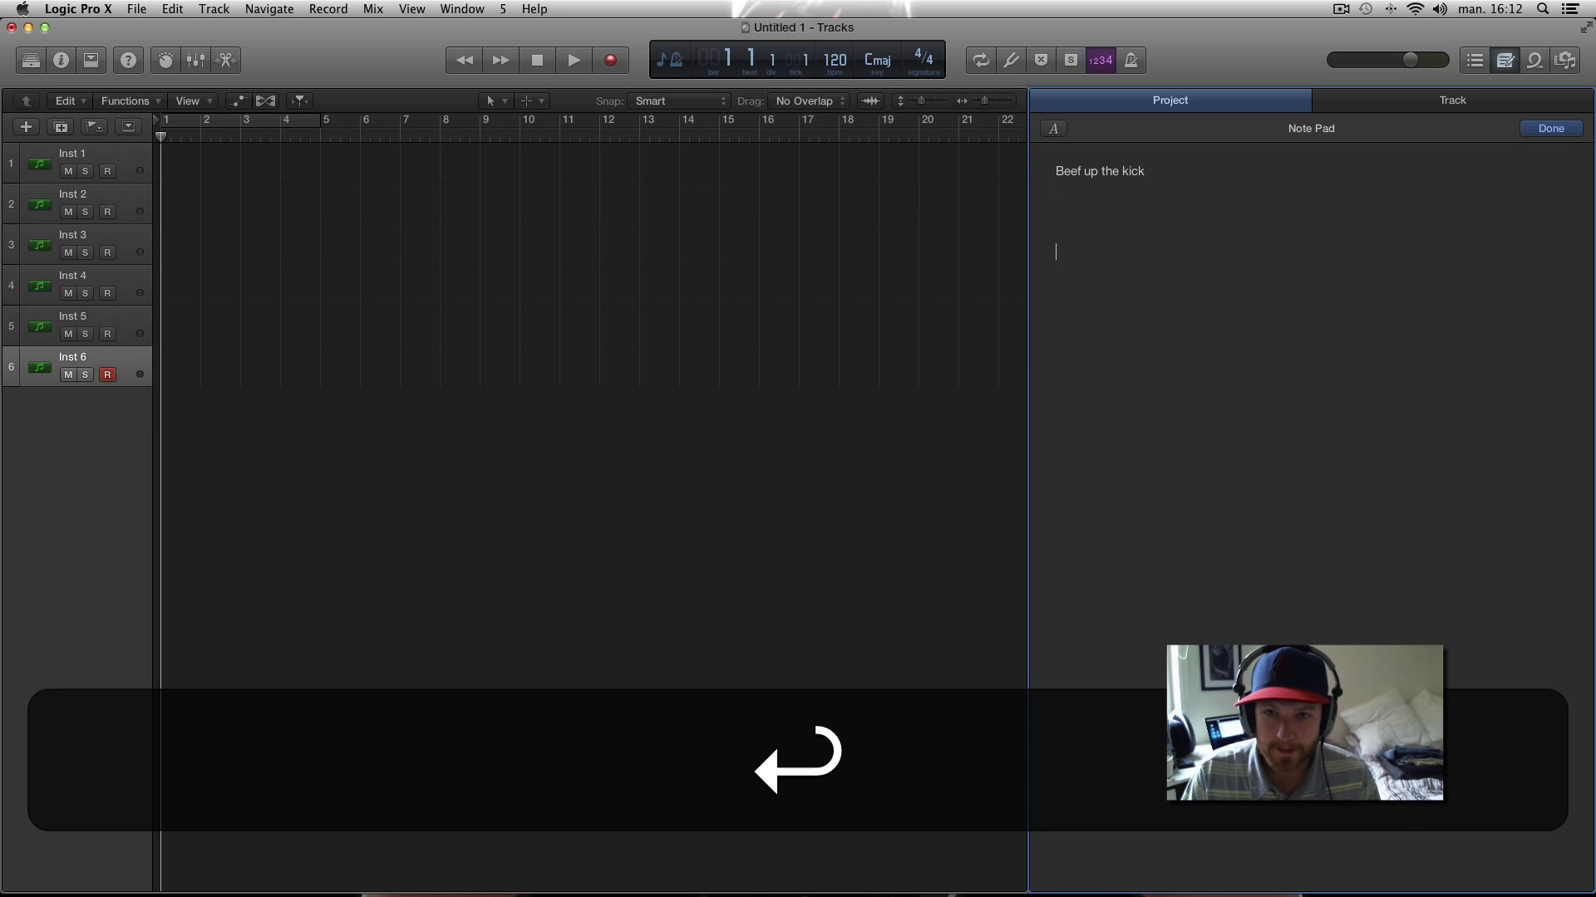
type("Lyrics")
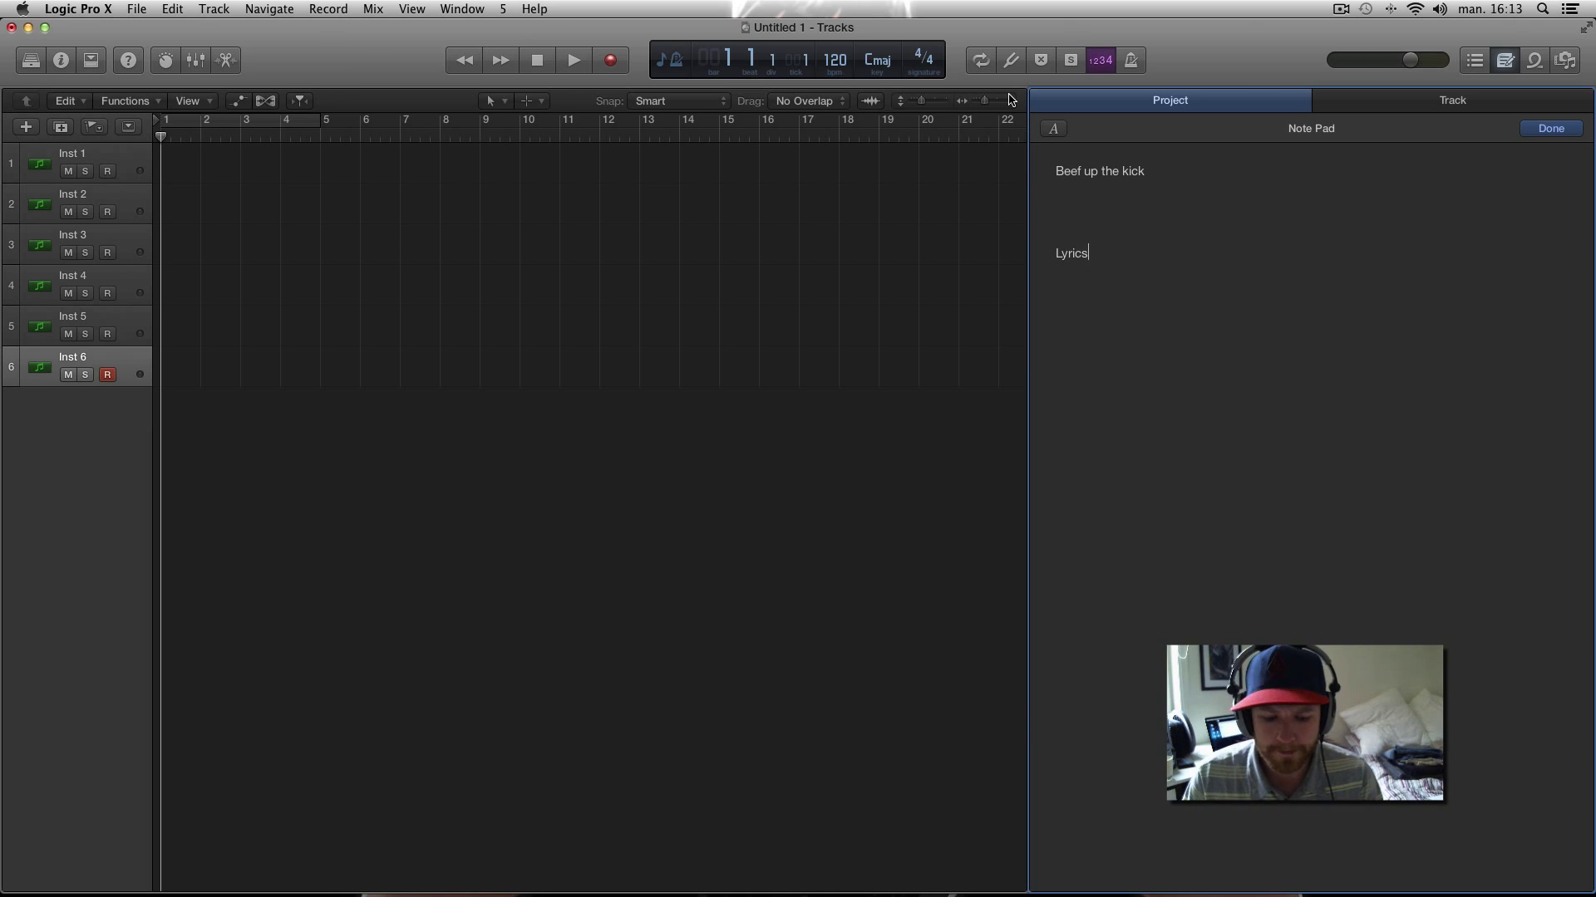
type("6")
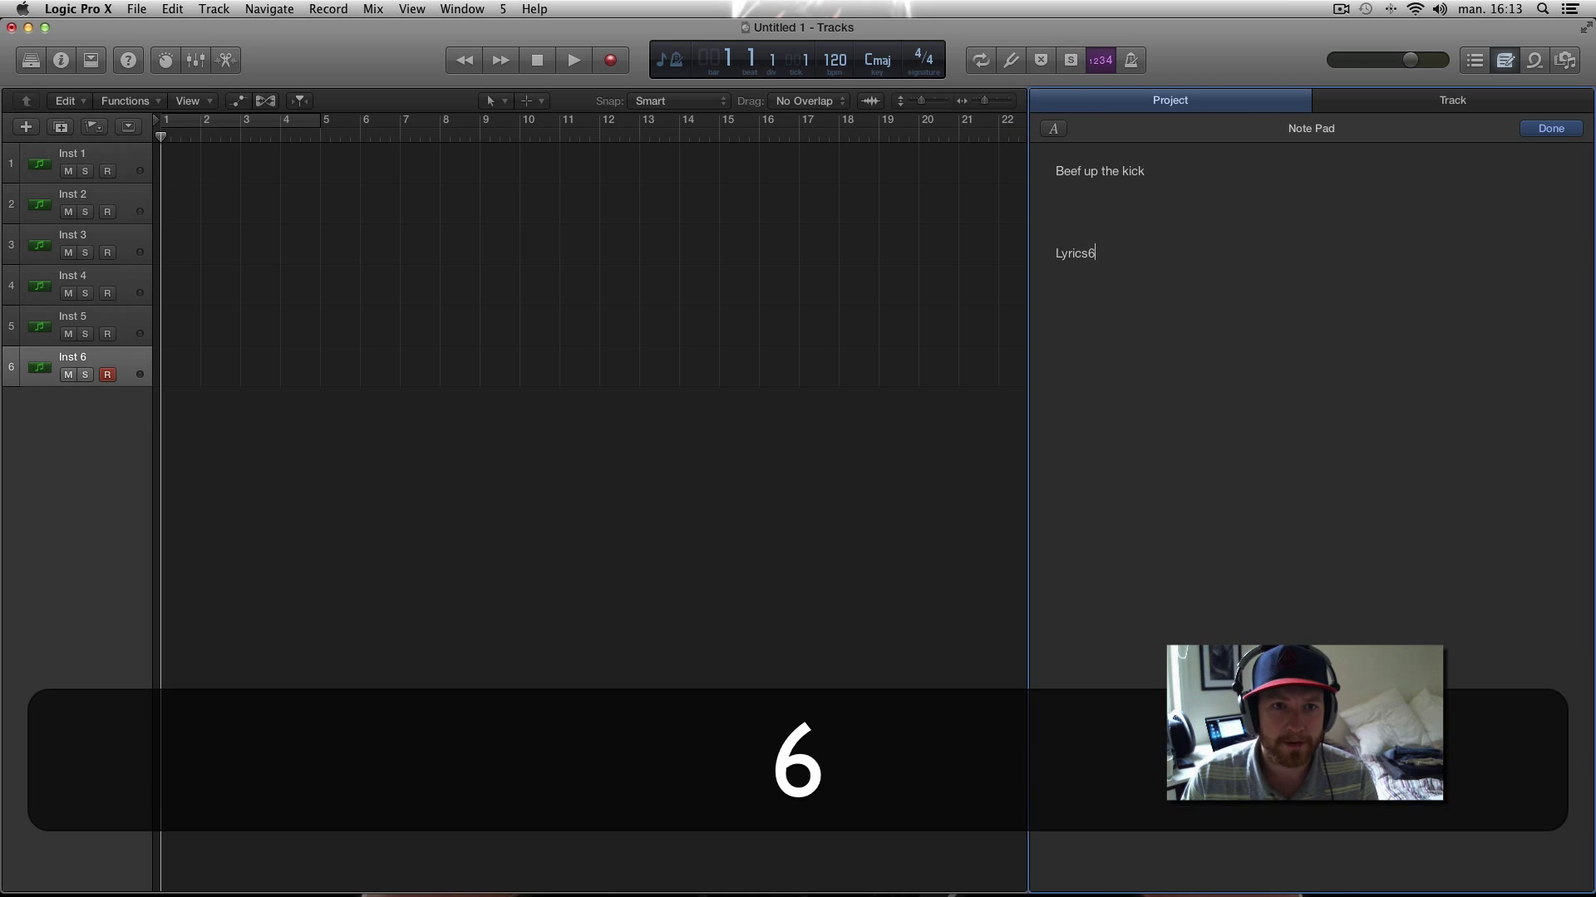
key("BackSpace")
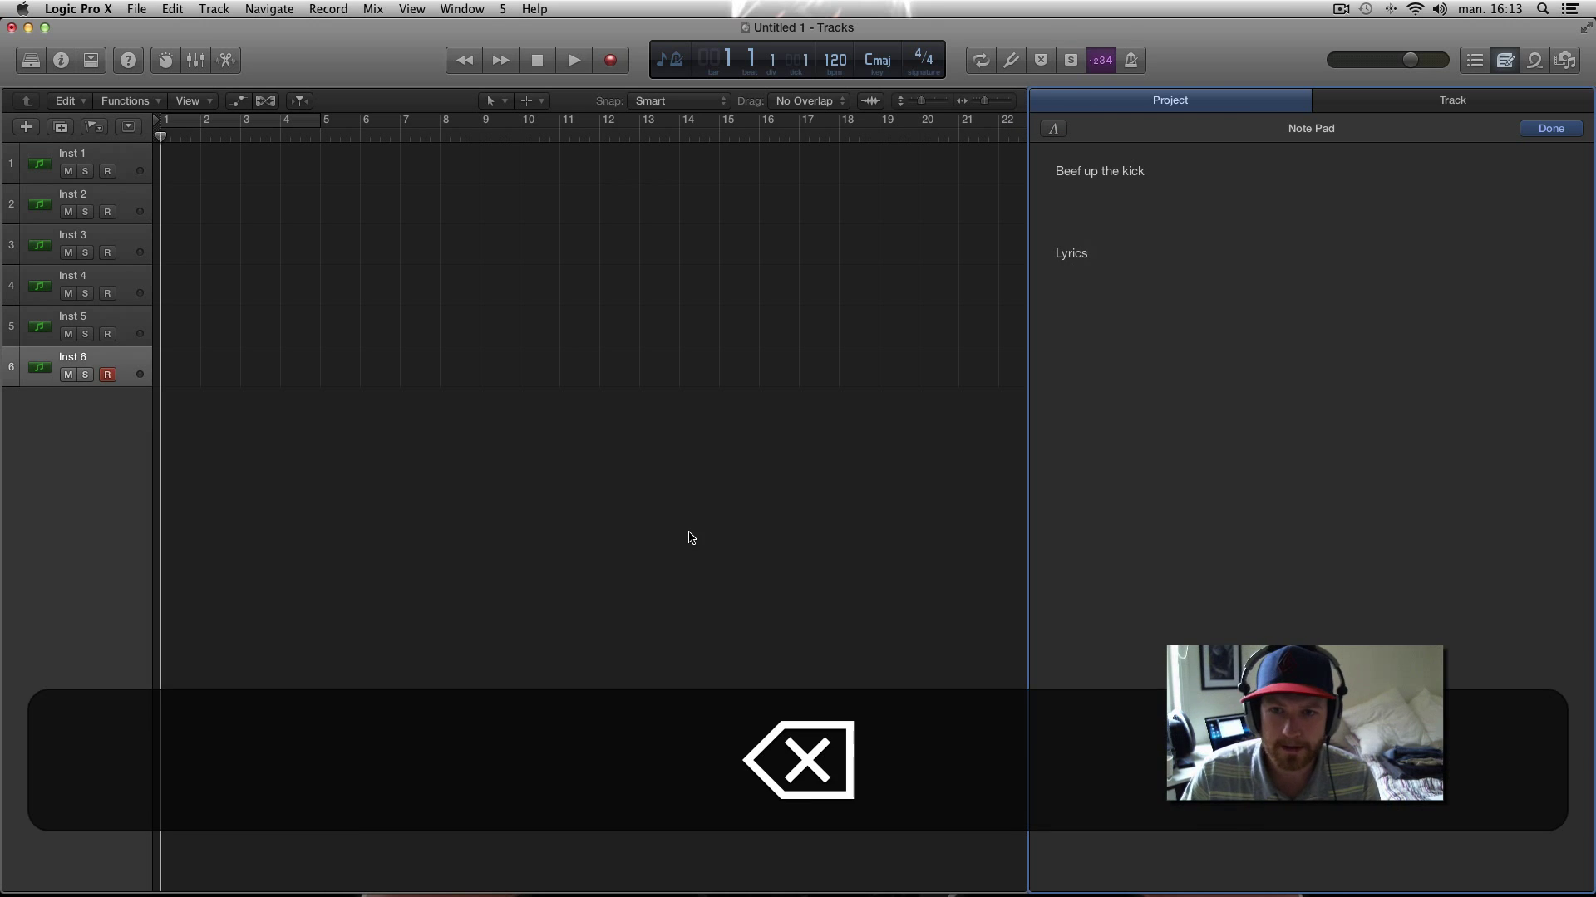
left_click(689, 536)
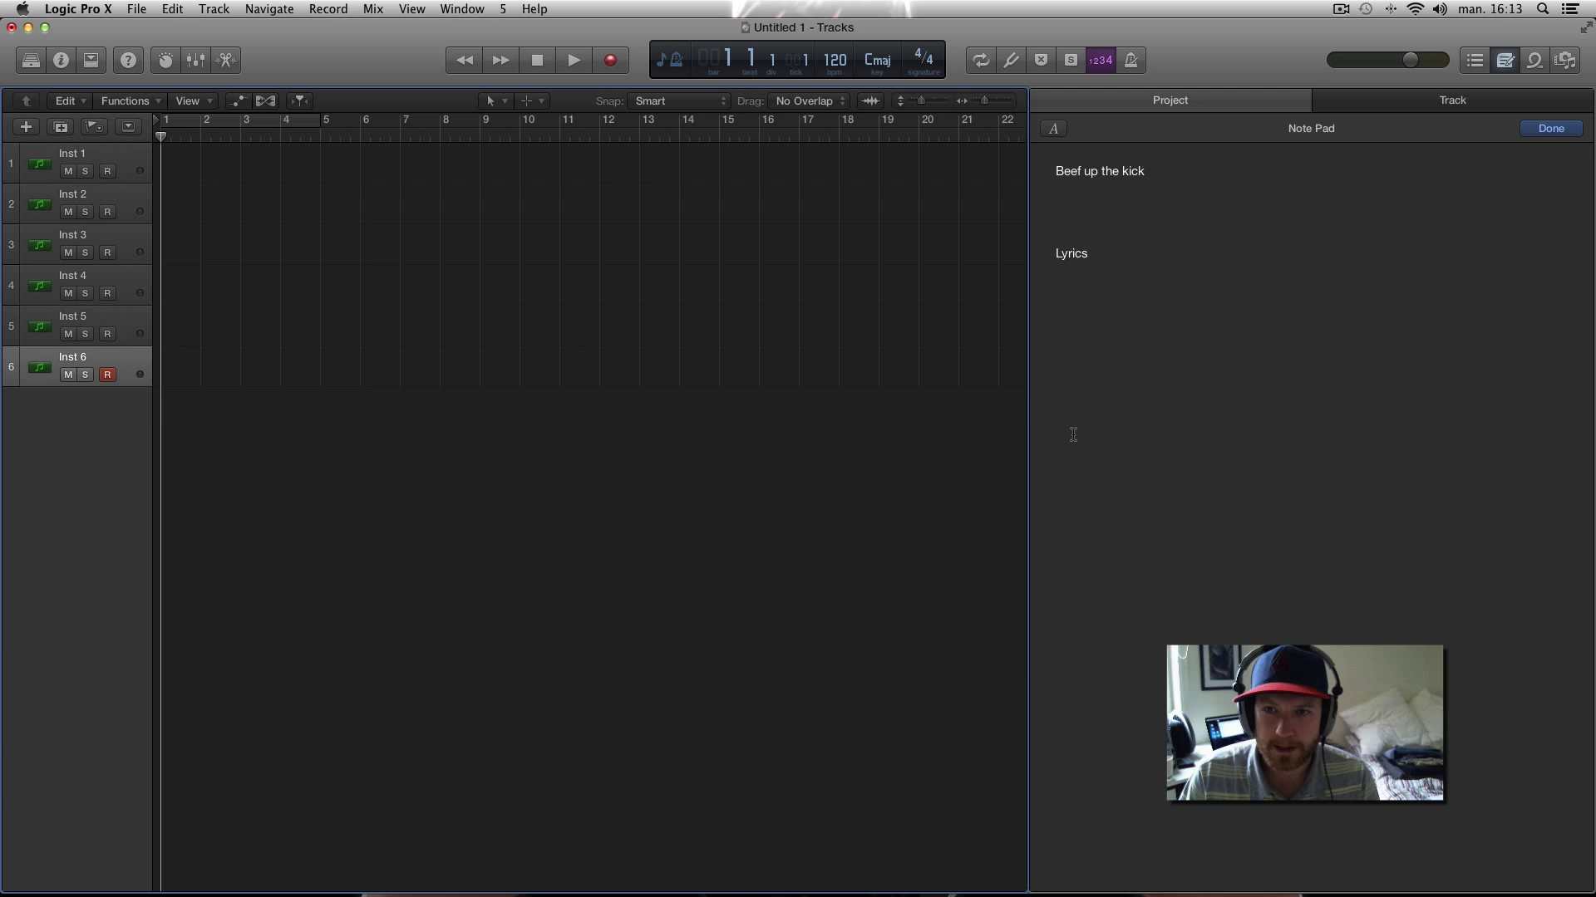
left_click(1185, 405)
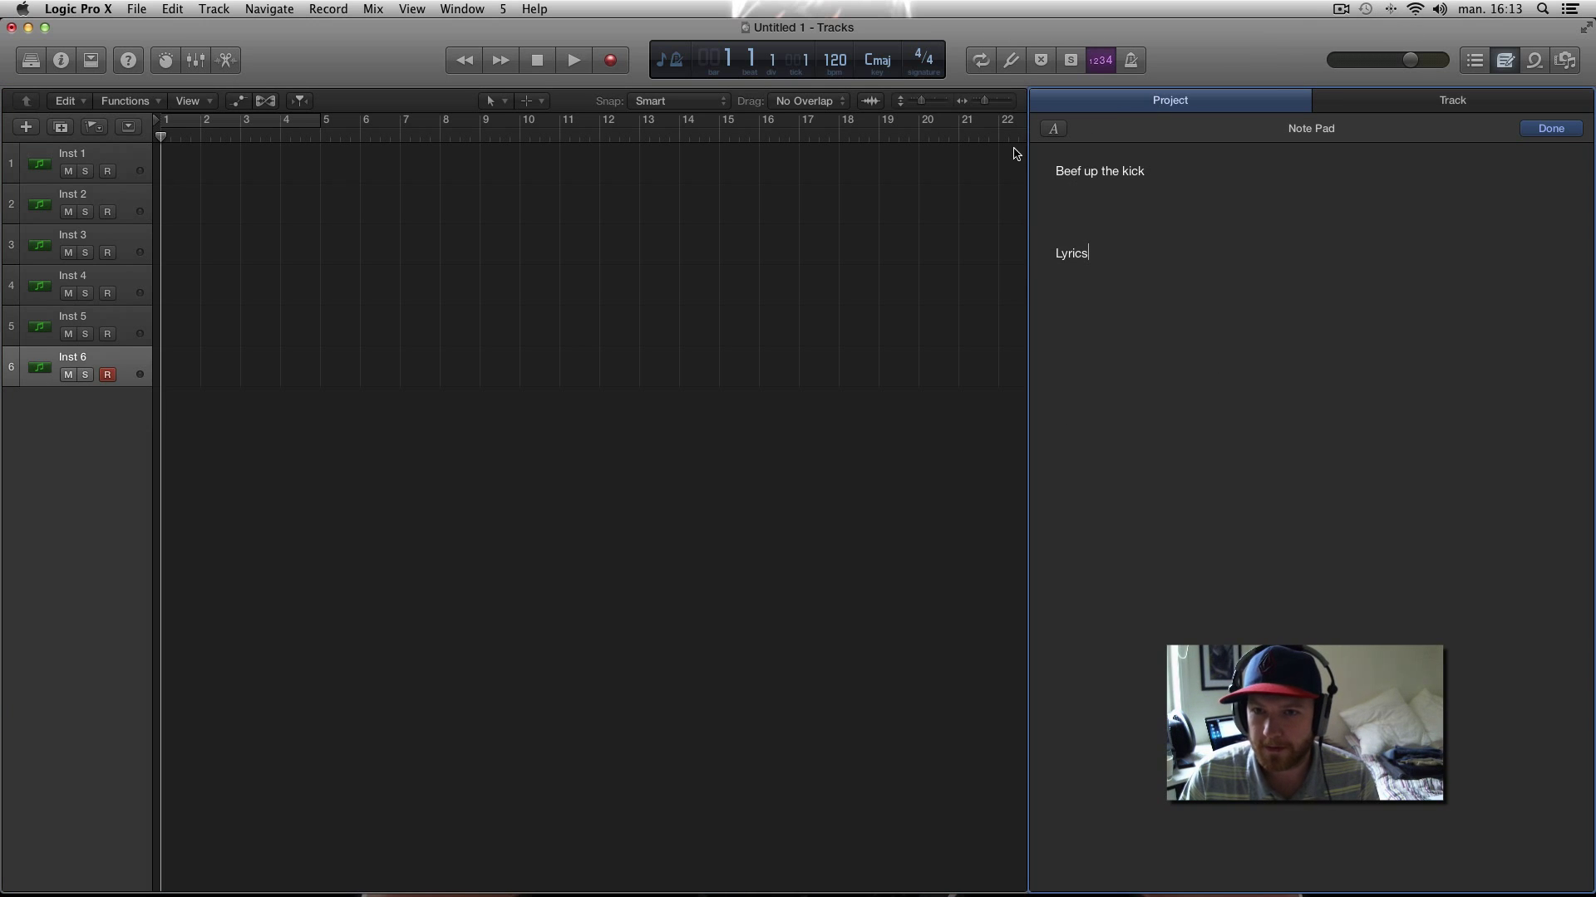
left_click(545, 541)
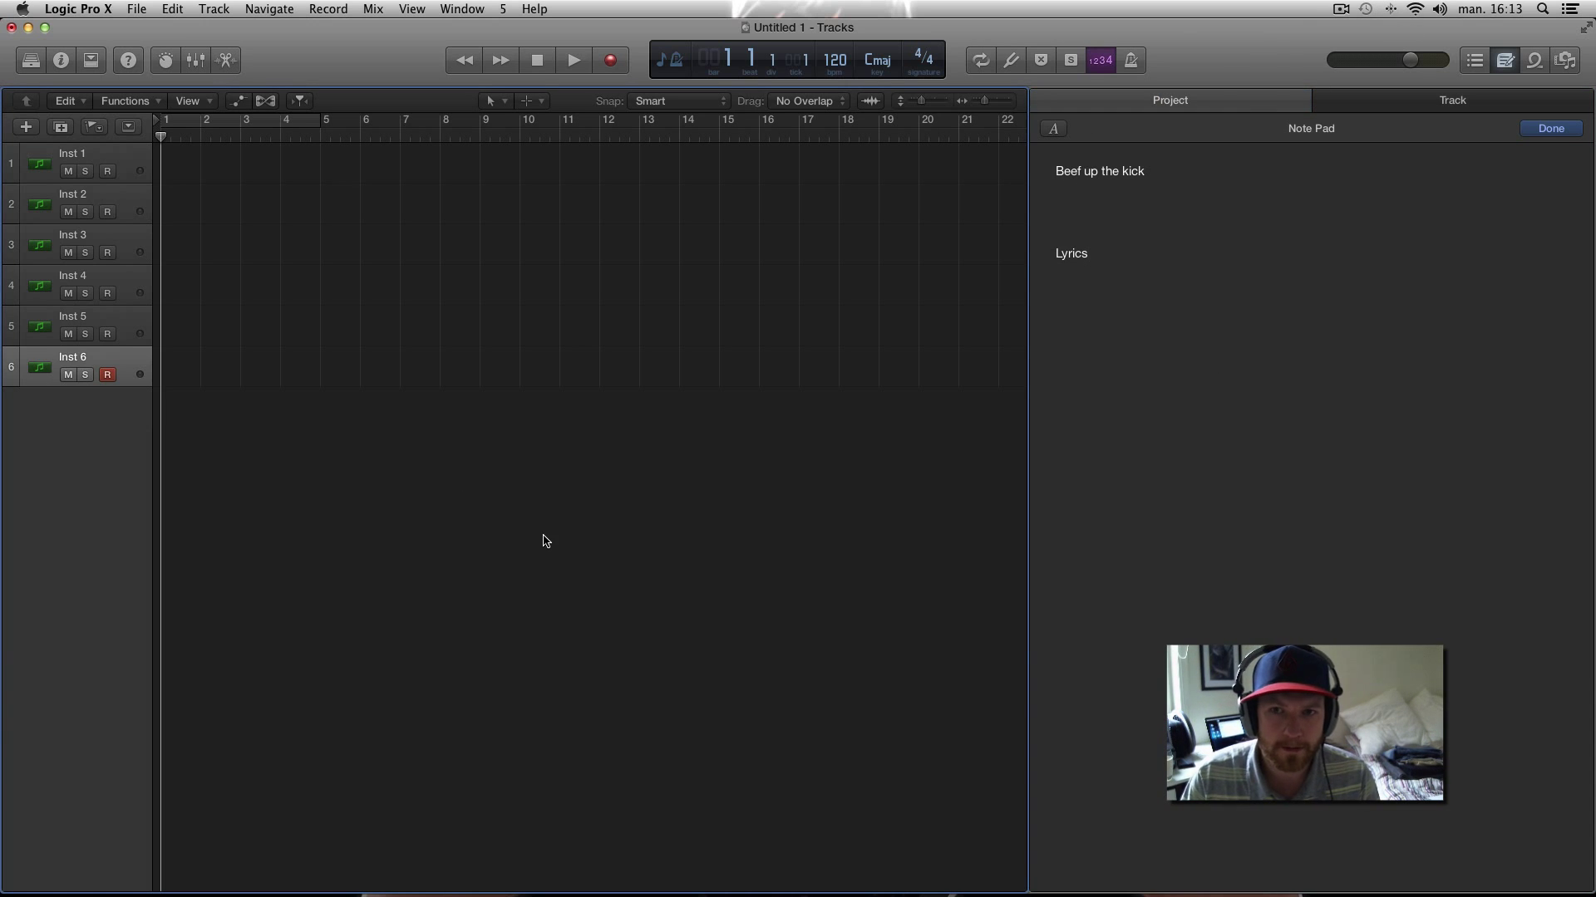
On screen set 6, open the Mixer in its own window and close the tracks window
key("ctrl+Right")
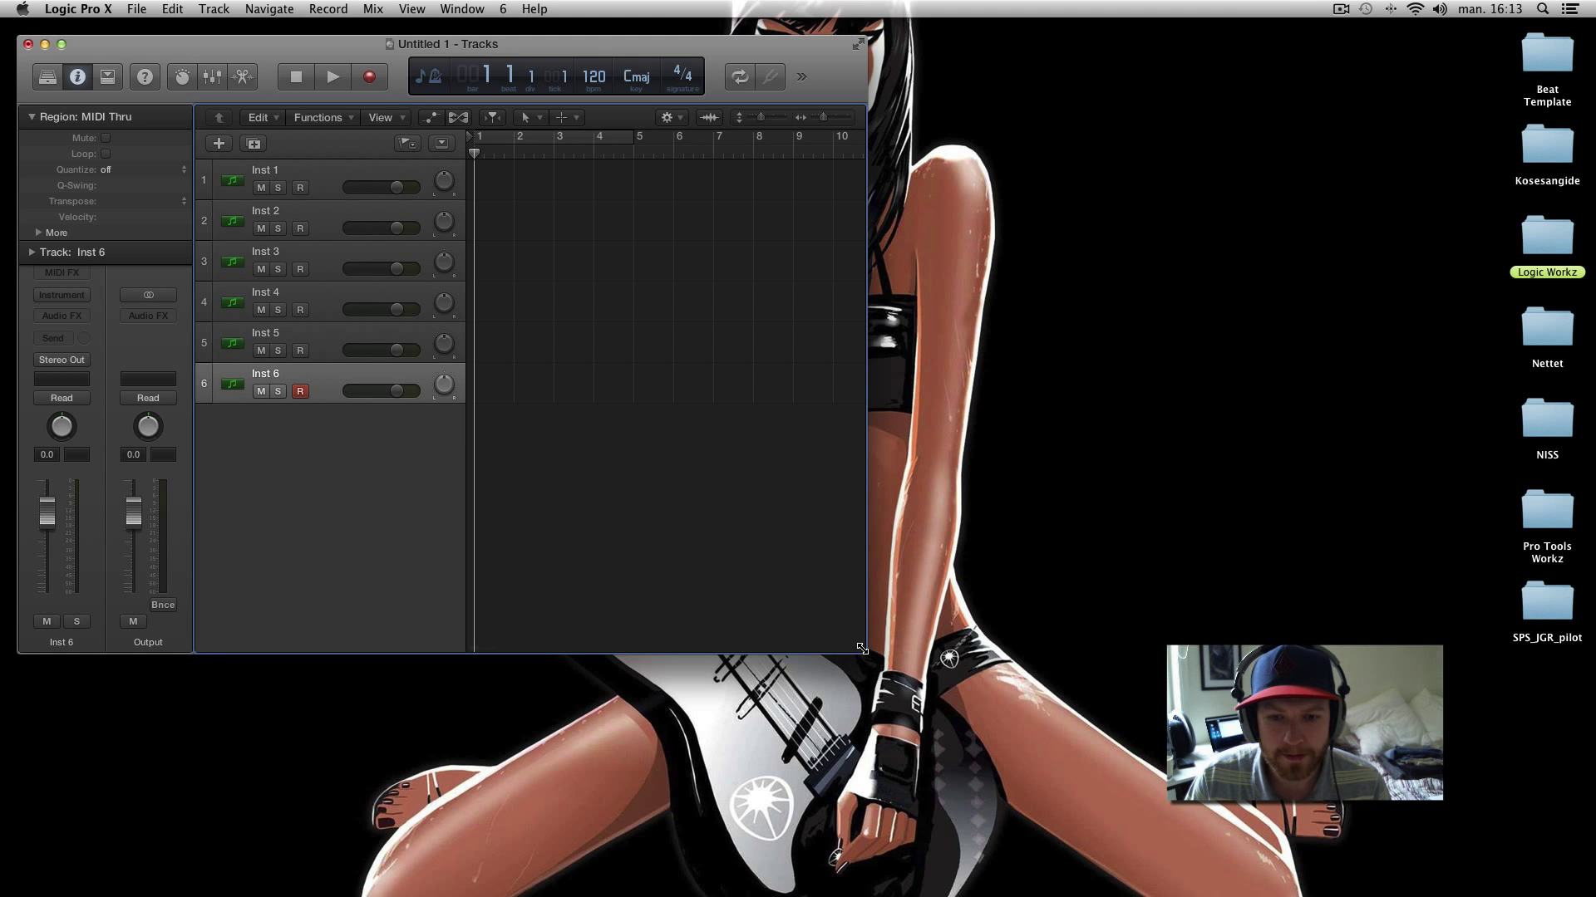
left_click(64, 44)
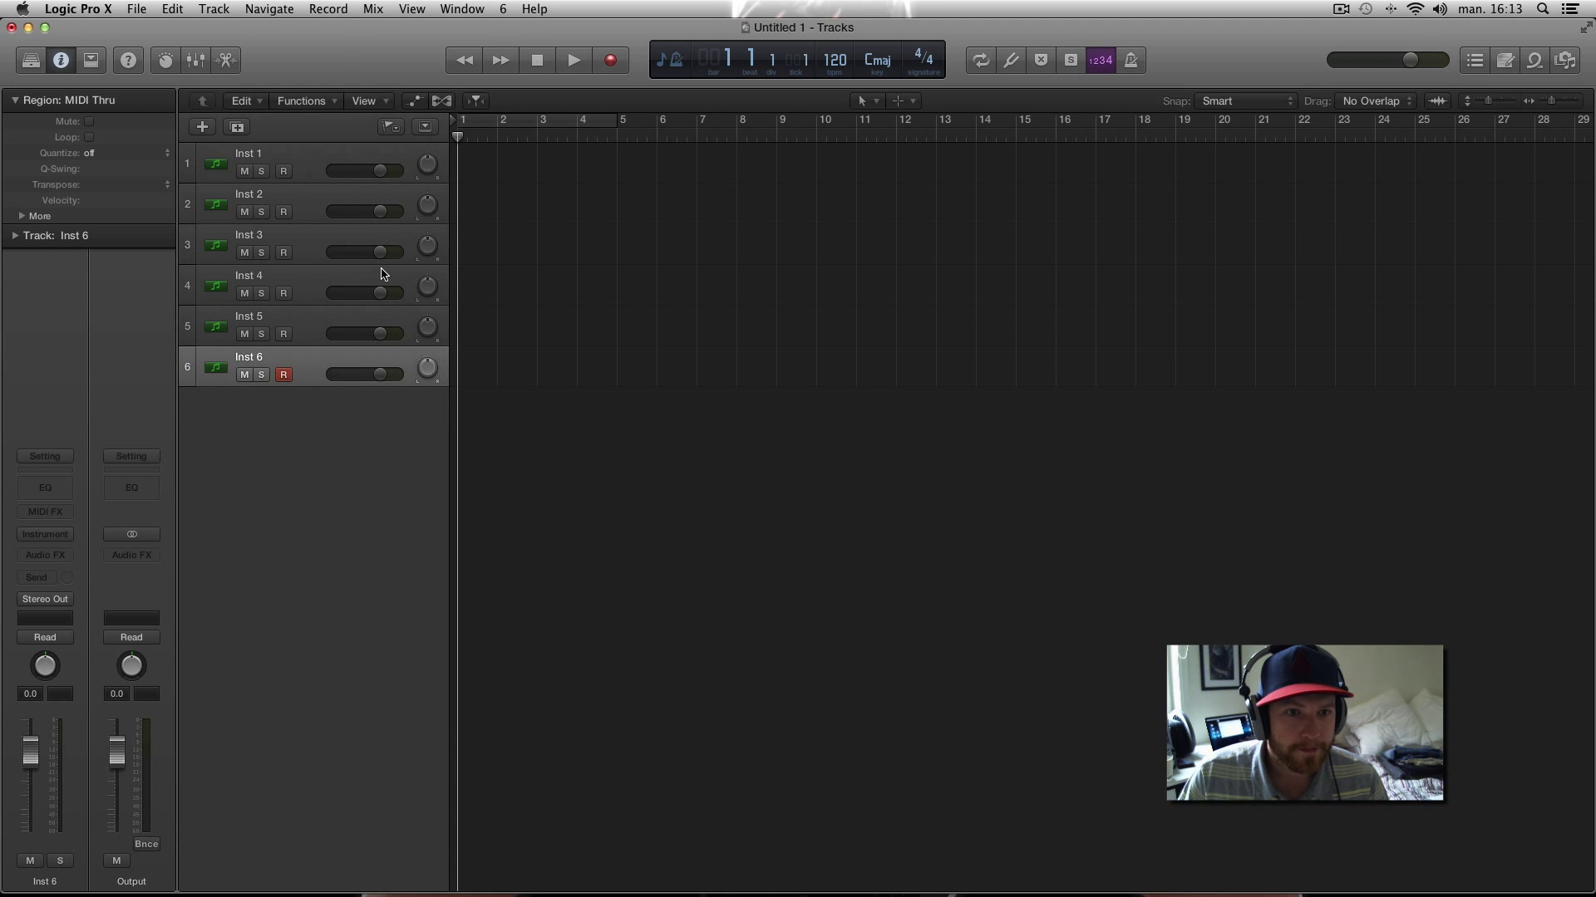
key("super")
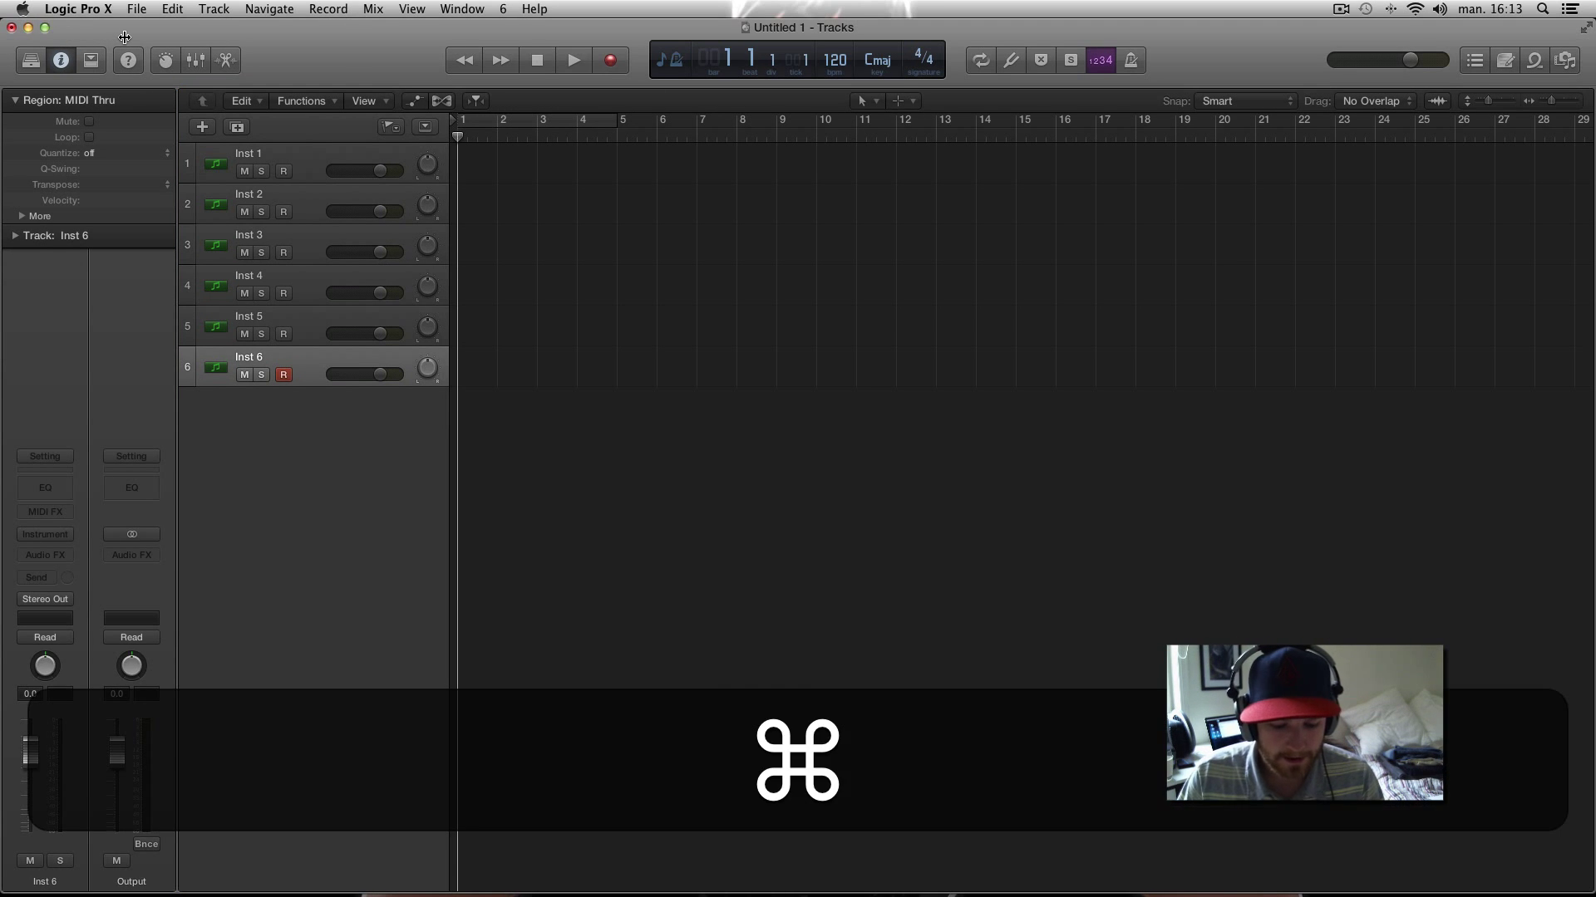
key("super+2")
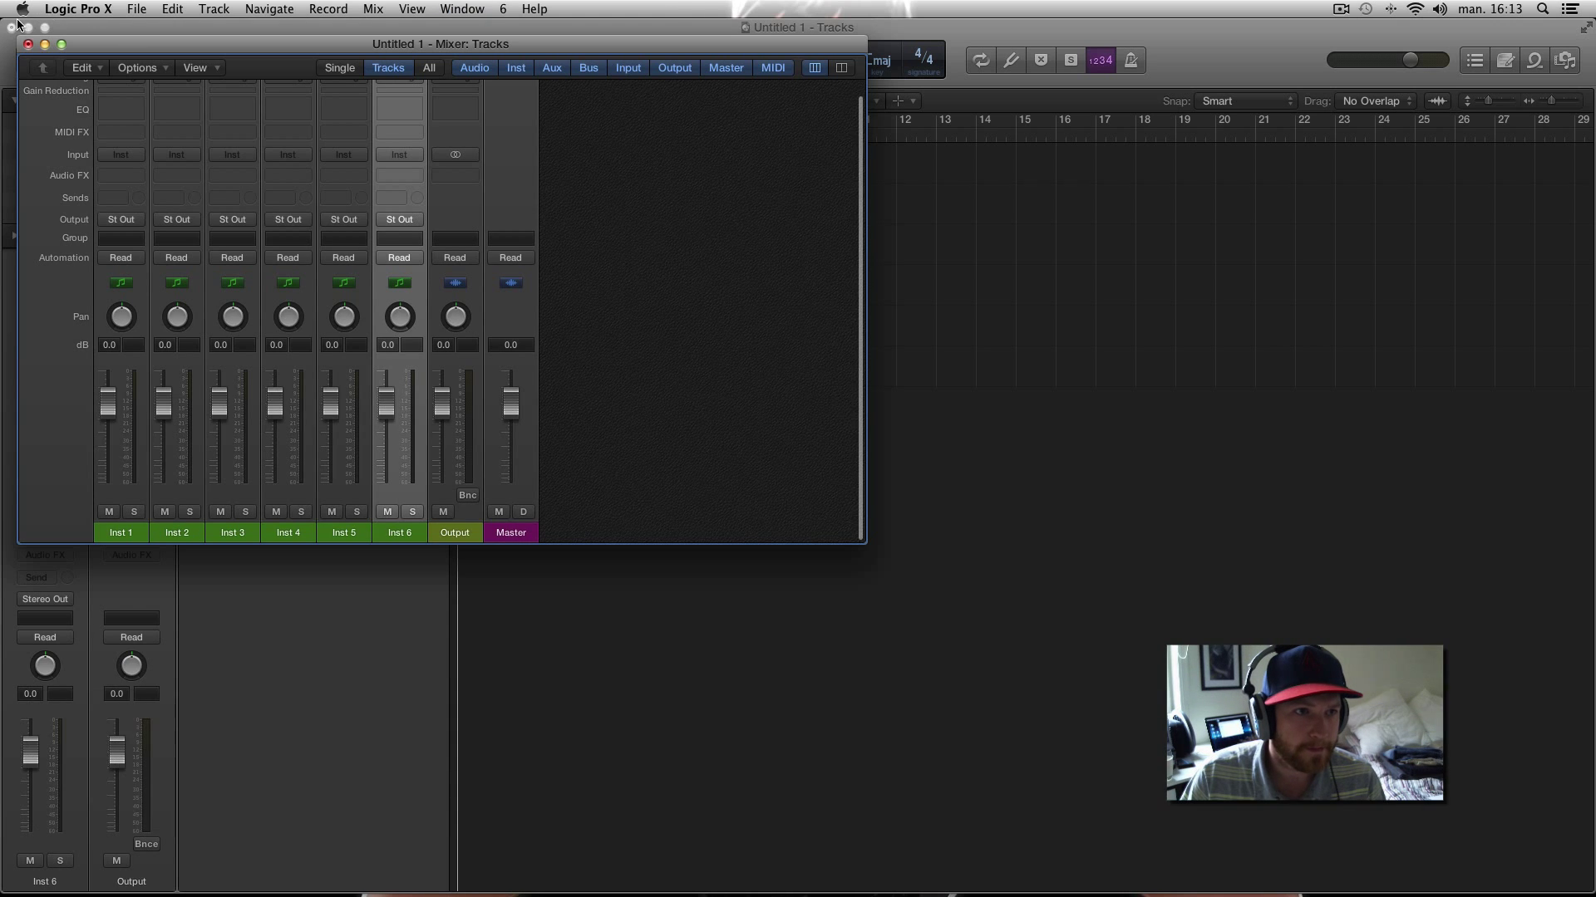
left_click(12, 29)
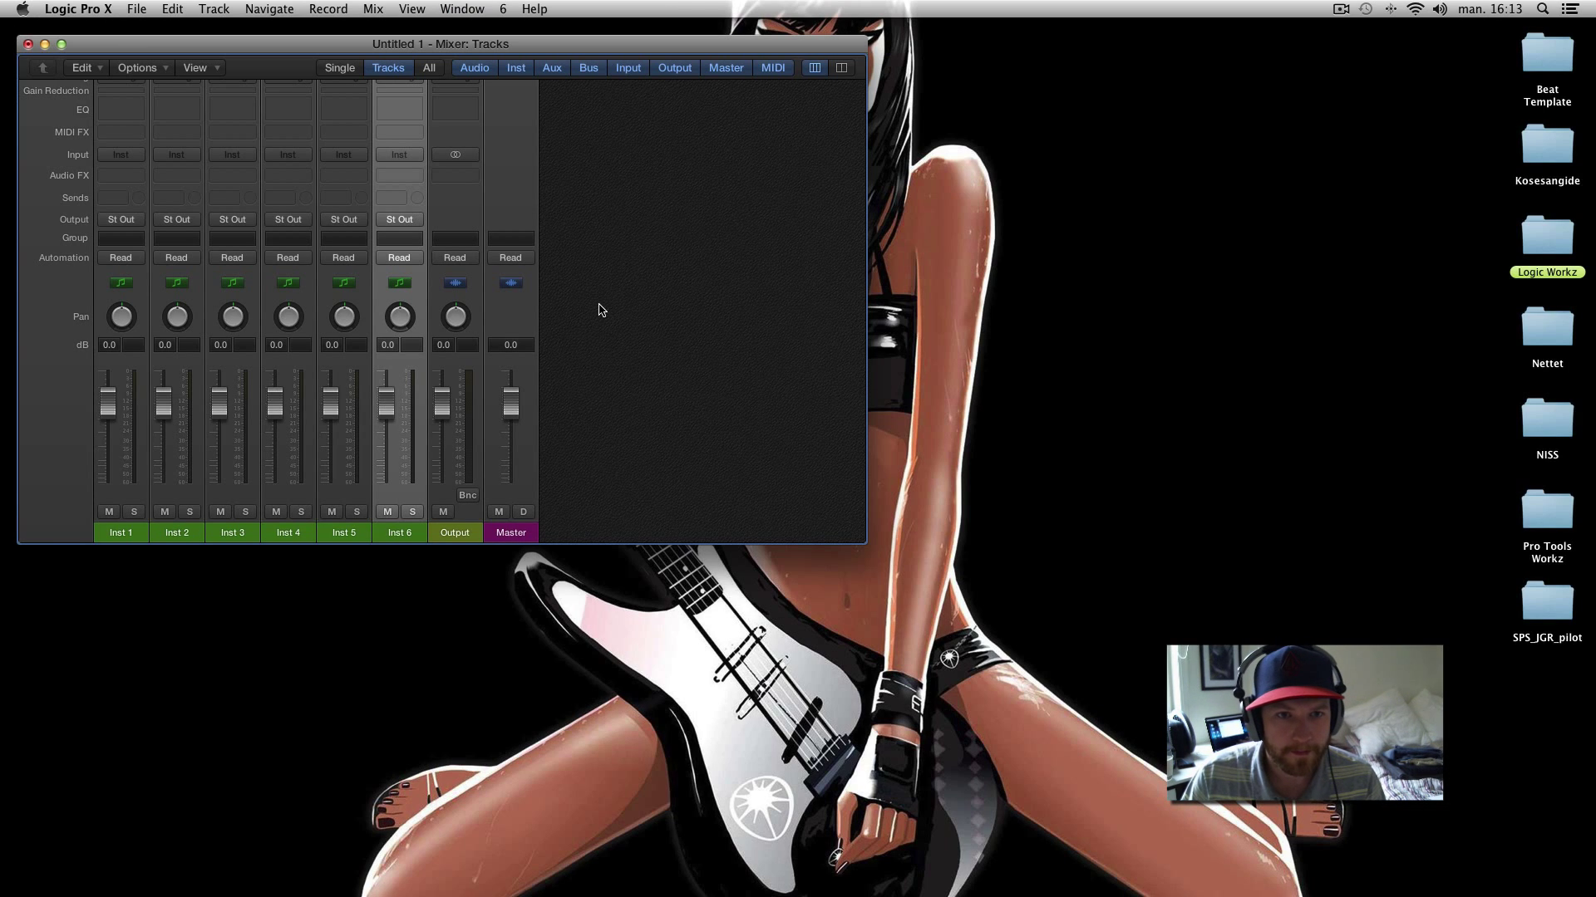
Shrink the mixer window to minimum height and widen it to the full screen width
scroll(598, 306, "up", 2)
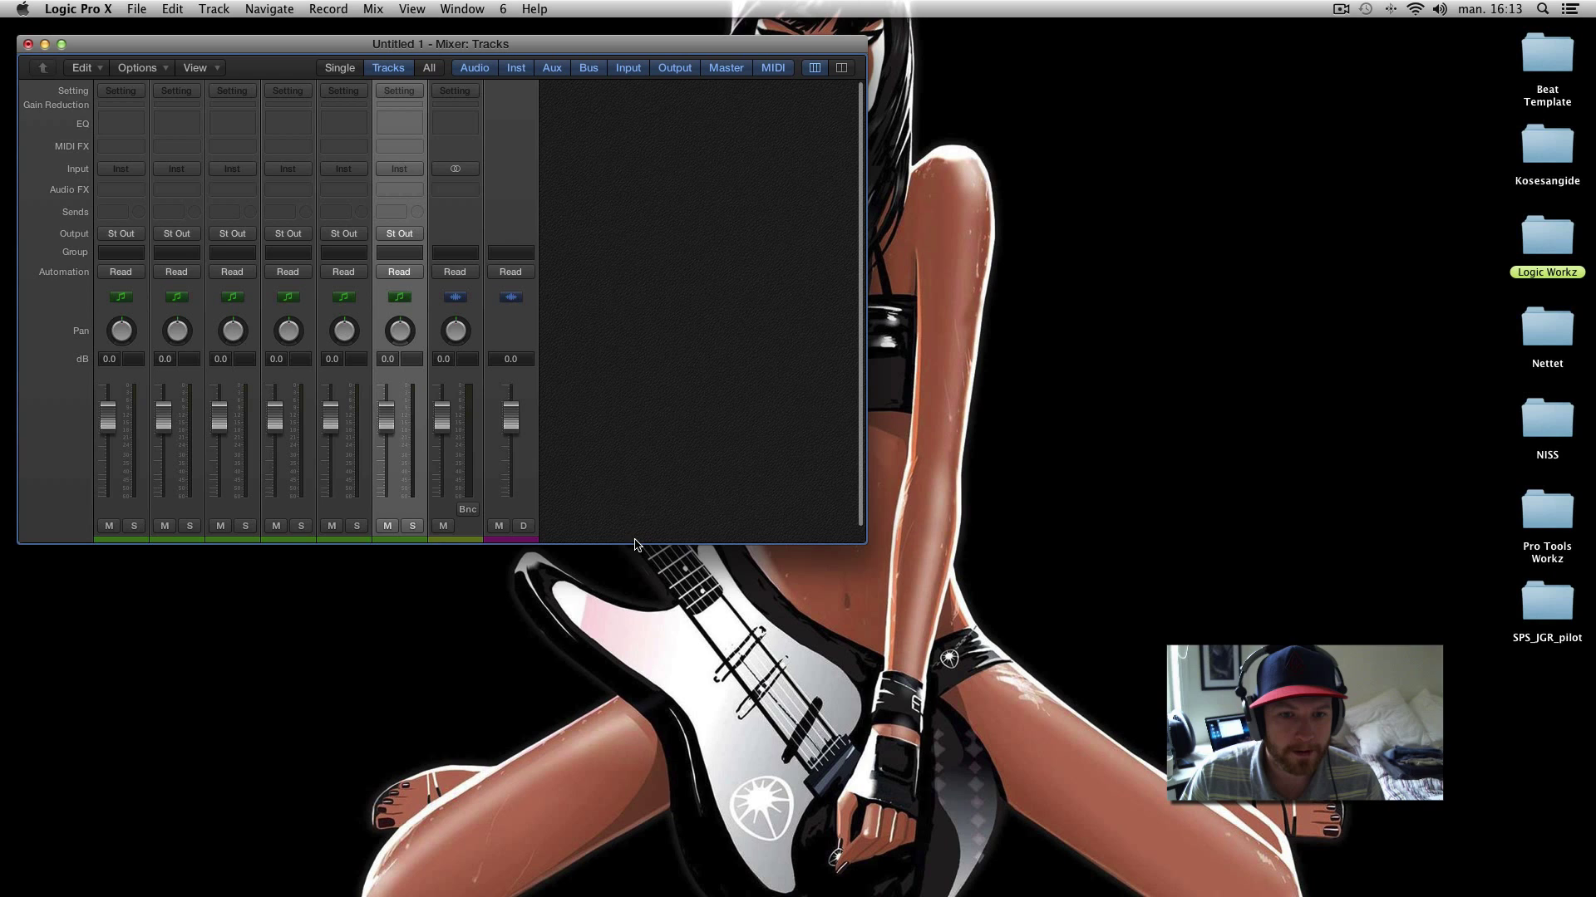
left_click_drag(635, 544, 644, 325)
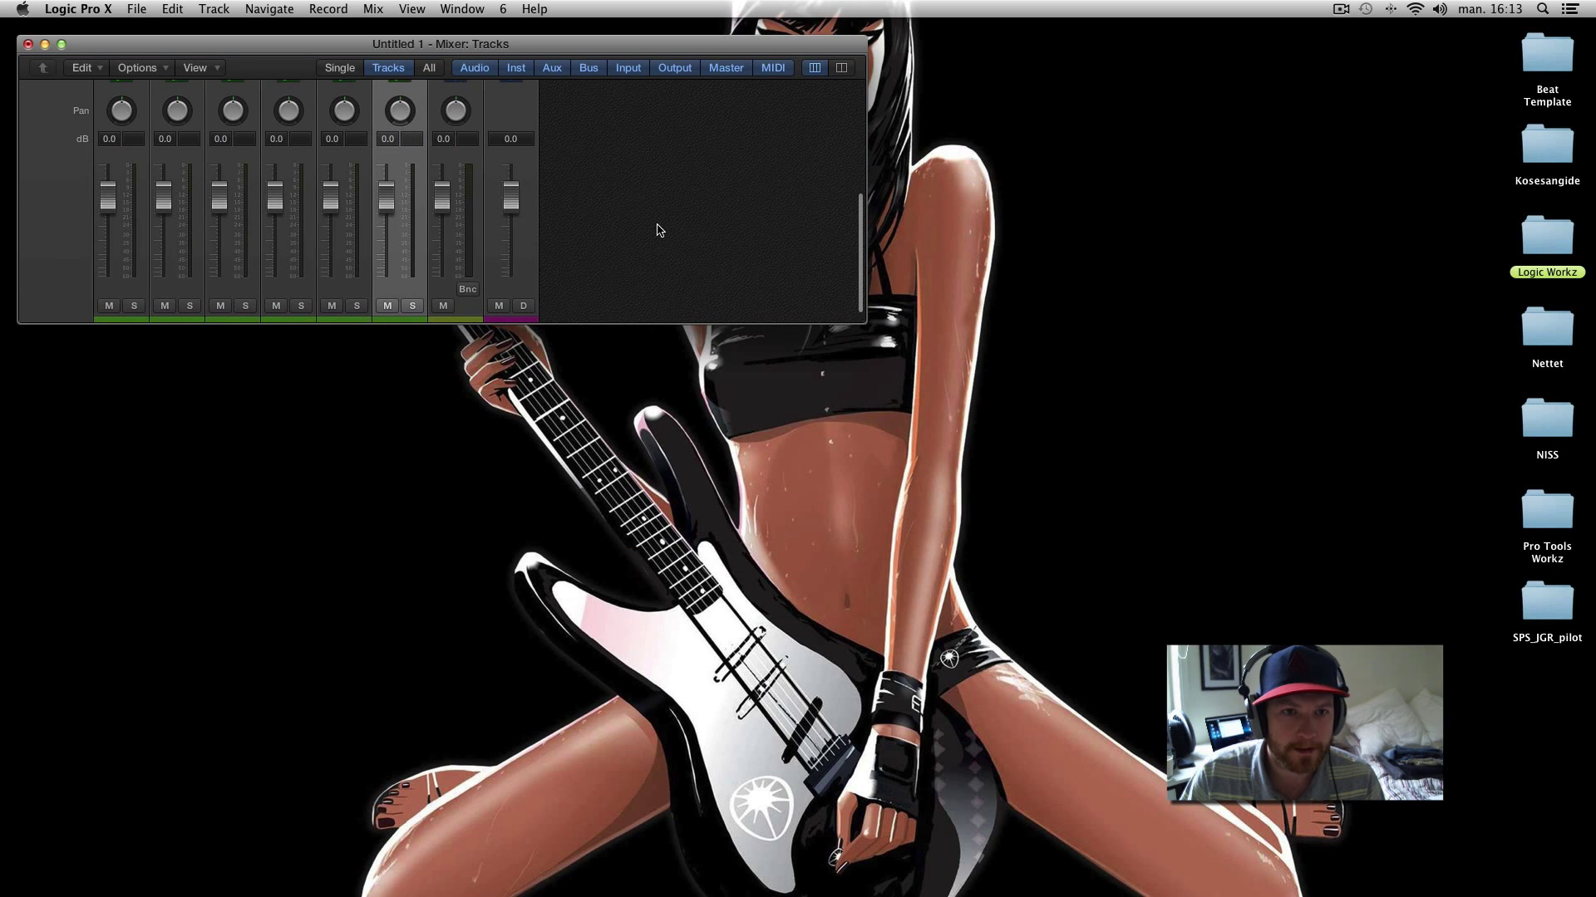
scroll(657, 229, "up", 5)
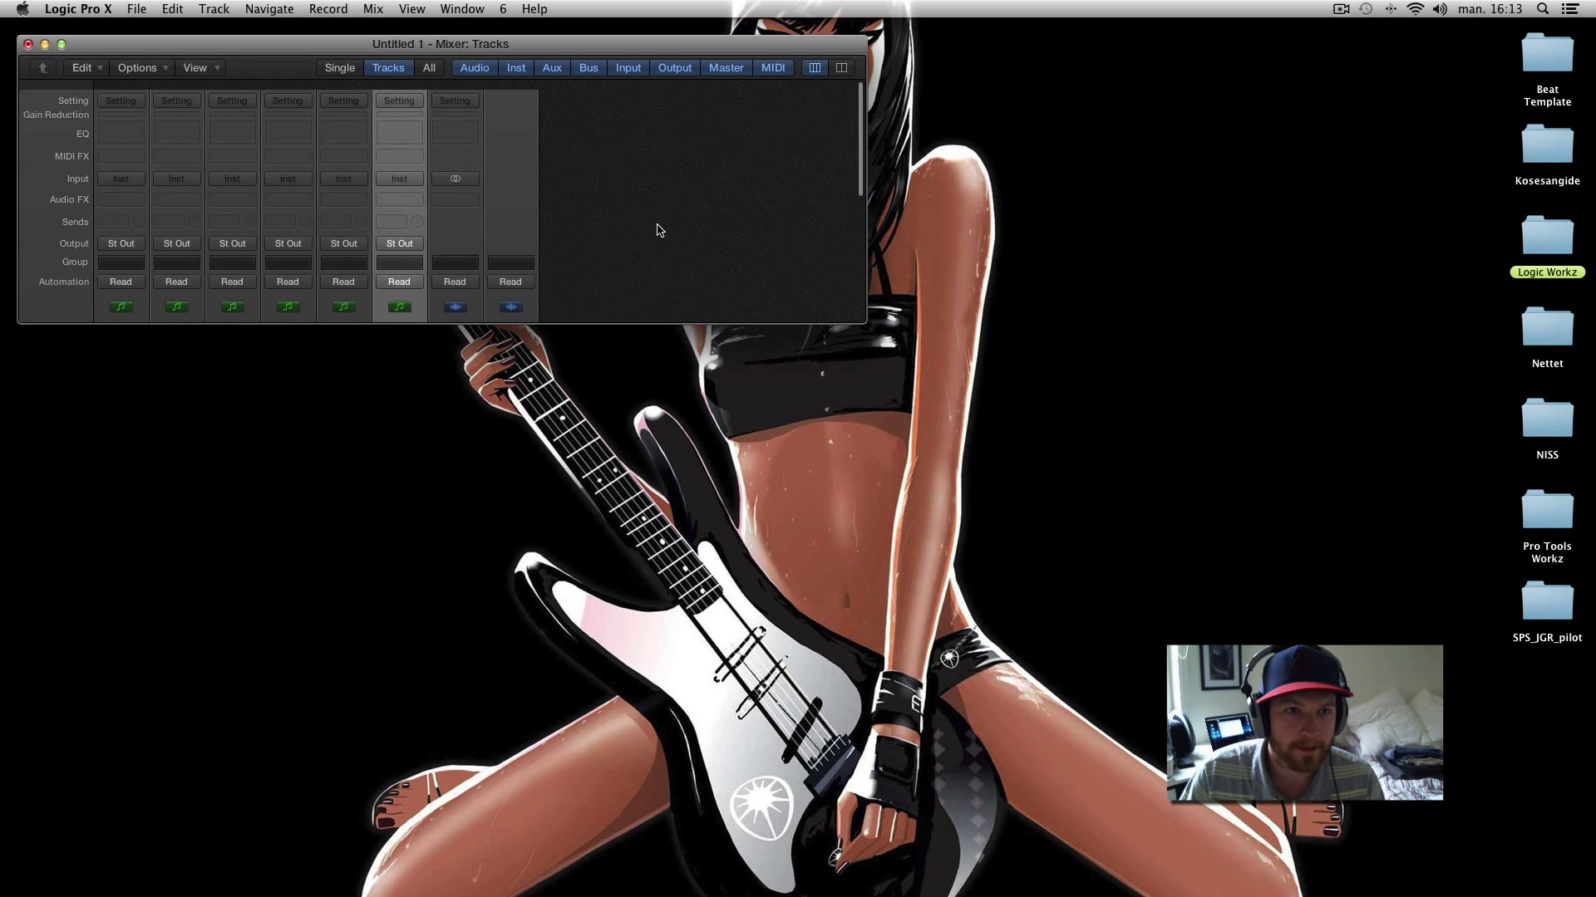
left_click(635, 322)
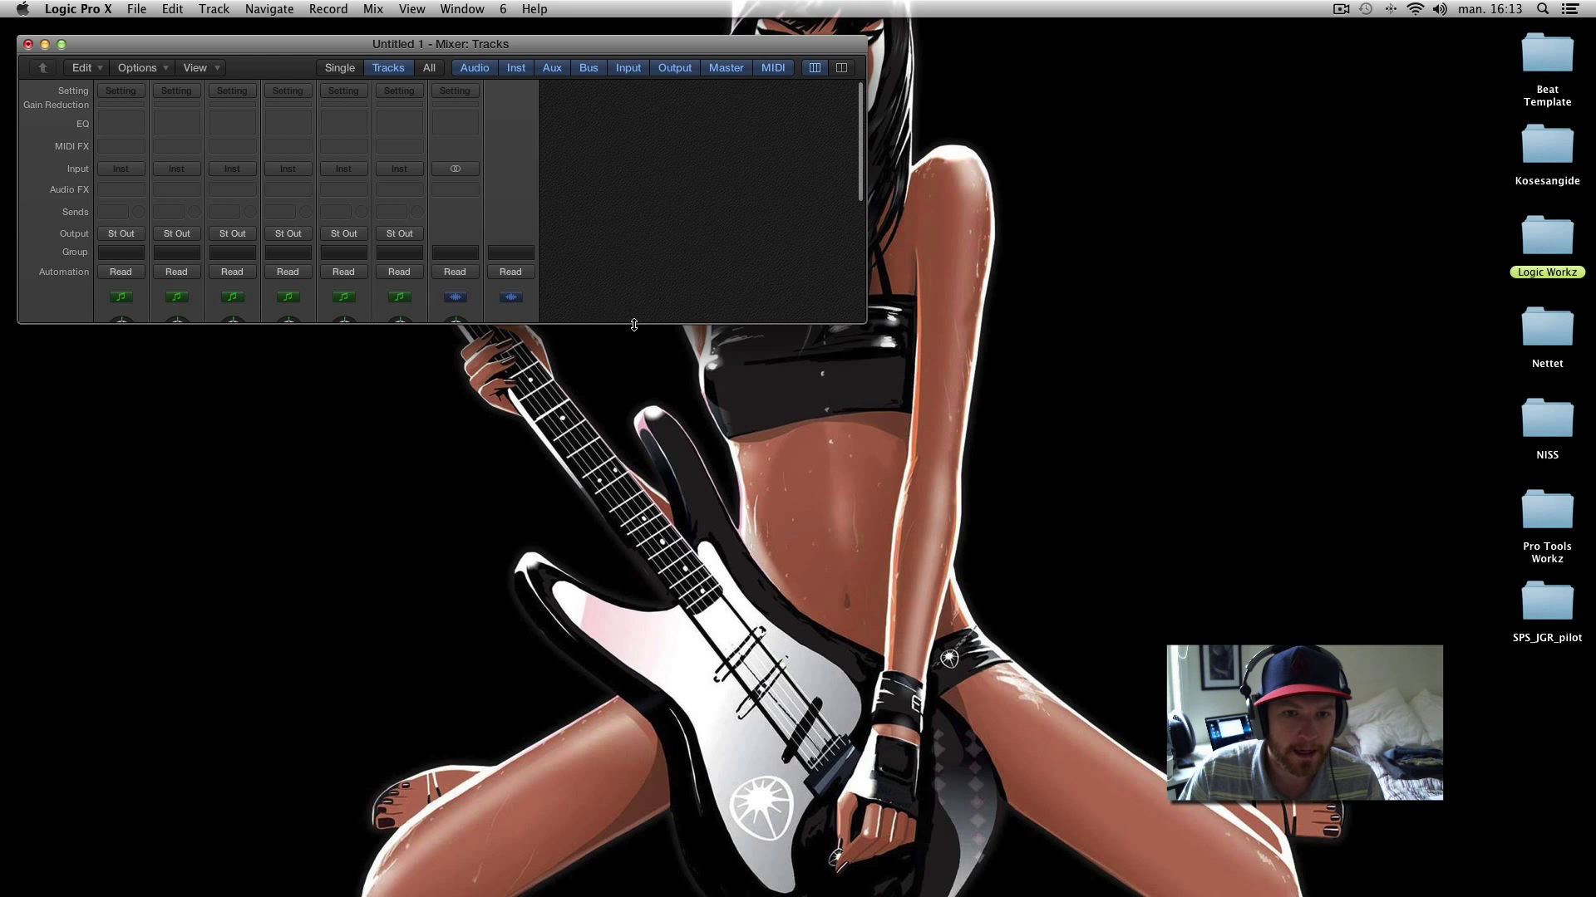
left_click_drag(634, 325, 644, 258)
scroll(642, 261, "up", 2)
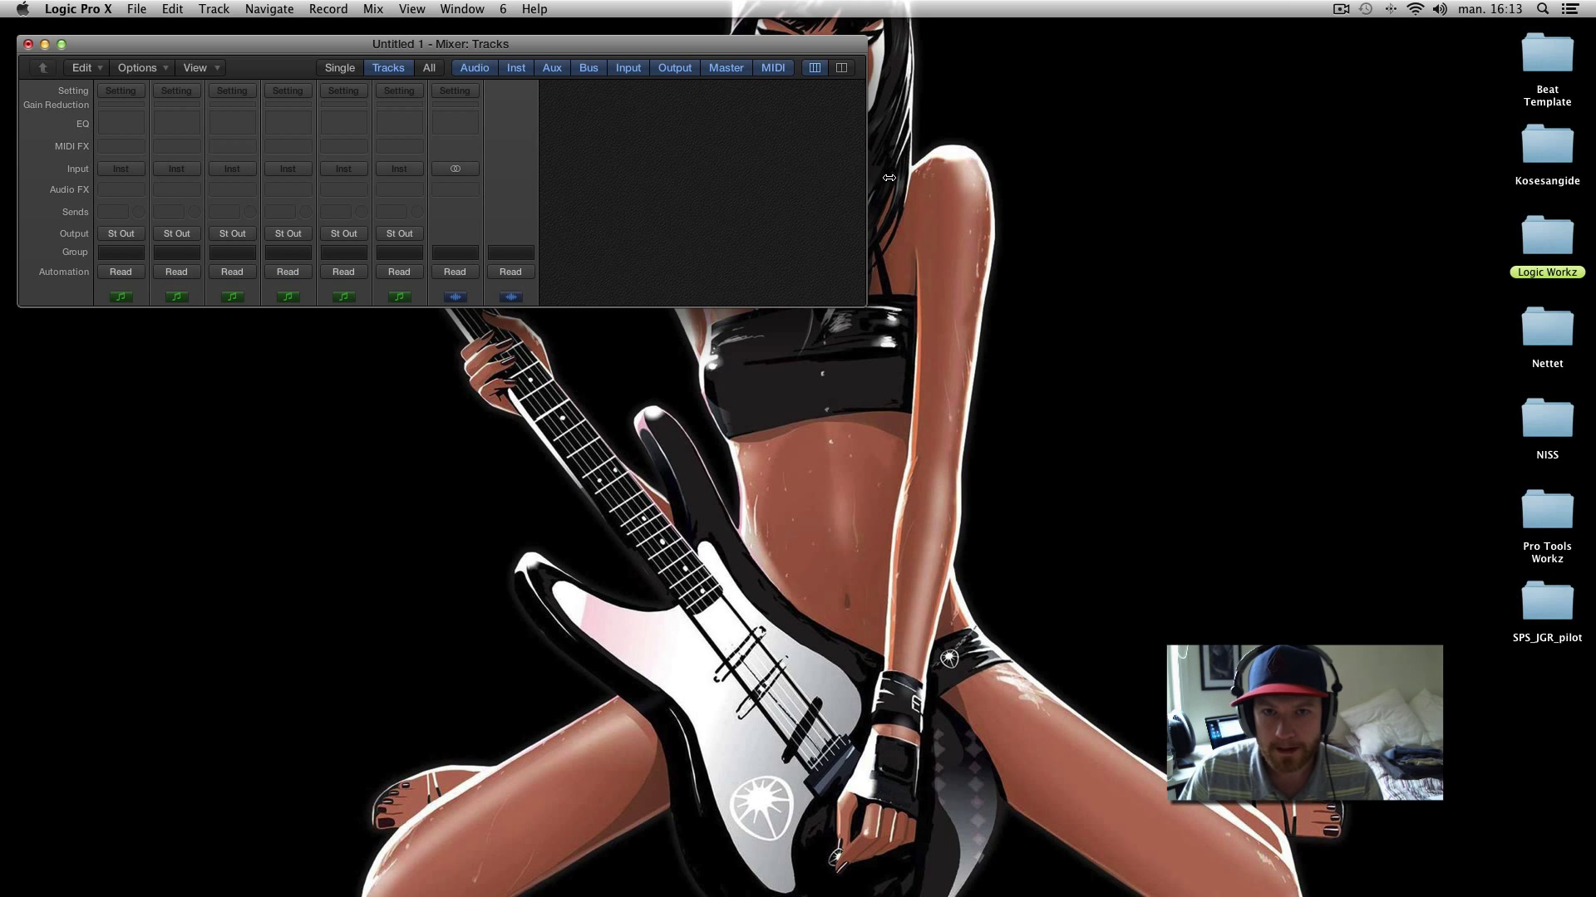
left_click_drag(889, 177, 1589, 166)
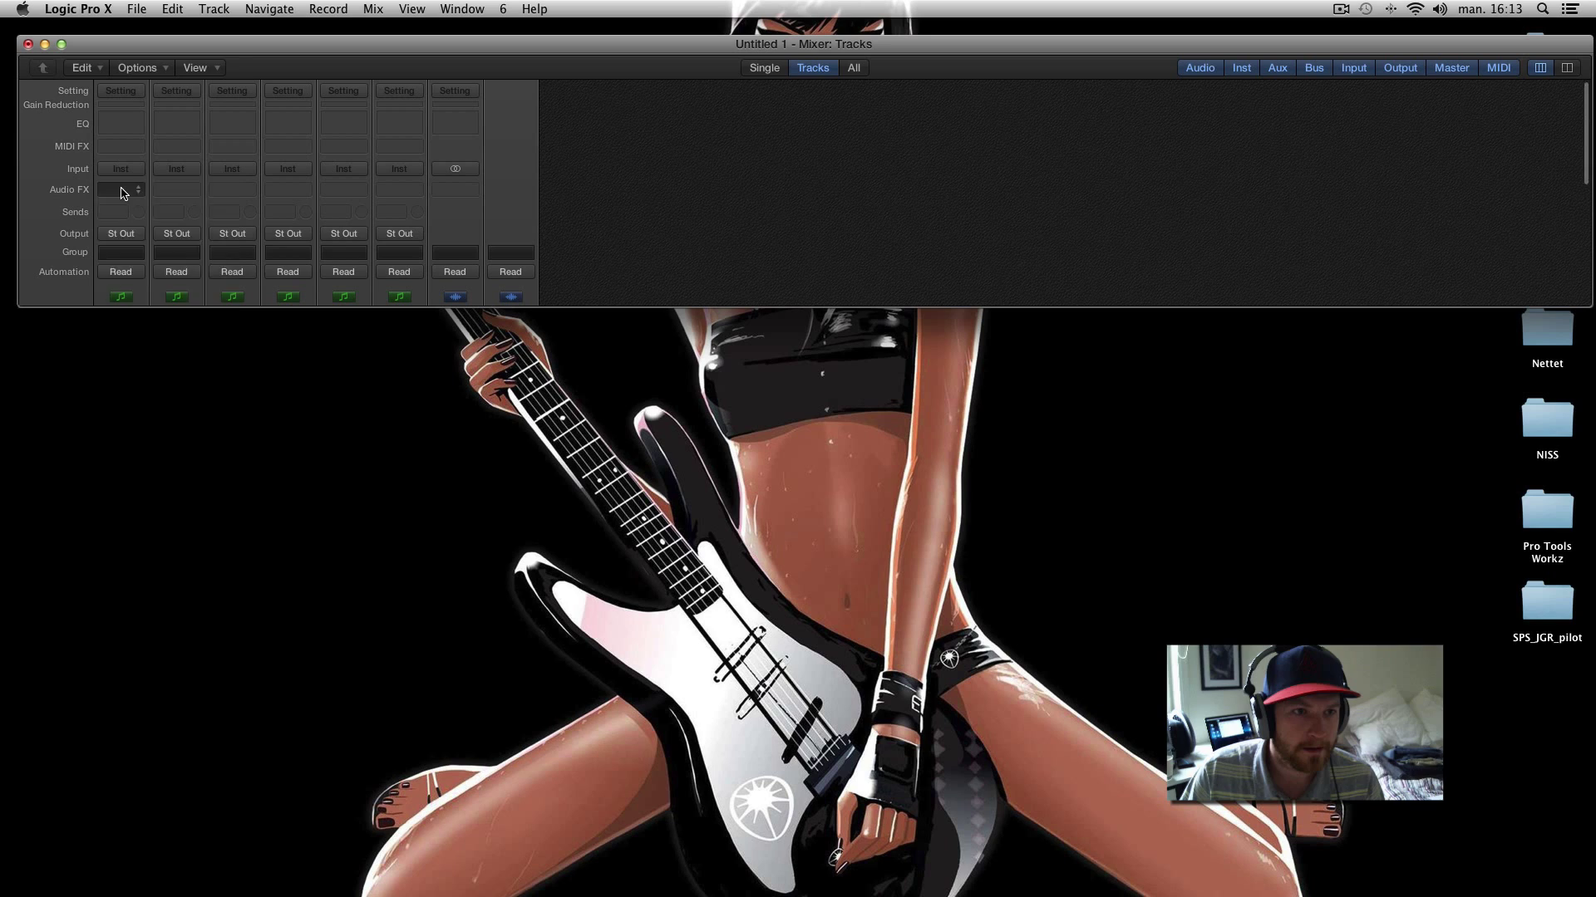
Insert Channel EQ on Inst 1, 2 and 3, arrange their windows left to right, then recall set 1
left_click(122, 192)
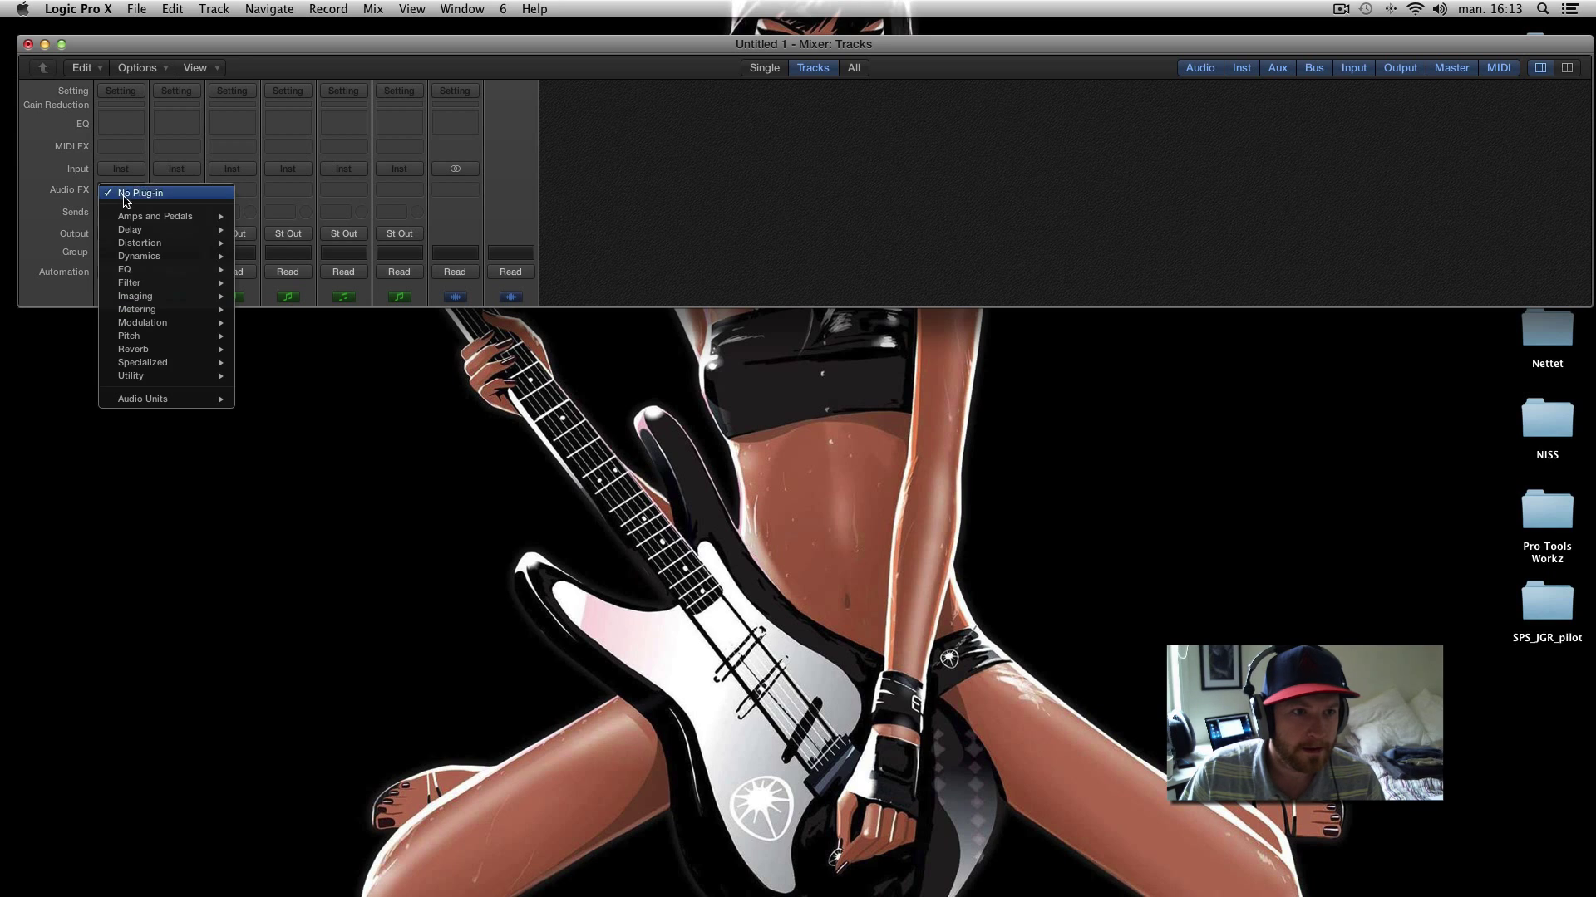
left_click(58, 170)
double_click(121, 125)
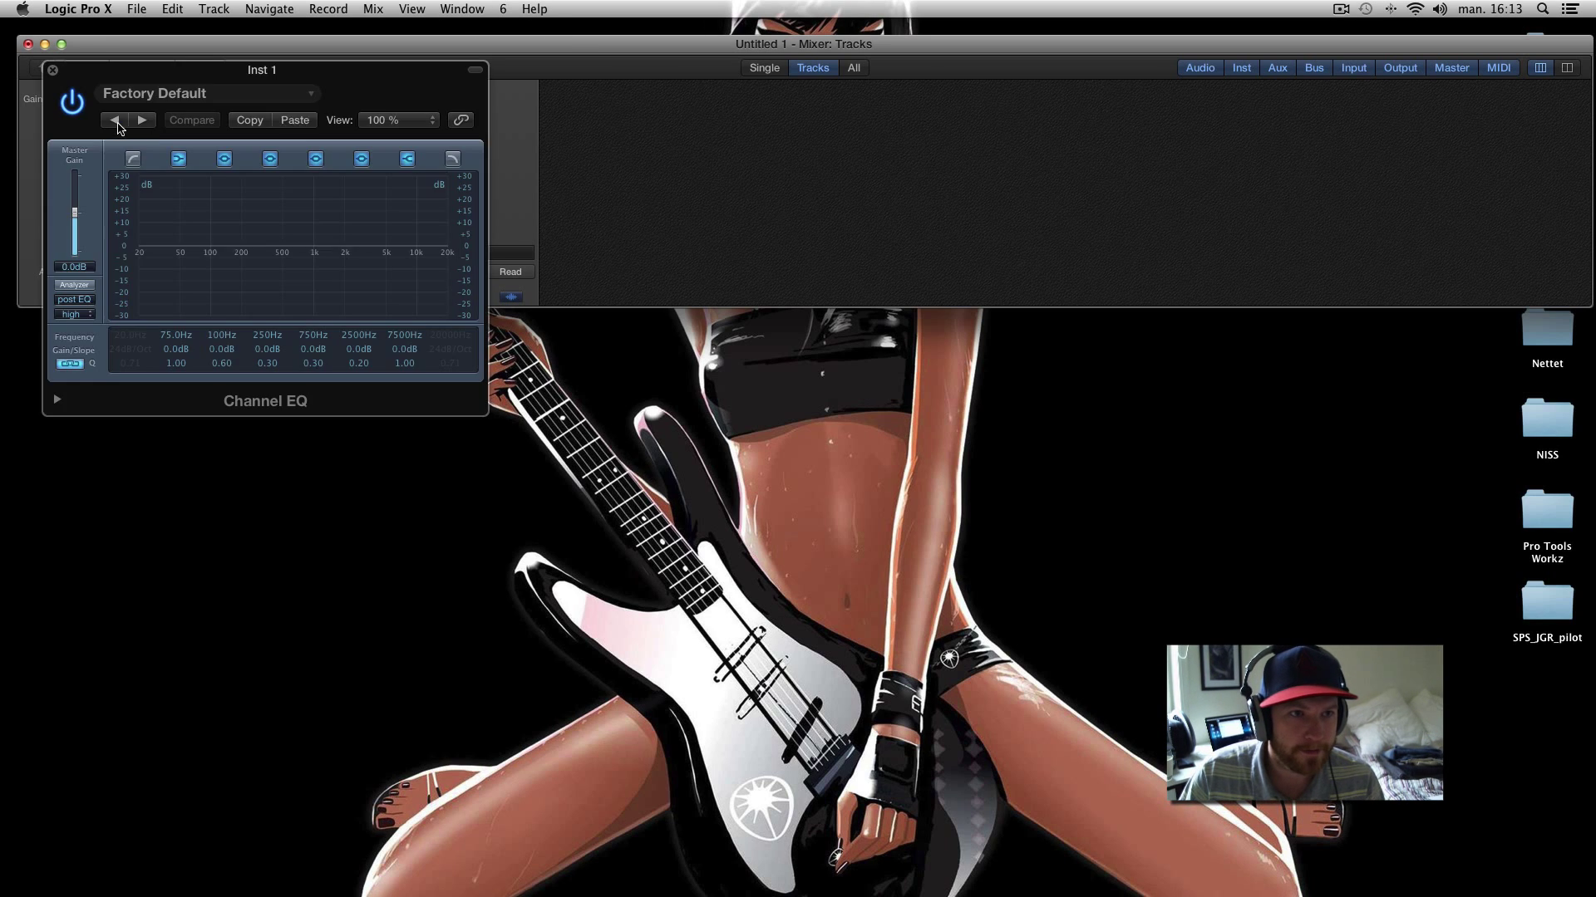
left_click_drag(189, 73, 177, 384)
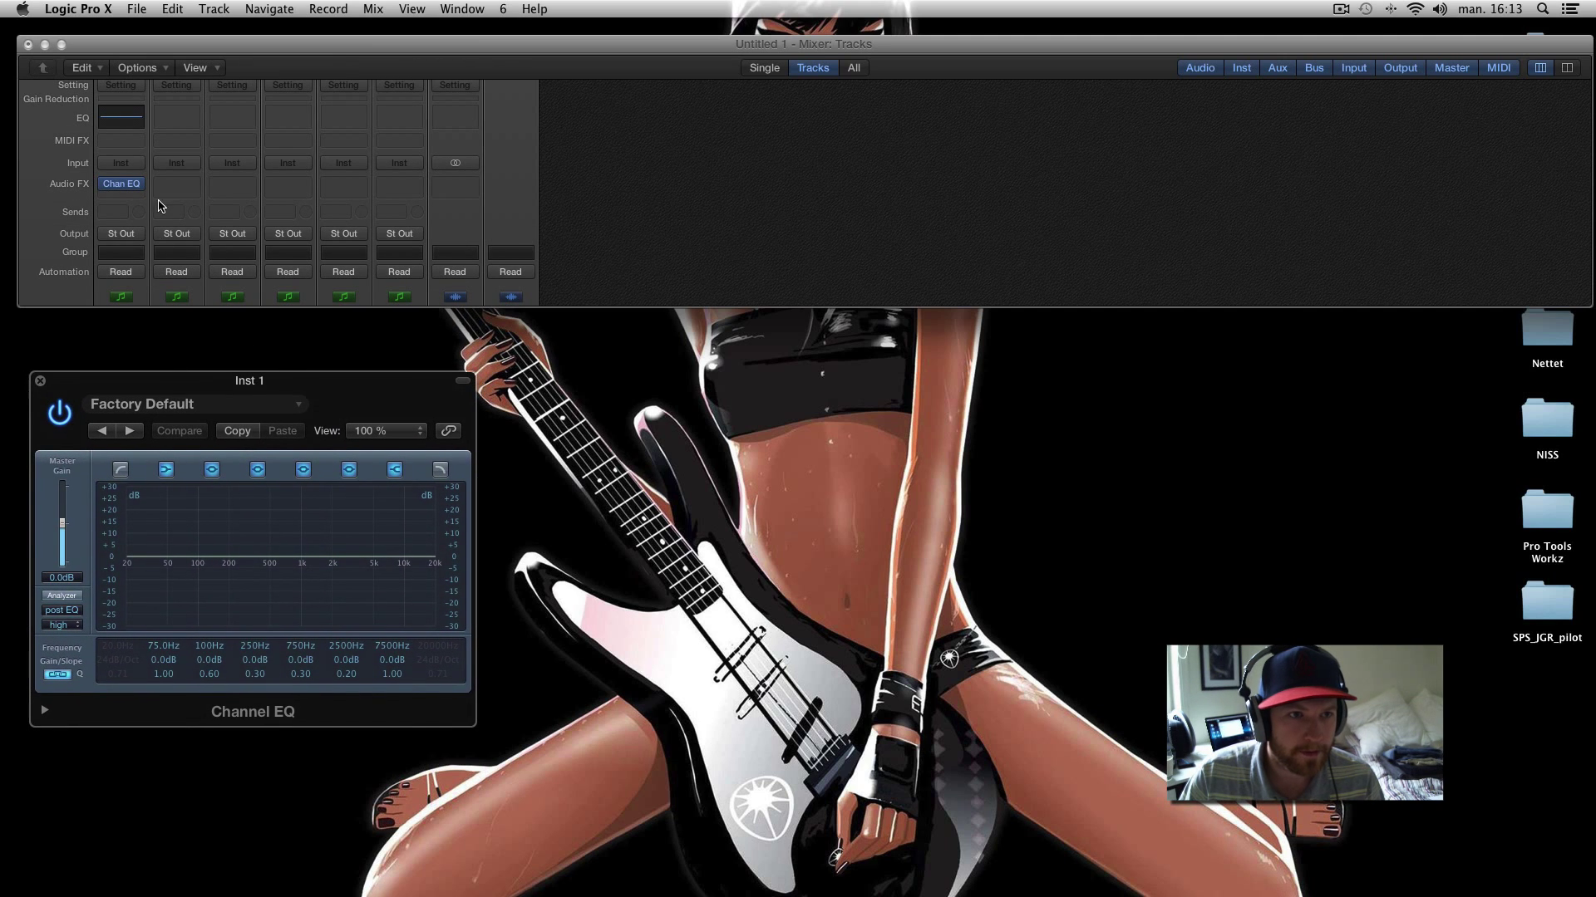
double_click(176, 116)
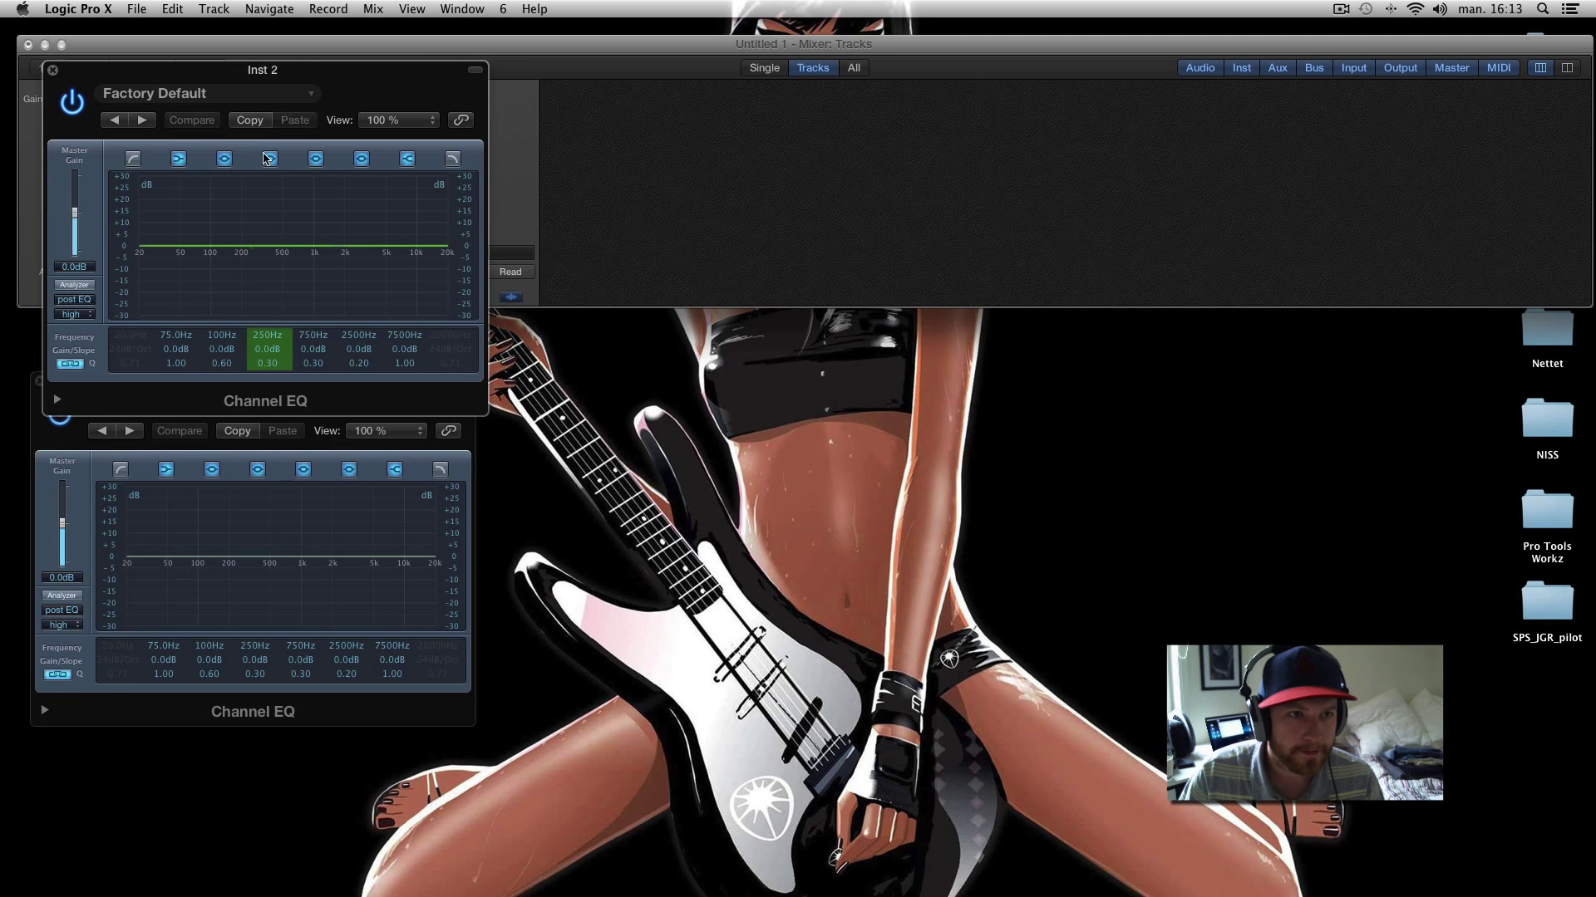
left_click_drag(288, 72, 765, 399)
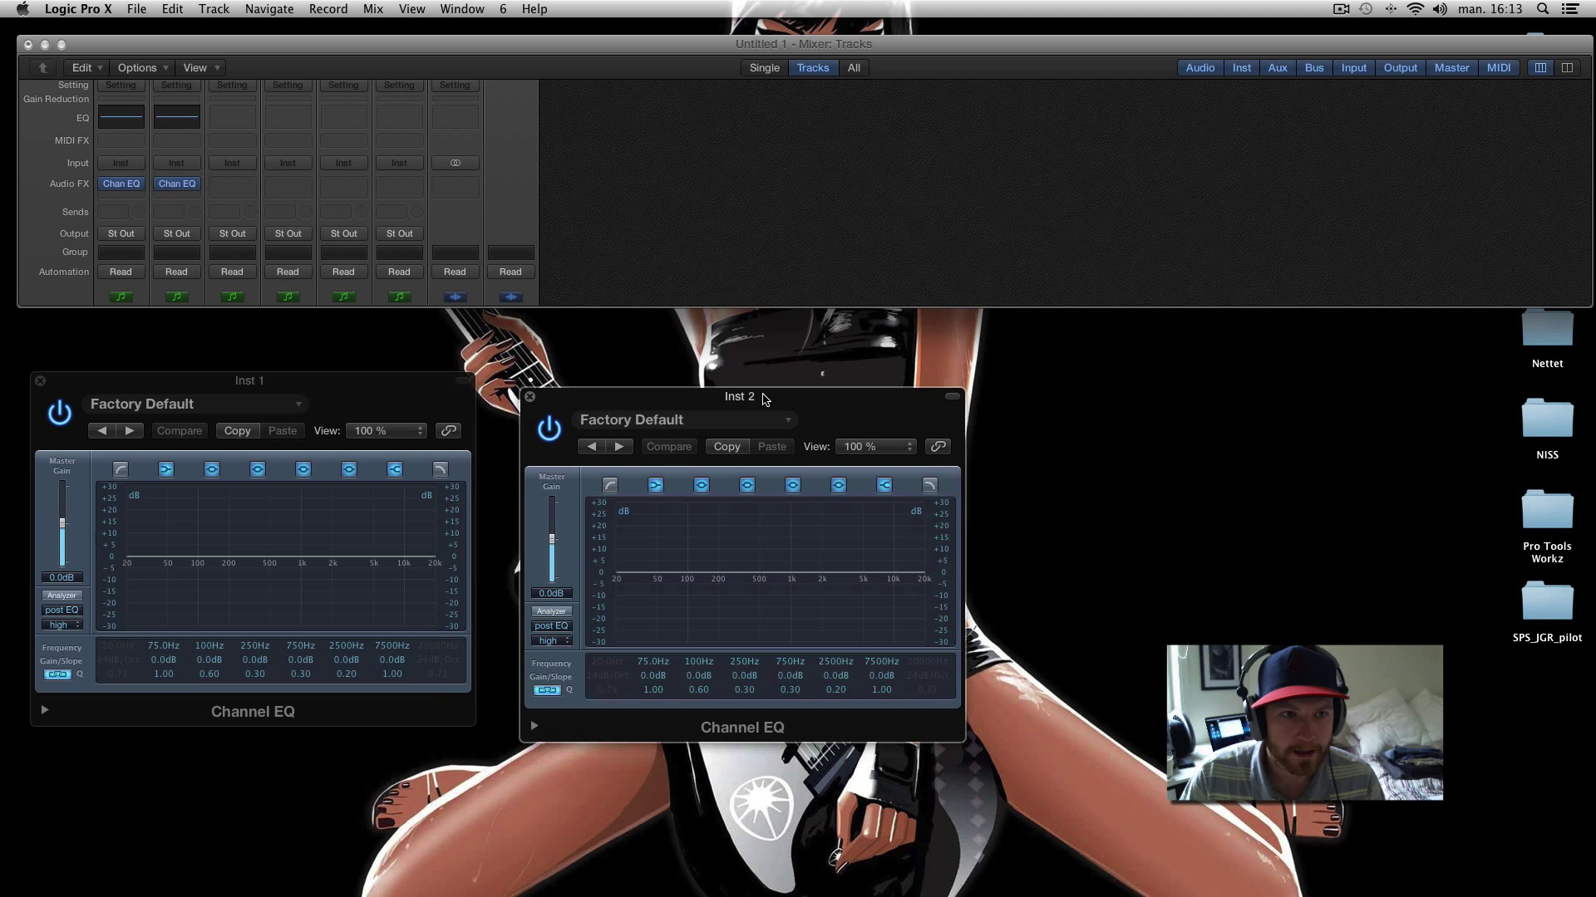
double_click(244, 124)
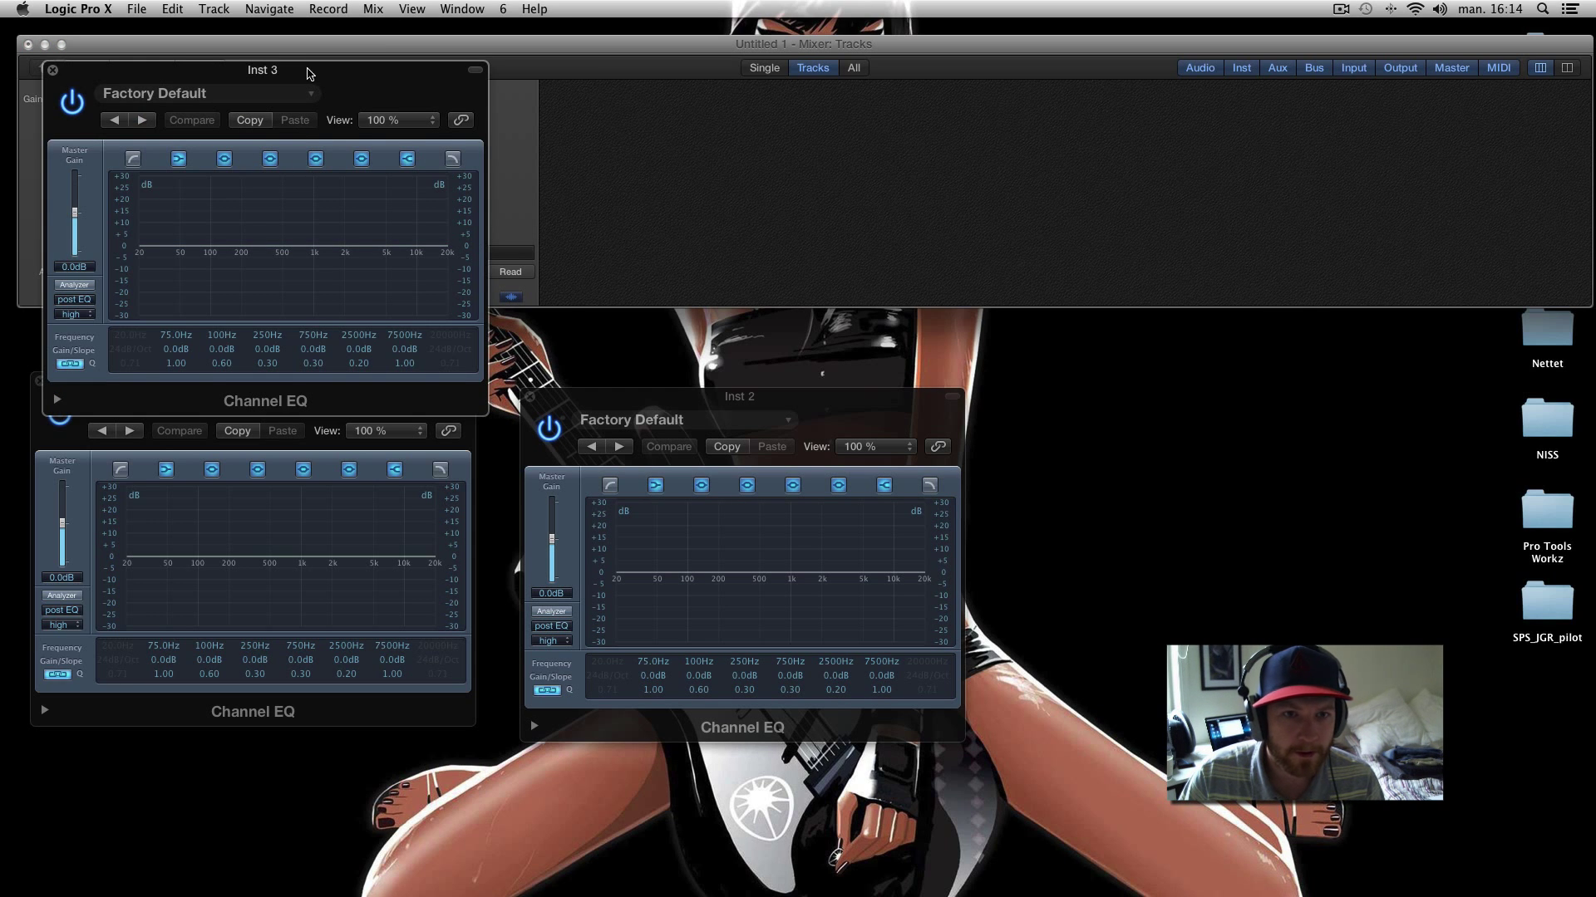
left_click_drag(307, 73, 1269, 394)
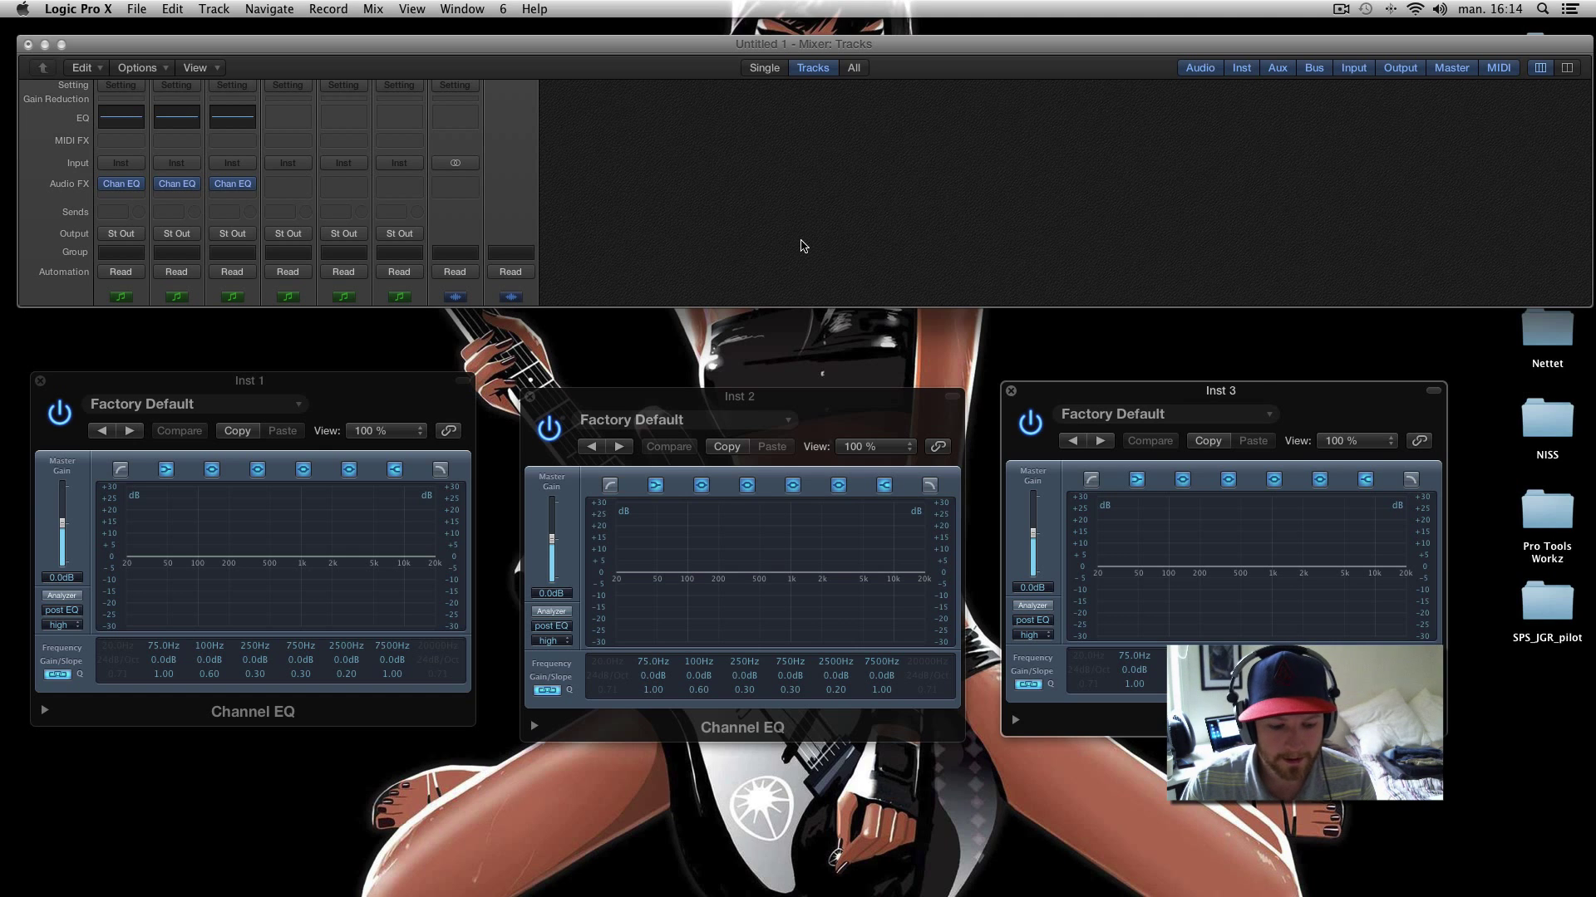
key("1")
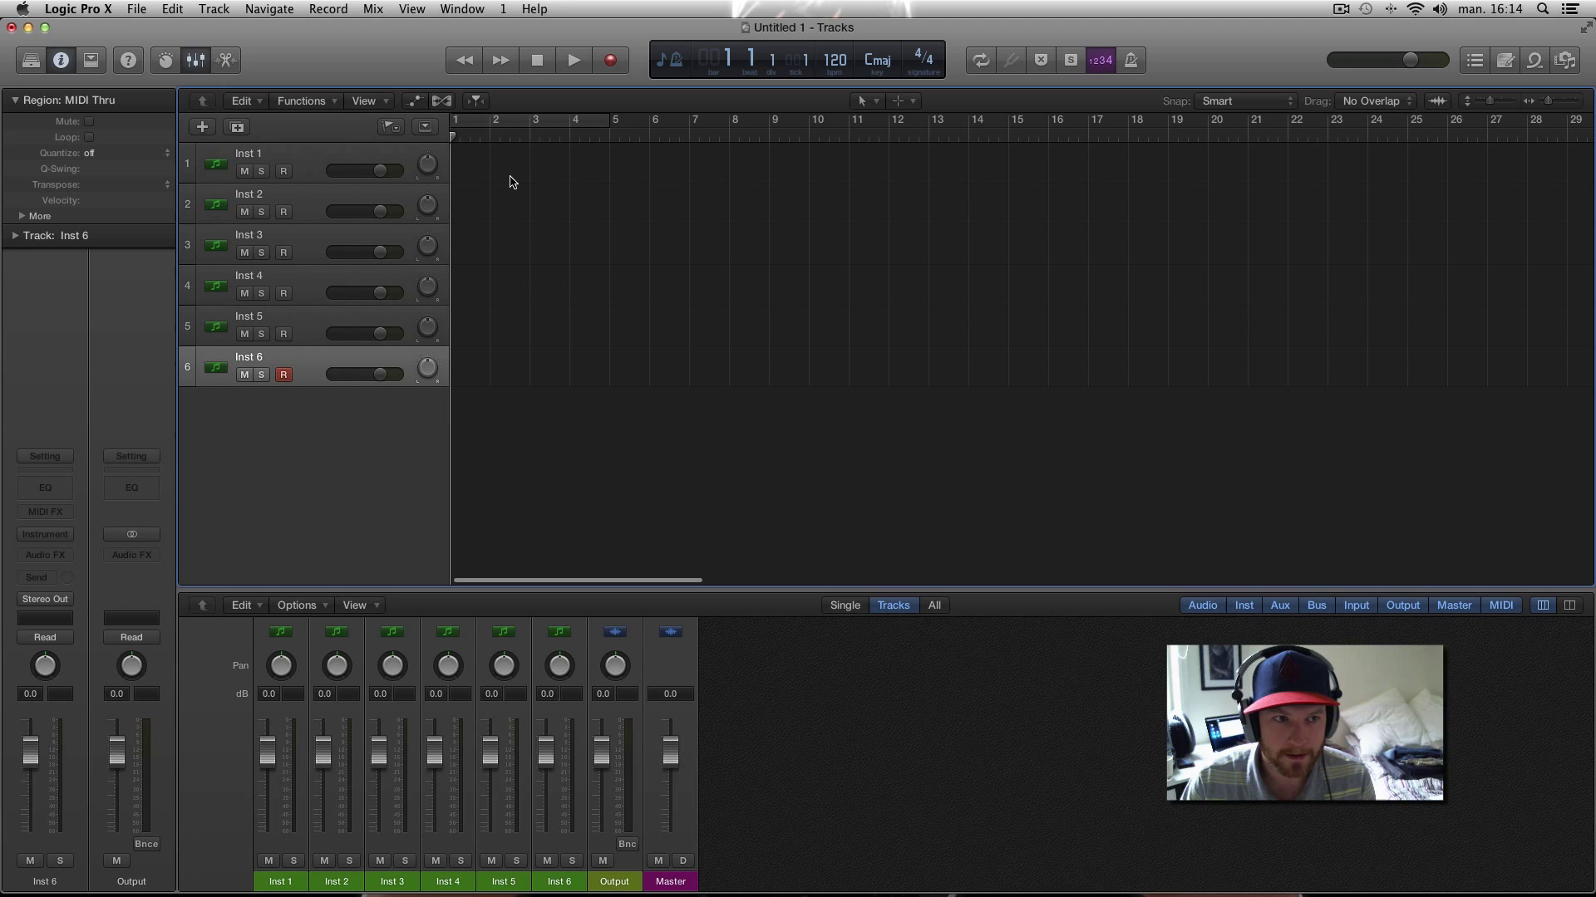
Recall screen sets 2 through 6 in turn, briefly zooming the tracks in set 3
key("2")
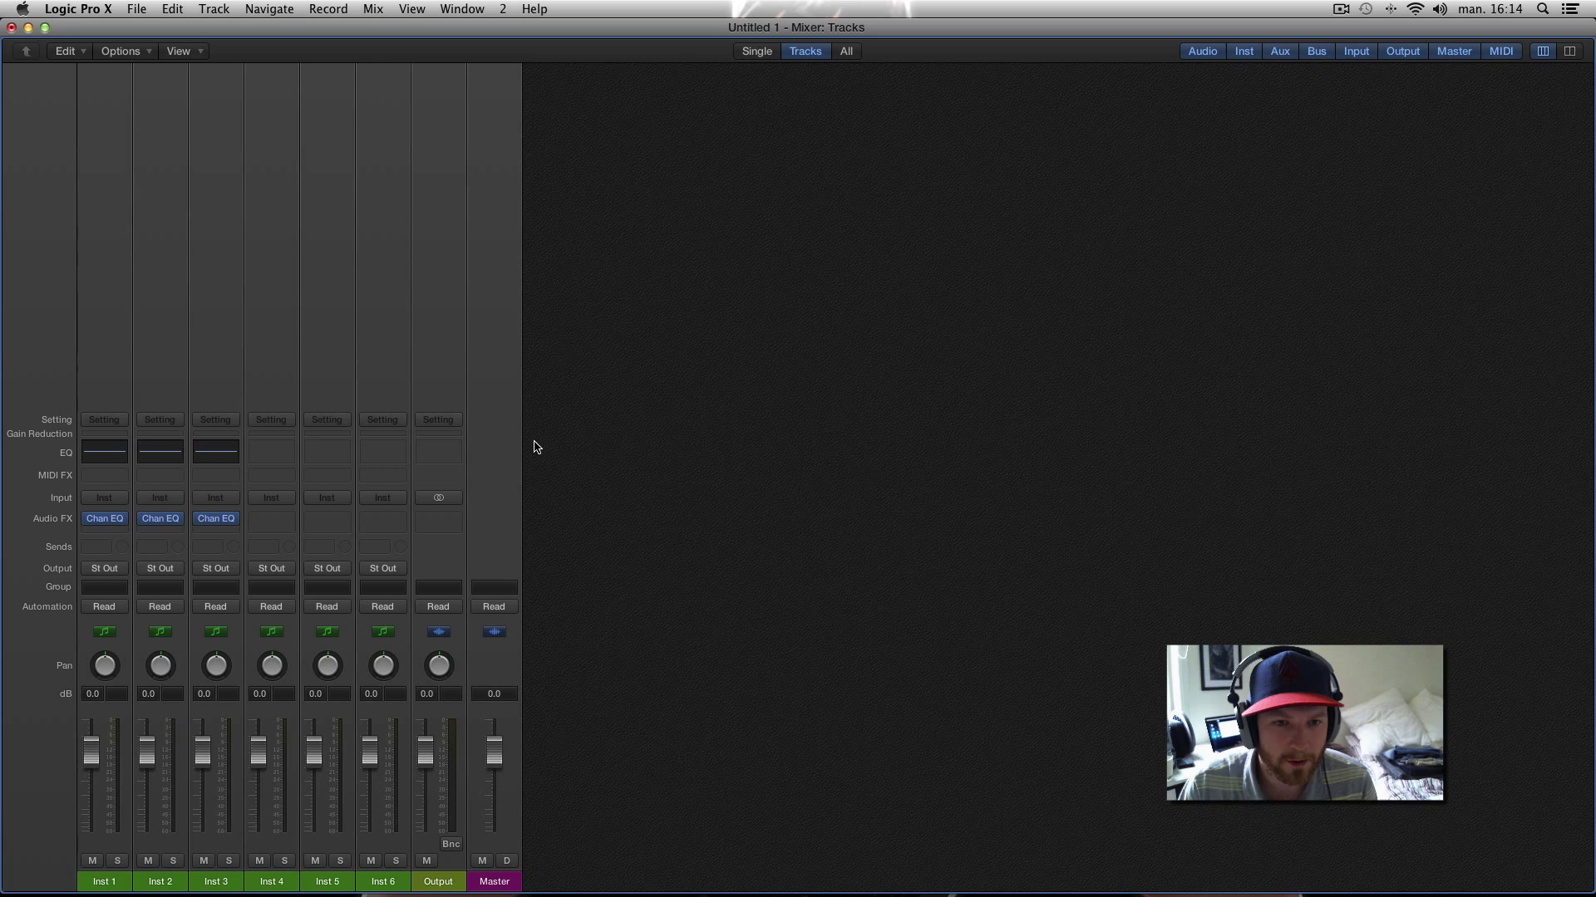
key("3")
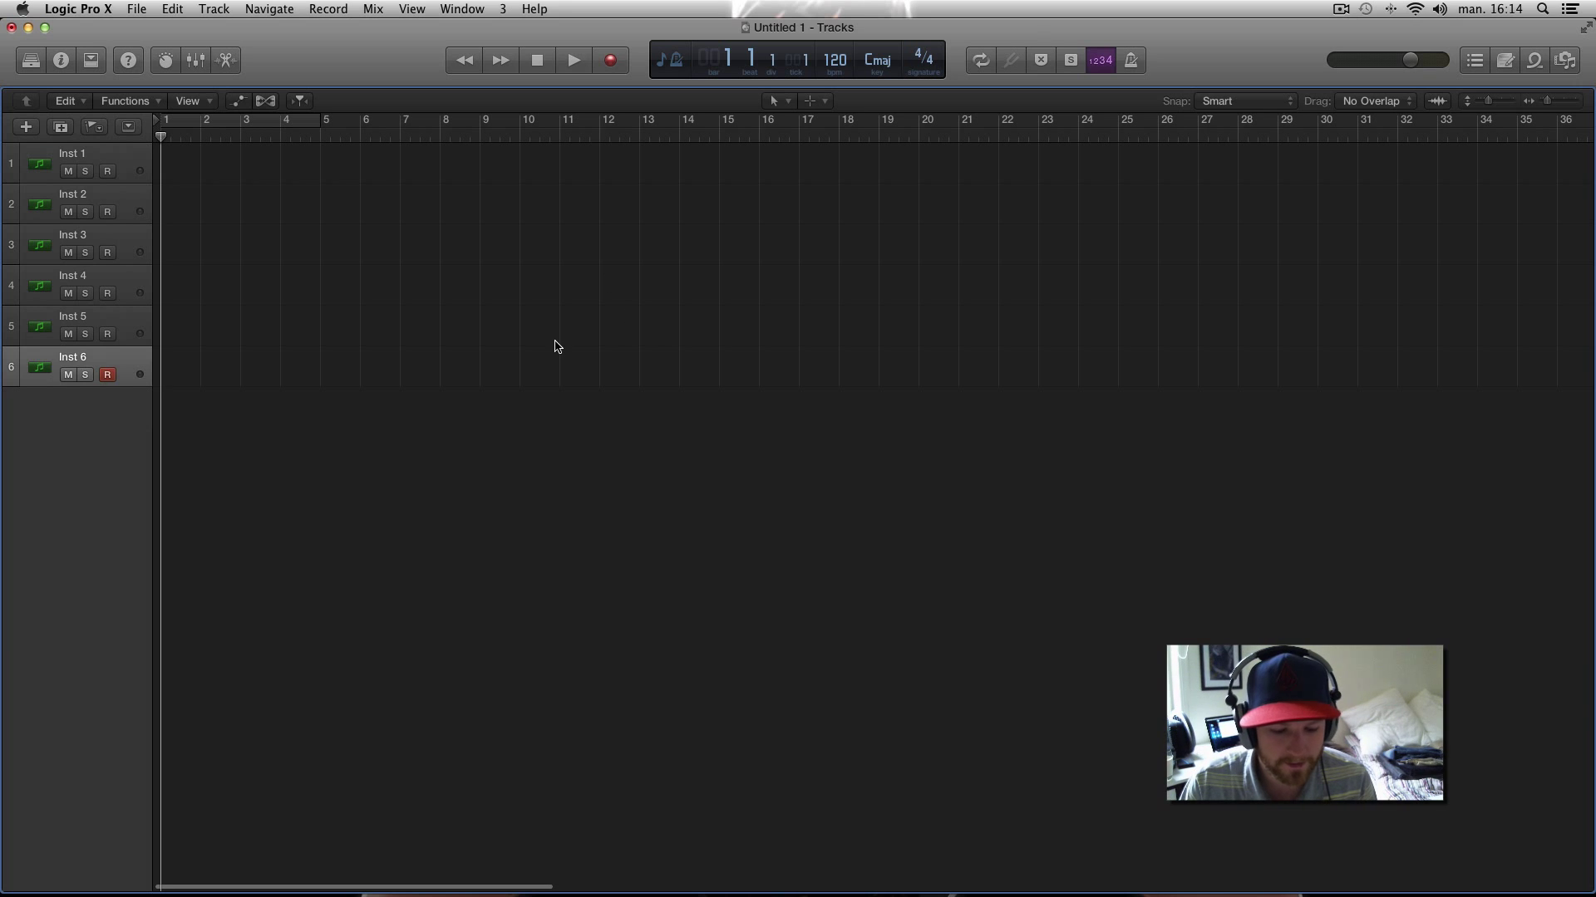
left_click_drag(507, 255, 302, 248)
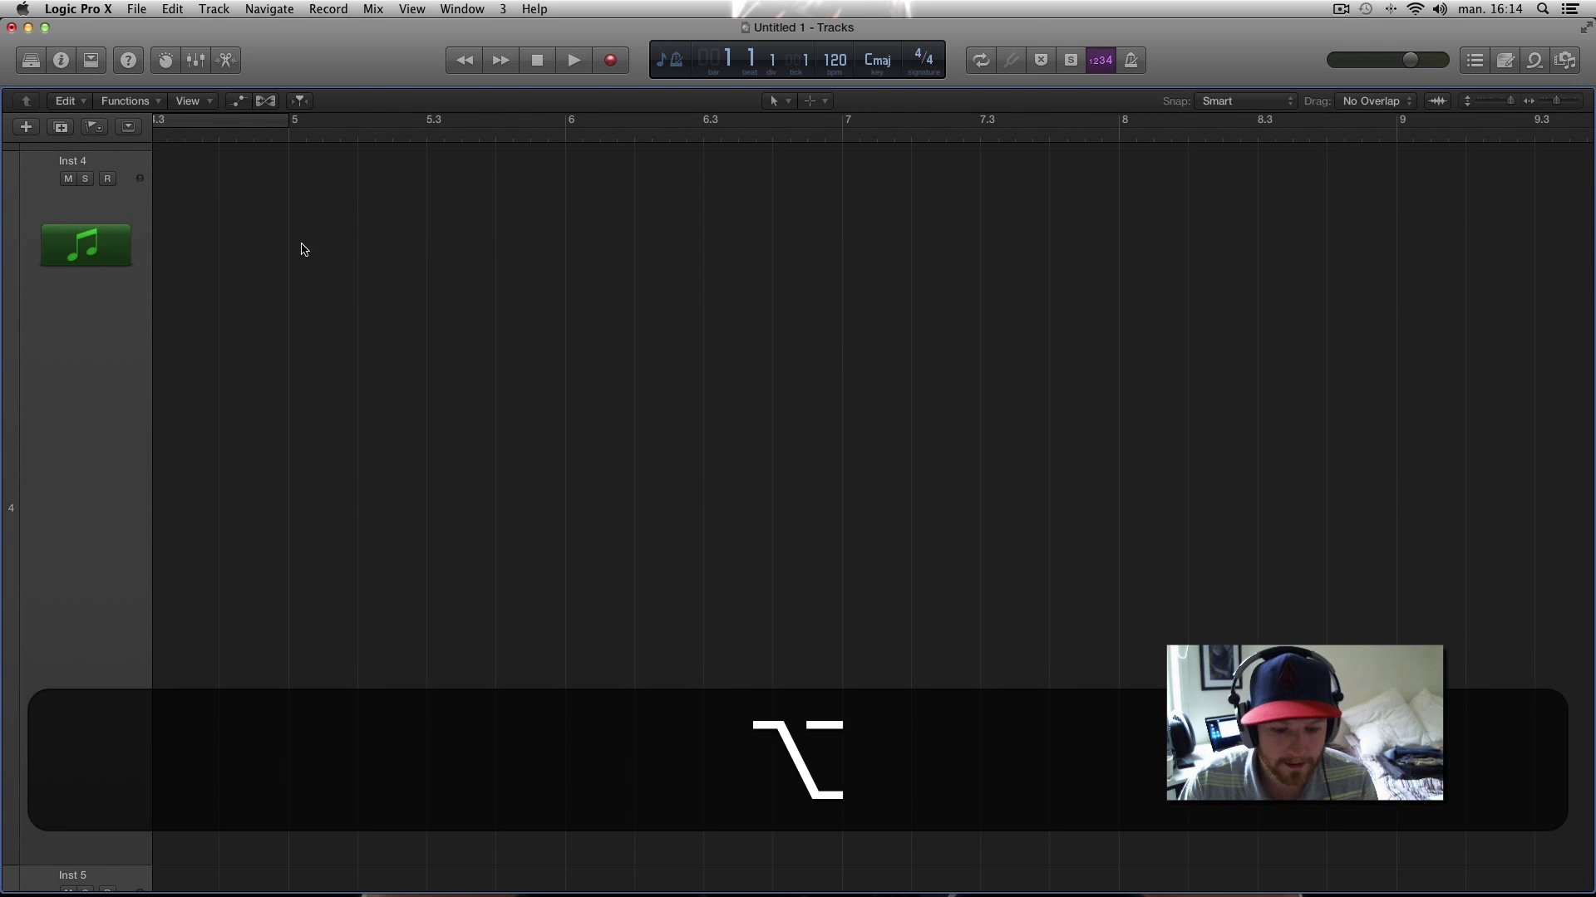
left_click(302, 245, "alt")
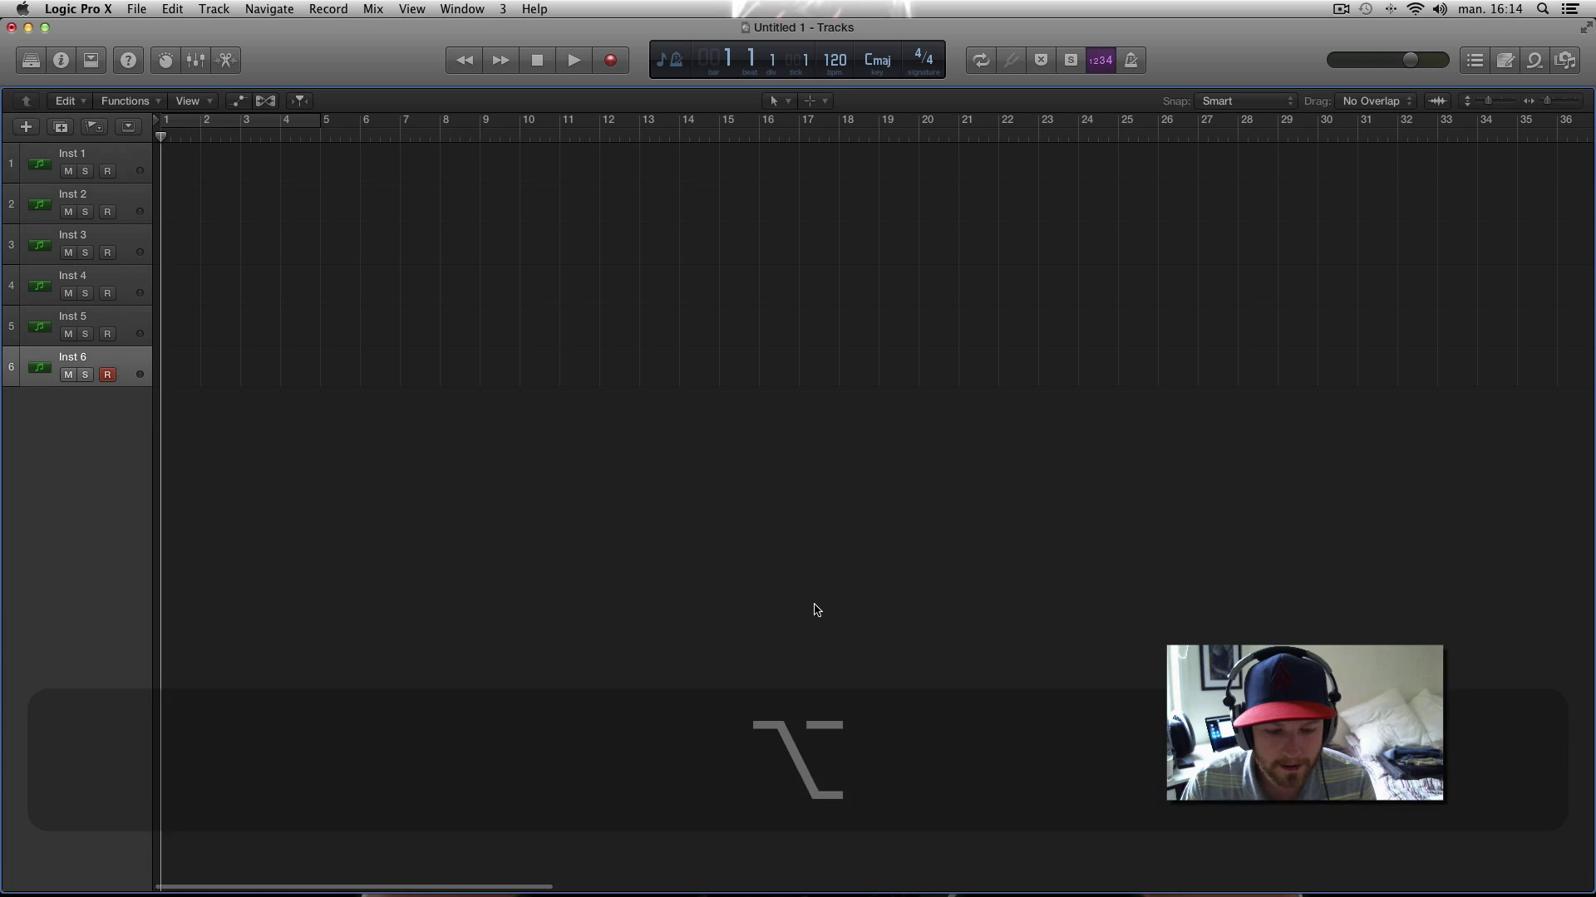
key("4")
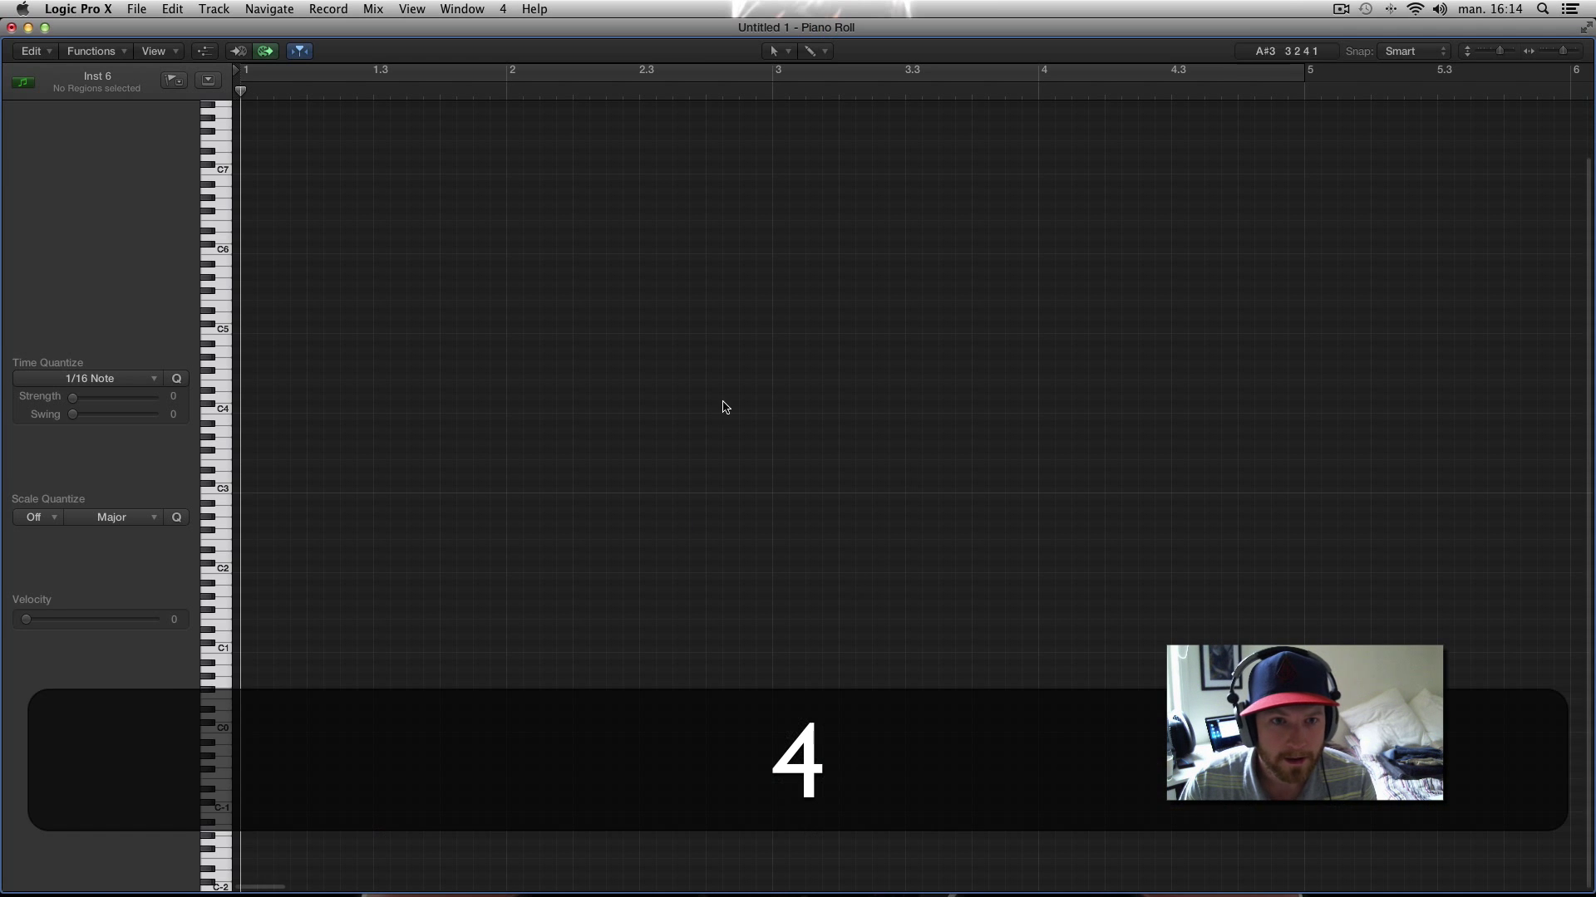
key("5")
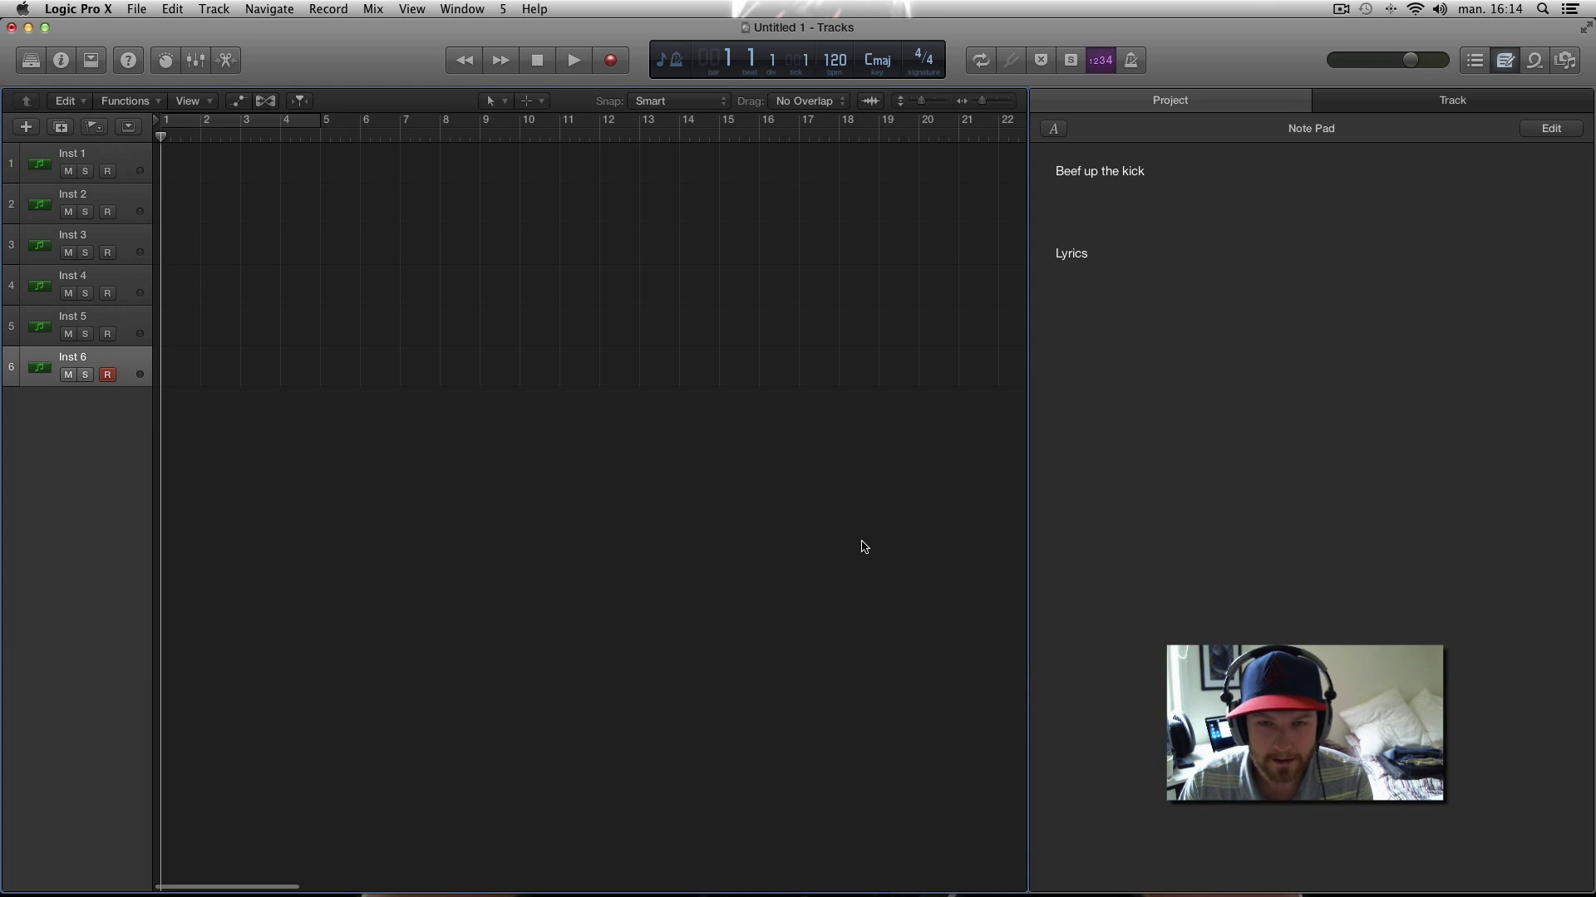
key("6")
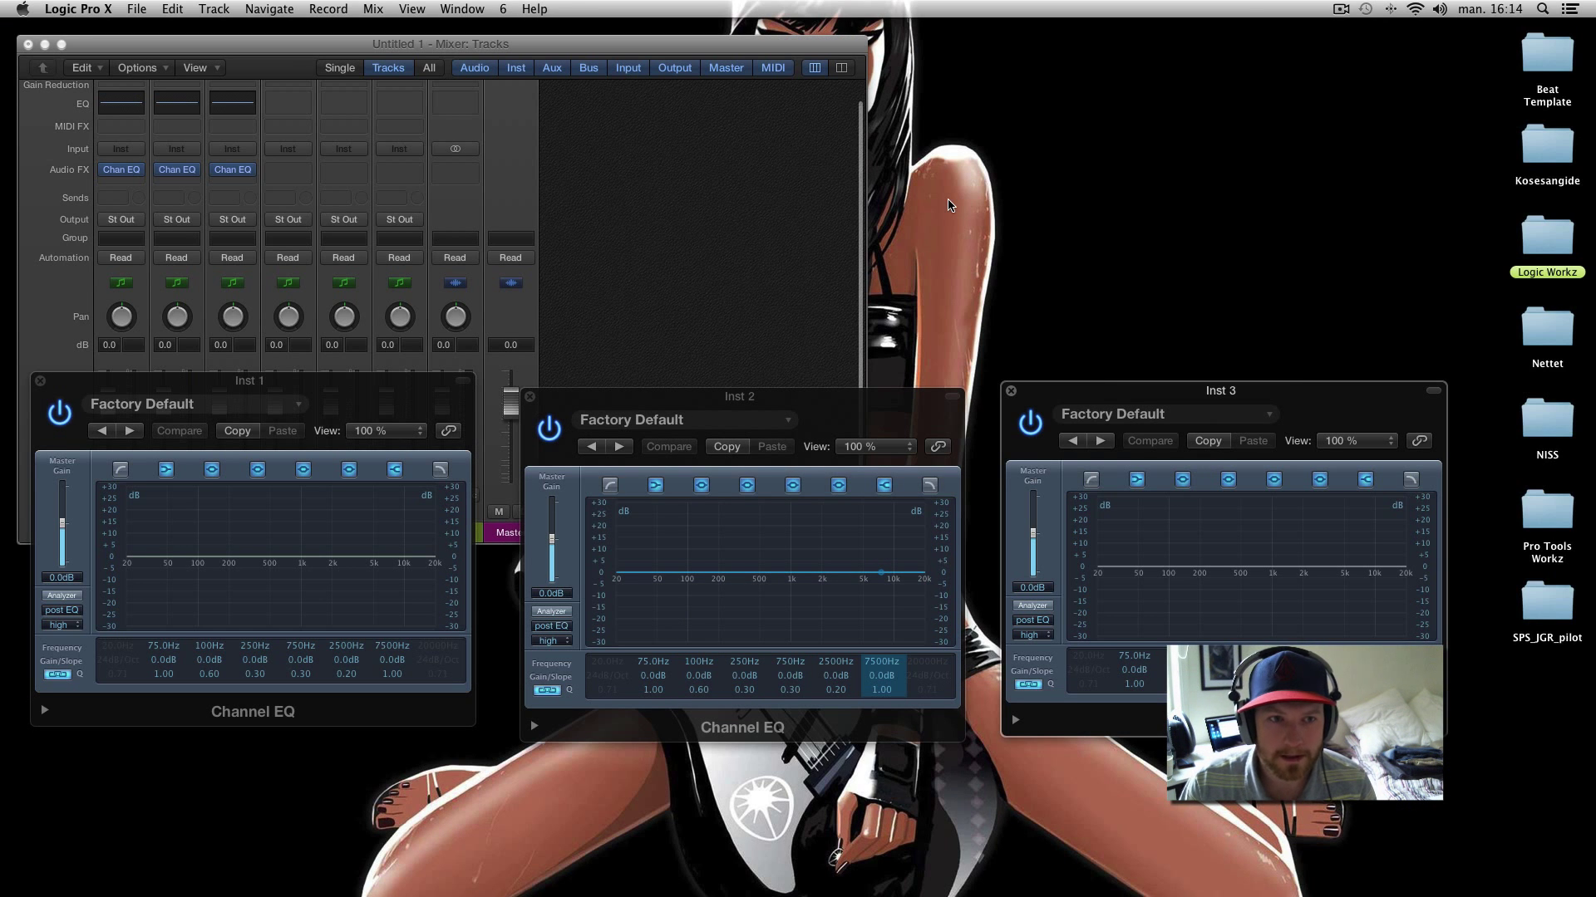